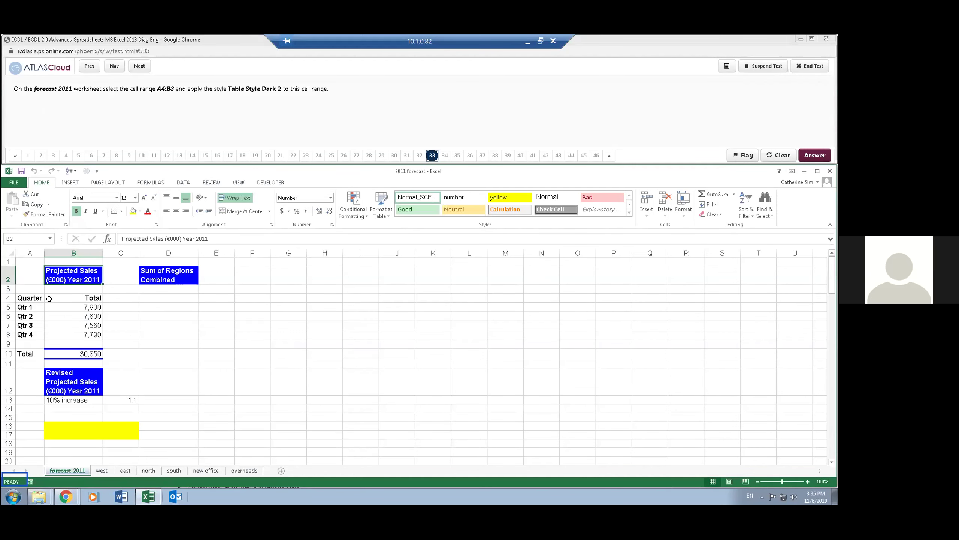
# - Format A4:B8 as a table with headers in Table Style Dark 2, then go to the next question
pyautogui.moveTo(32, 297); pyautogui.dragTo(60, 334)
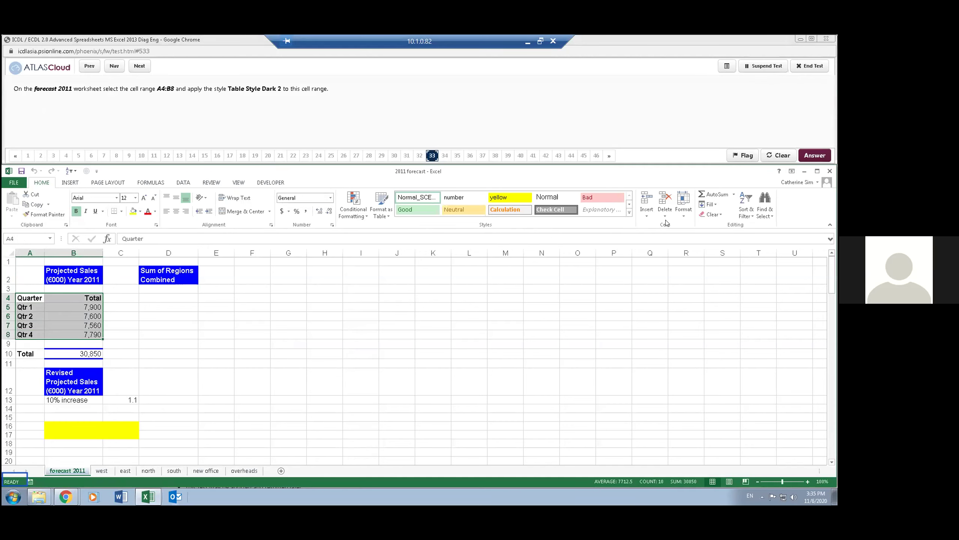
pyautogui.click(382, 214)
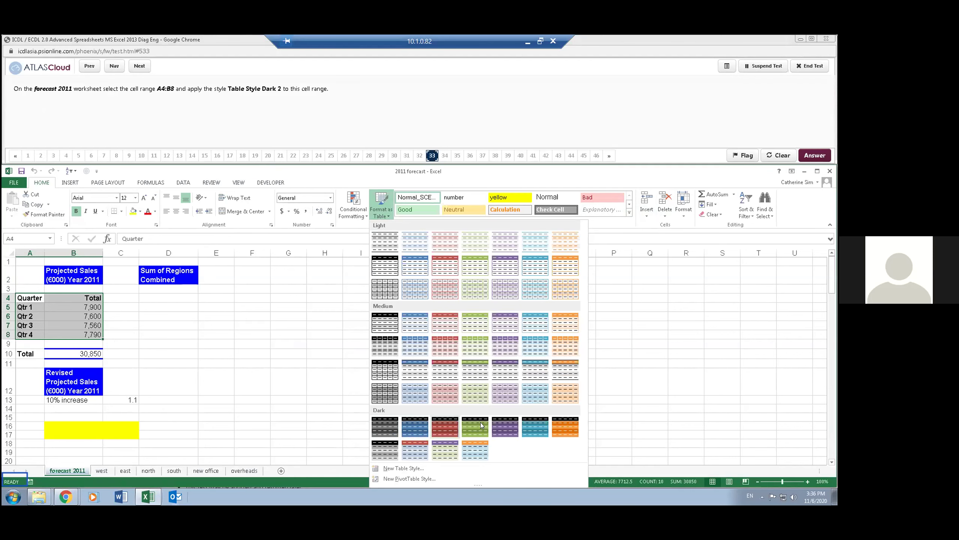
pyautogui.click(415, 426)
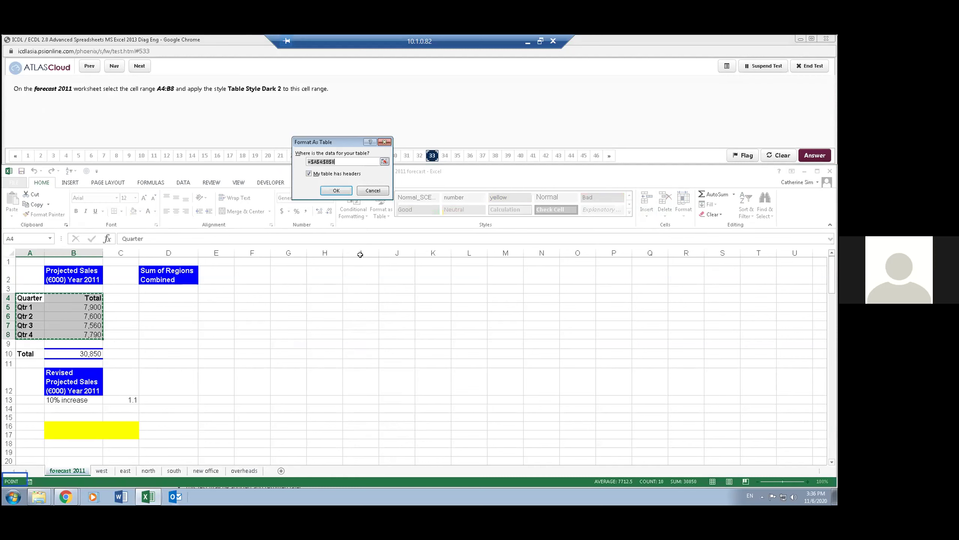
pyautogui.click(336, 190)
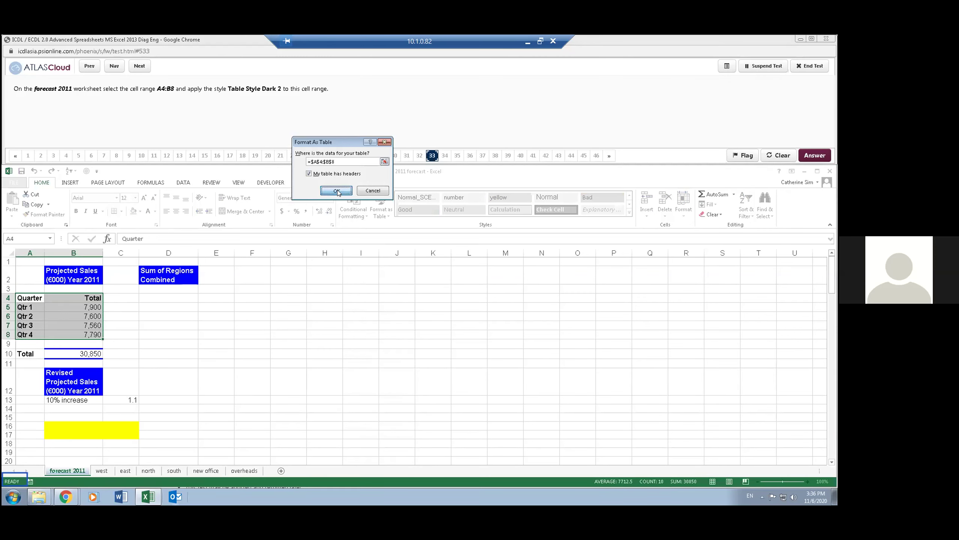
pyautogui.click(252, 119)
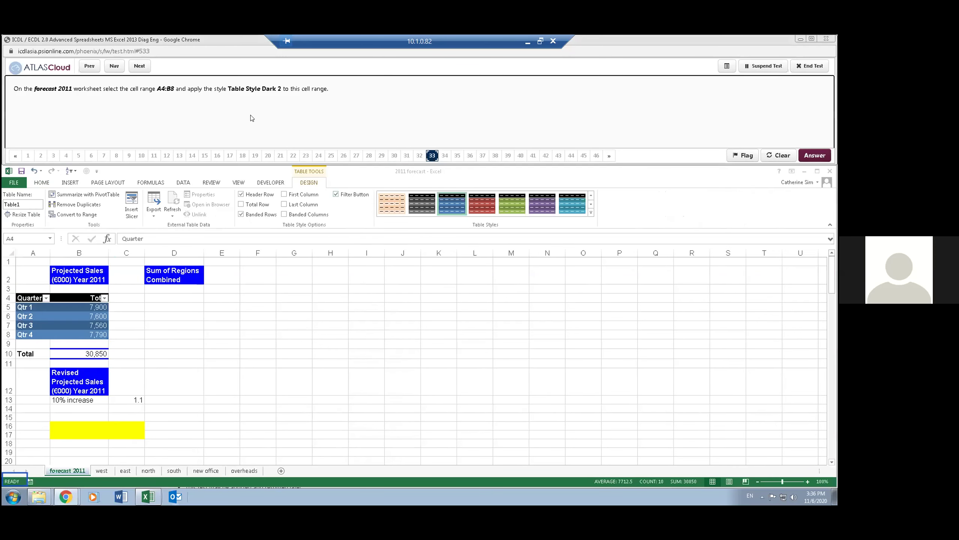
pyautogui.click(137, 68)
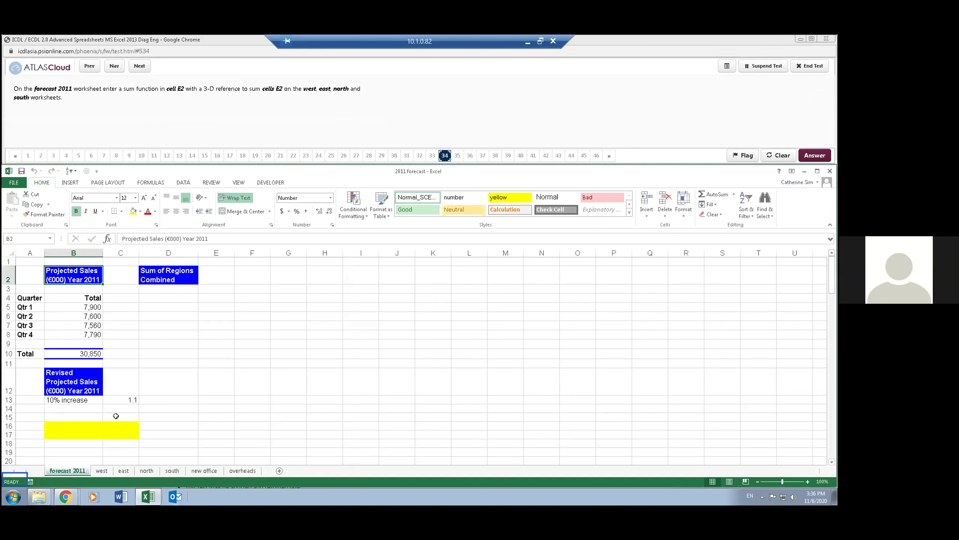
# - Select cell E2 on the forecast 2011 sheet and begin the formula =sum(
pyautogui.scroll(-1, 151, 397)
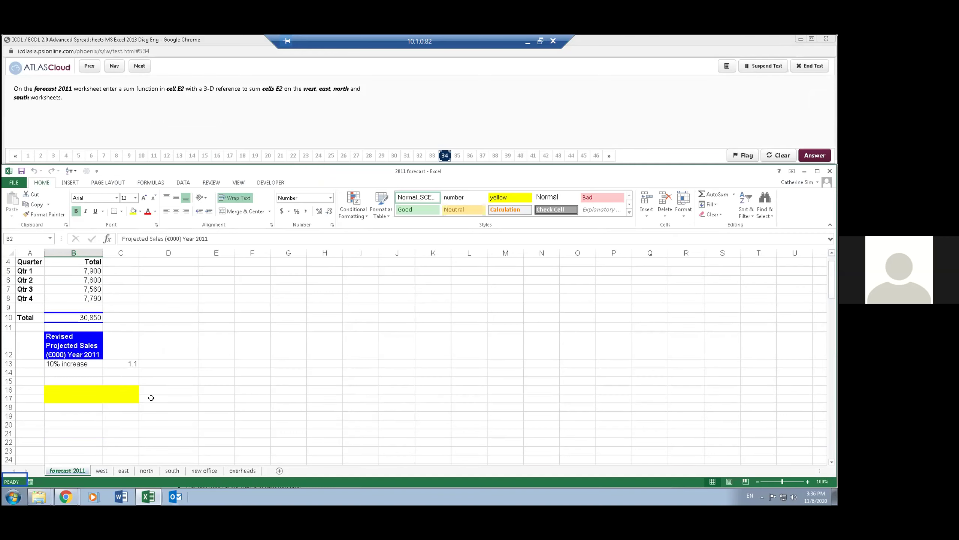
pyautogui.scroll(1, 151, 397)
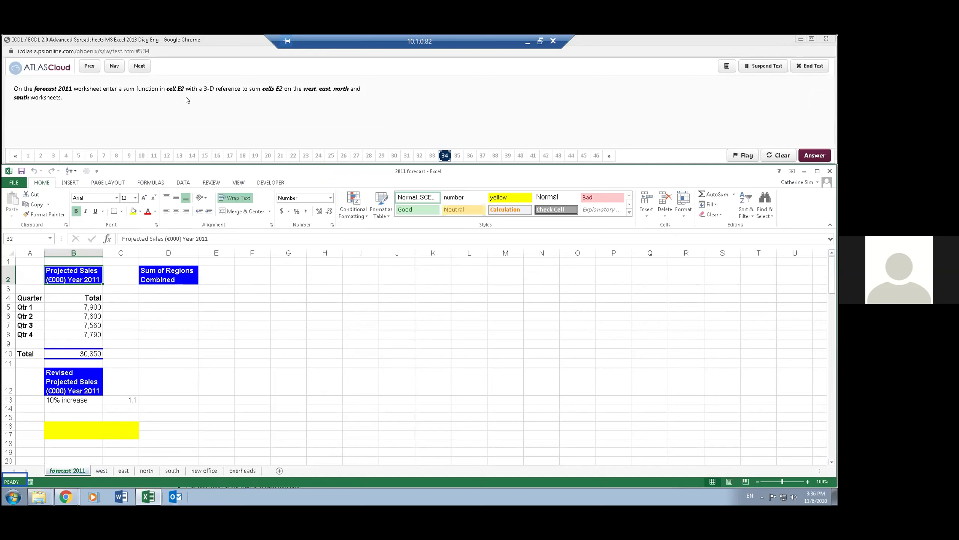
pyautogui.click(215, 275)
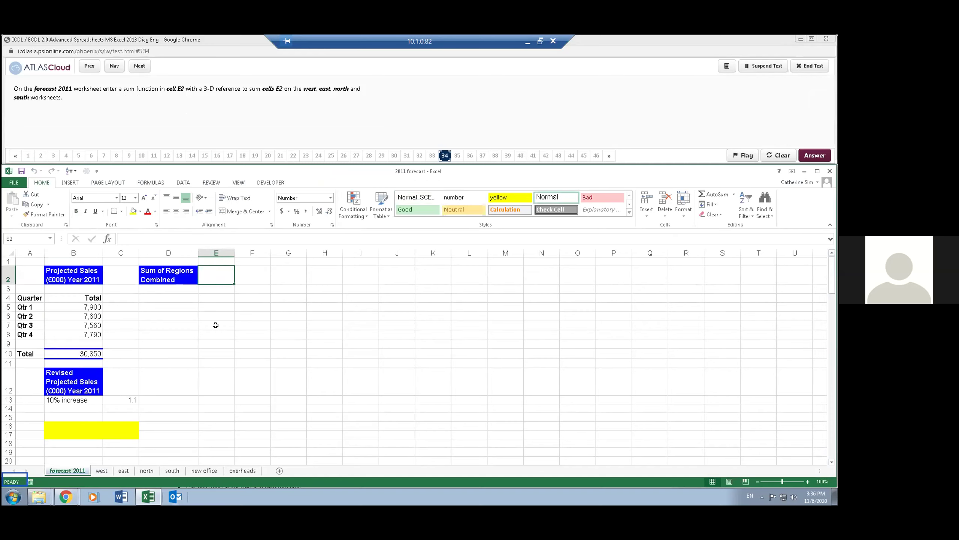
pyautogui.write('=sum(')
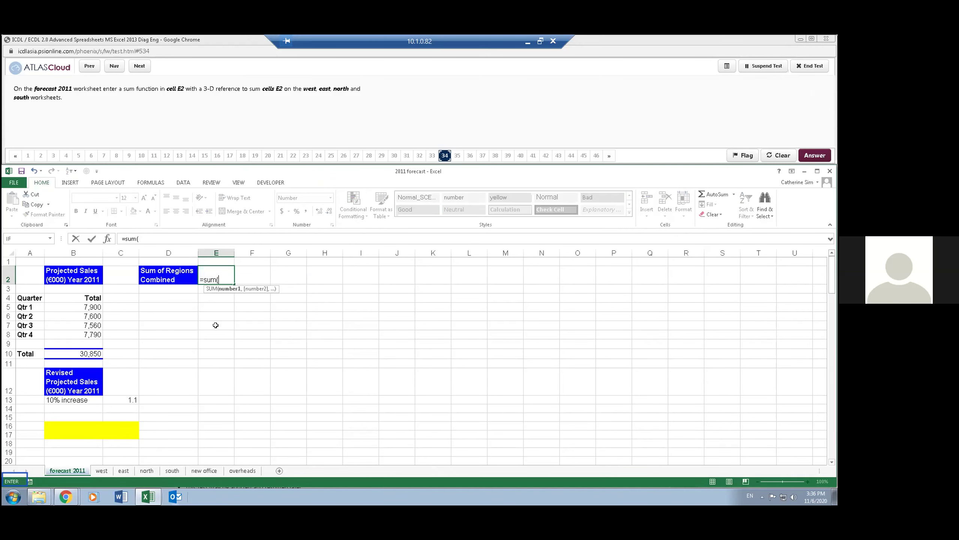
# - Reference the west through south sheets in the SUM, enter it, and dismiss the reference error
pyautogui.click(102, 471)
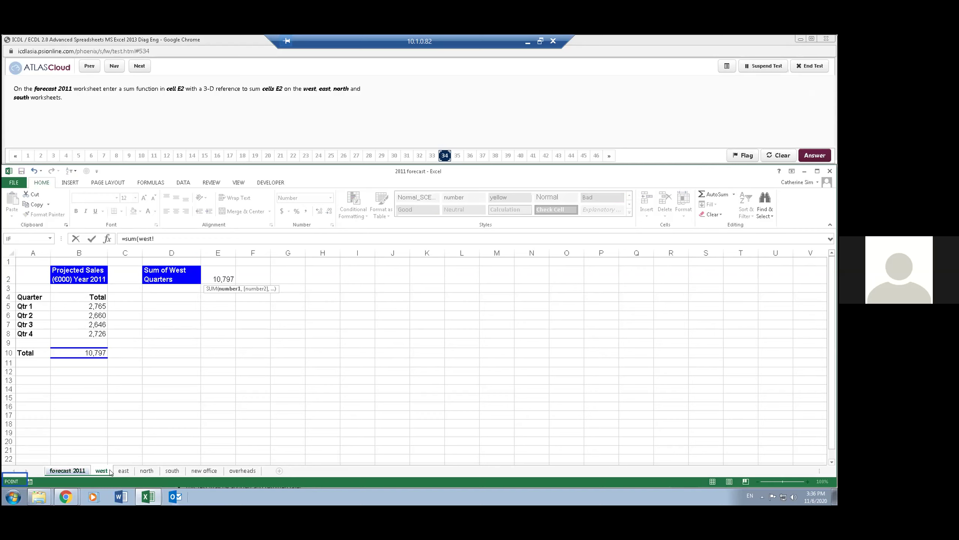
pyautogui.keyDown('shift'); pyautogui.click(175, 472); pyautogui.keyUp('shift')
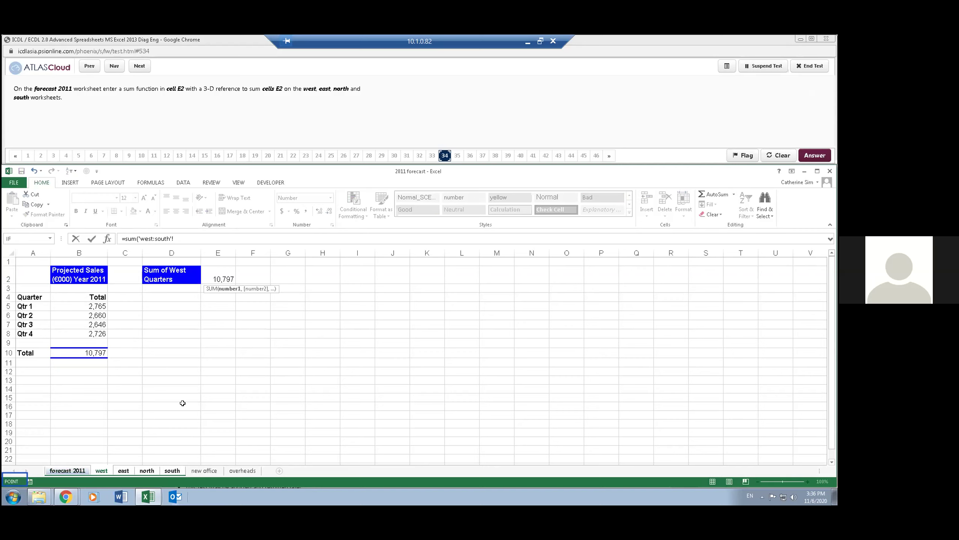
pyautogui.press('Return')
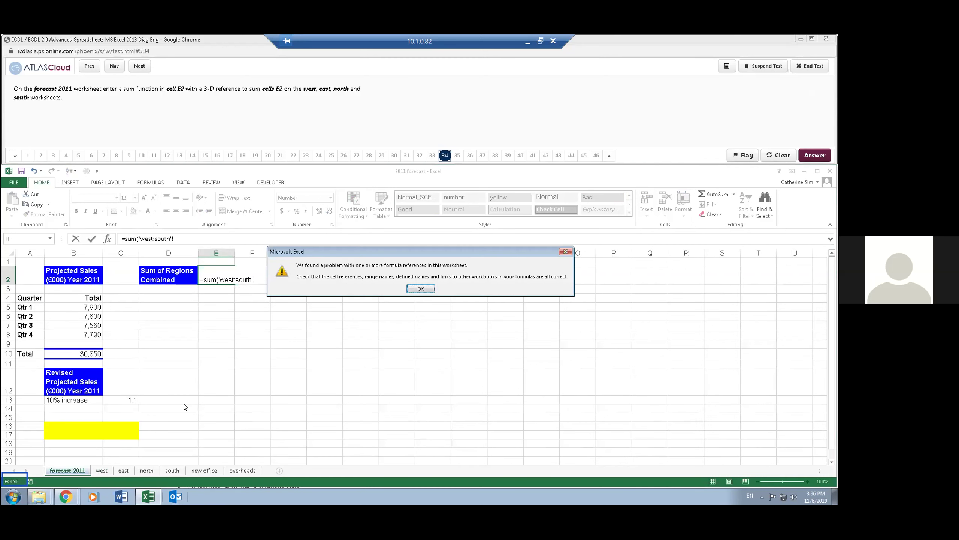
pyautogui.click(416, 286)
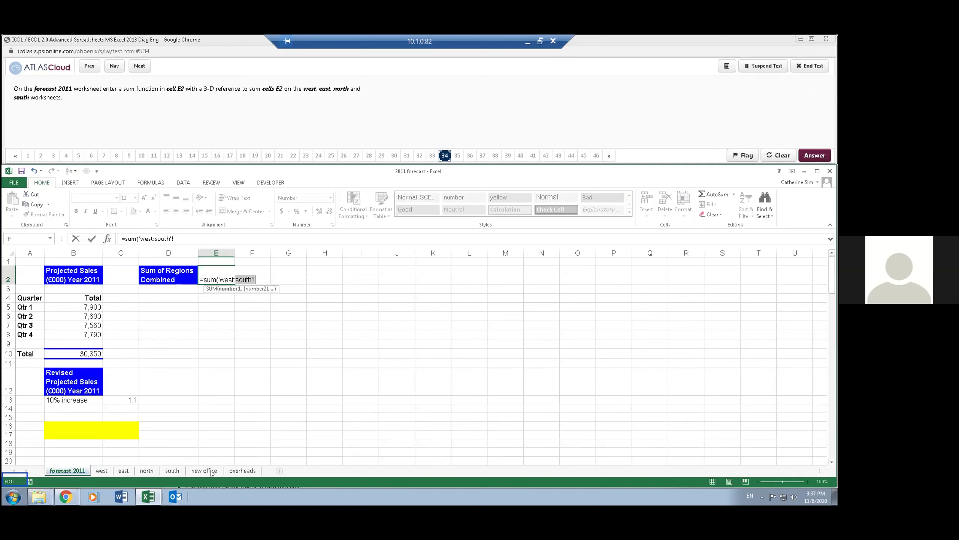
# - Rework the sheet reference in the formula, then cancel the entry so E2 stays blank
pyautogui.click(171, 470)
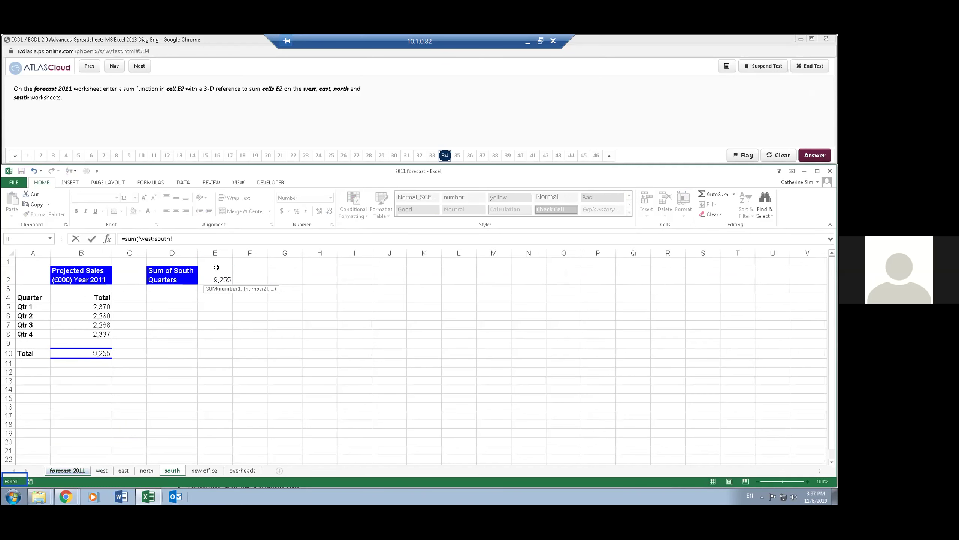
pyautogui.click(99, 471)
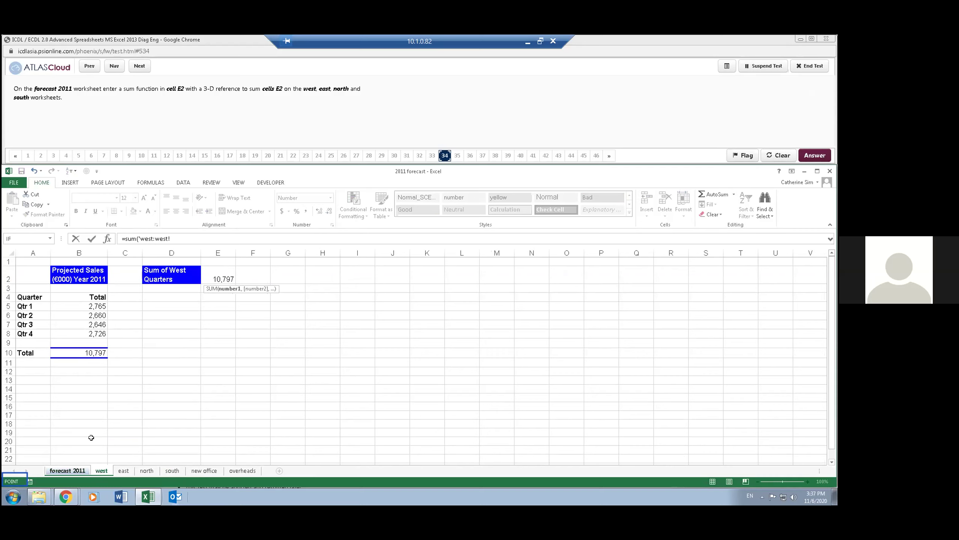
pyautogui.click(221, 277)
pyautogui.click(186, 239)
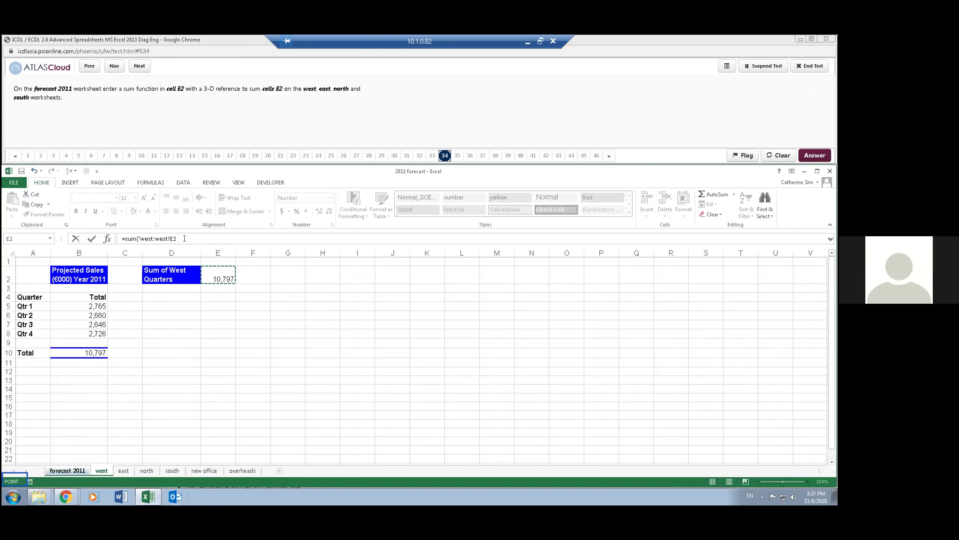
pyautogui.press('BackSpace')
pyautogui.press('BackSpace')
pyautogui.press('BackSpace')
pyautogui.press('BackSpace')
pyautogui.press('BackSpace')
pyautogui.press('BackSpace')
pyautogui.press('BackSpace')
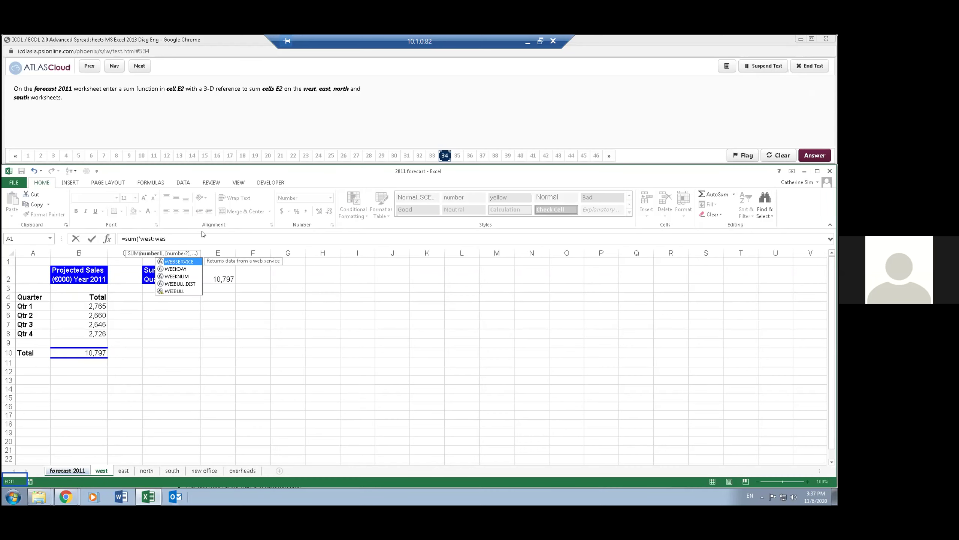
pyautogui.press('BackSpace')
pyautogui.press('BackSpace')
pyautogui.press('BackSpace')
pyautogui.press('BackSpace')
pyautogui.press('BackSpace')
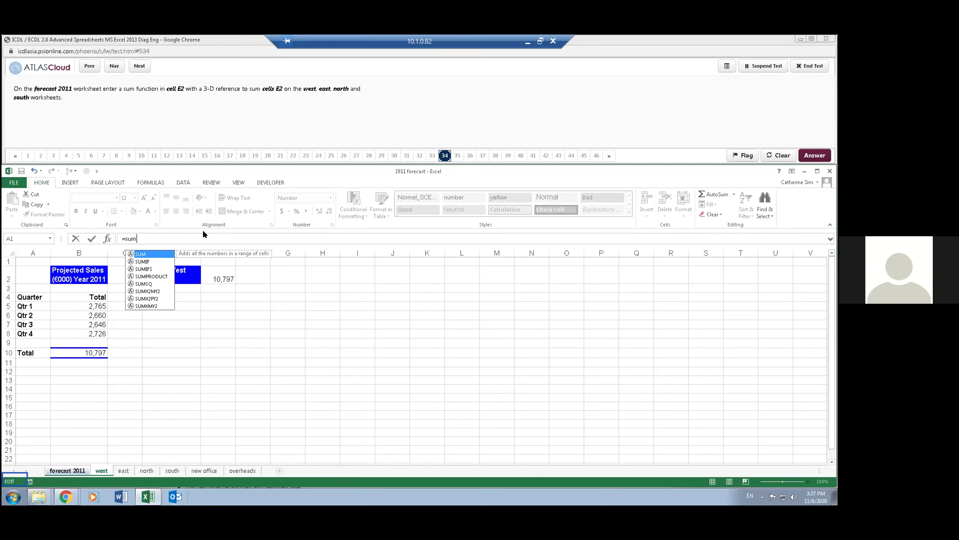
pyautogui.write('(')
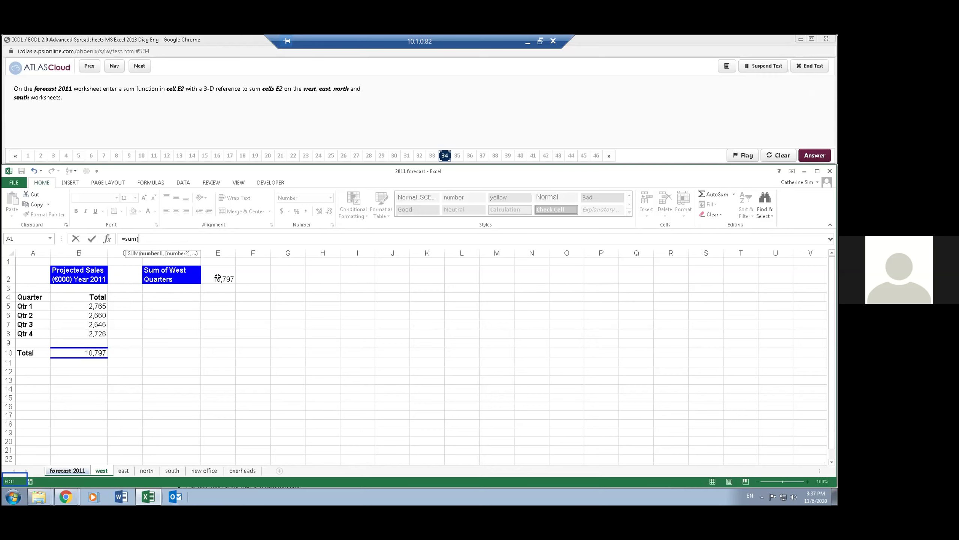
pyautogui.press('Escape')
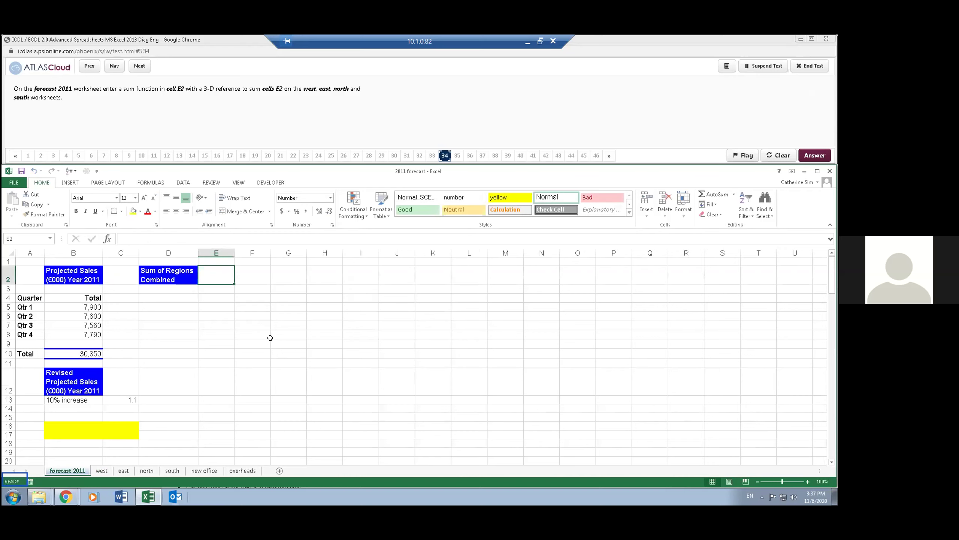
# - Reset the question and enter =SUM(west:south!E2) in forecast 2011 cell E2
pyautogui.click(774, 155)
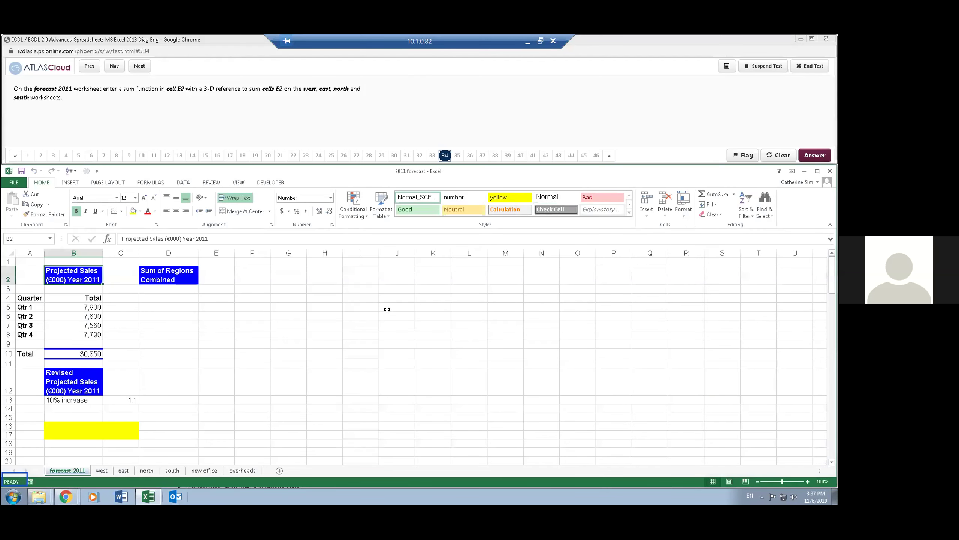
pyautogui.click(214, 275)
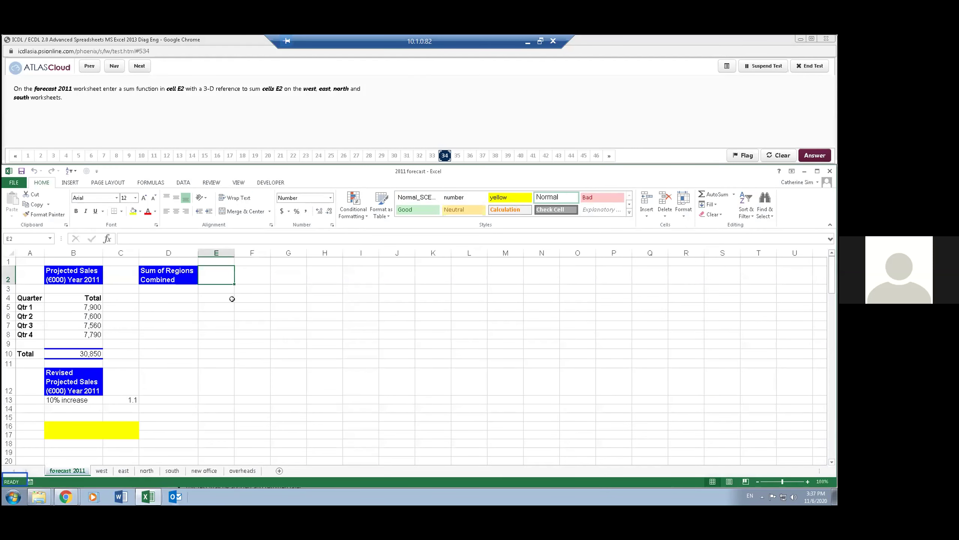
pyautogui.write('=sum(')
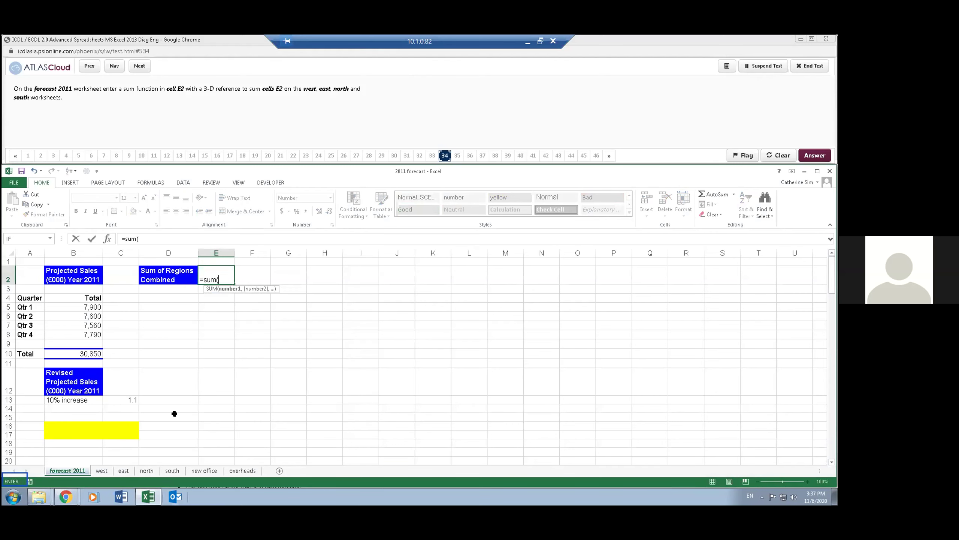
pyautogui.click(102, 470)
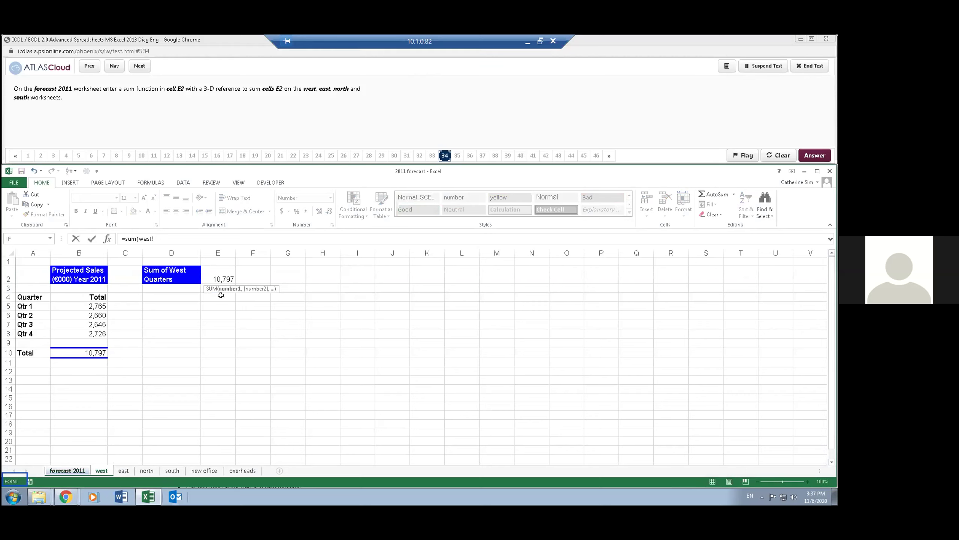
pyautogui.click(215, 278)
pyautogui.keyDown('shift'); pyautogui.click(172, 471); pyautogui.keyUp('shift')
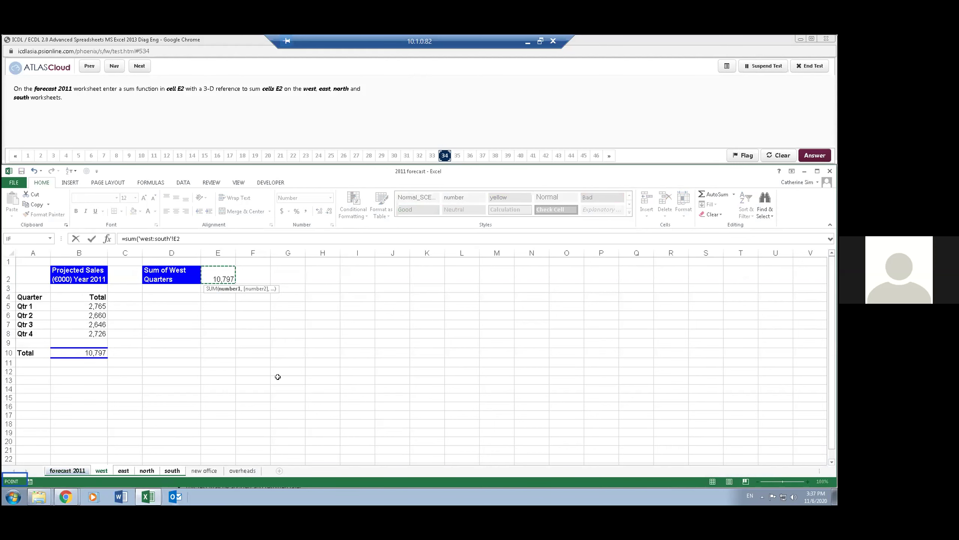
pyautogui.press('Return')
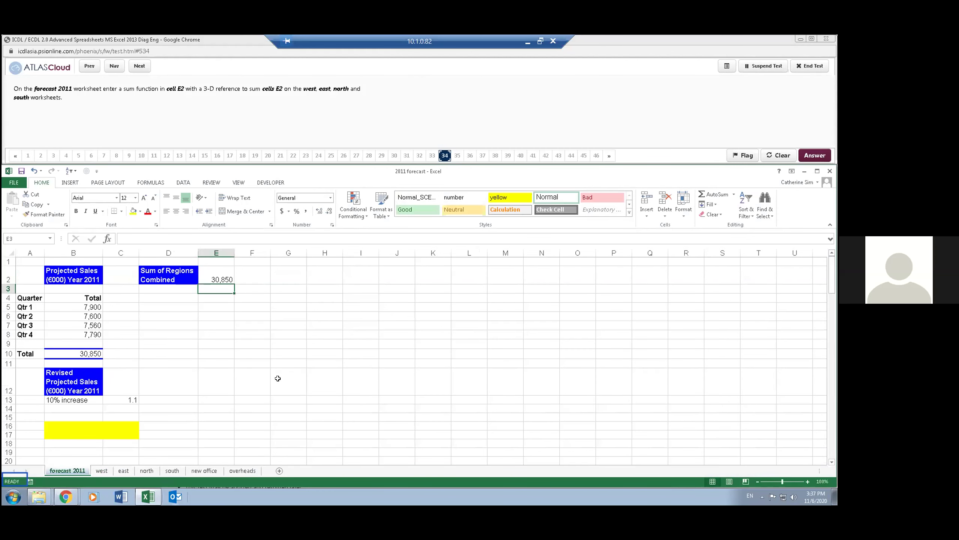
# - Check the west, east, north and south sheets against the 30,850 total, then go to the next question
pyautogui.click(220, 270)
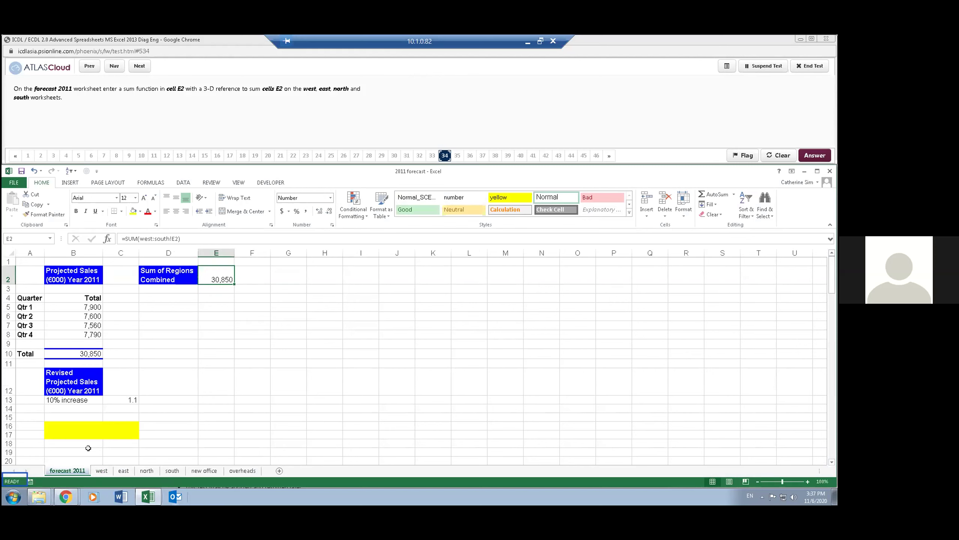
pyautogui.click(100, 470)
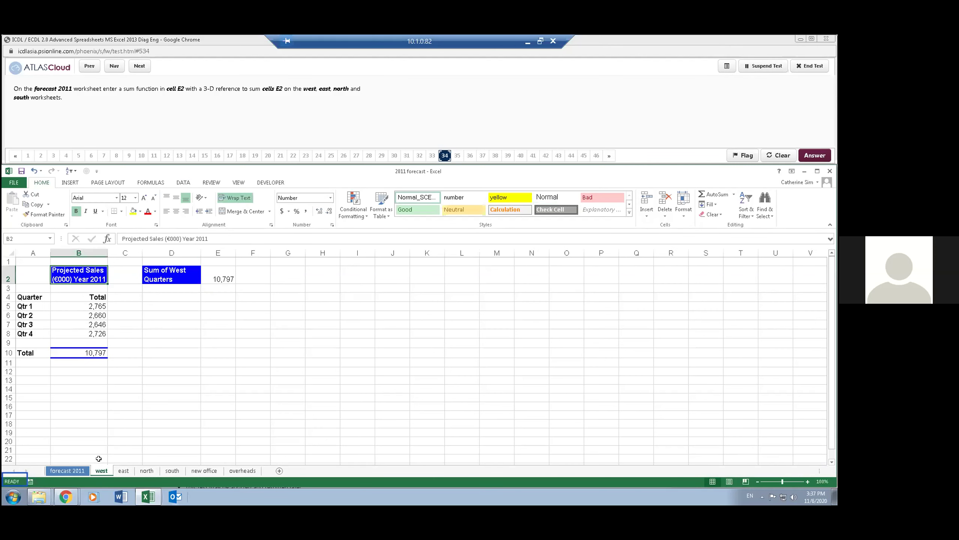
pyautogui.click(125, 471)
pyautogui.click(145, 471)
pyautogui.click(173, 470)
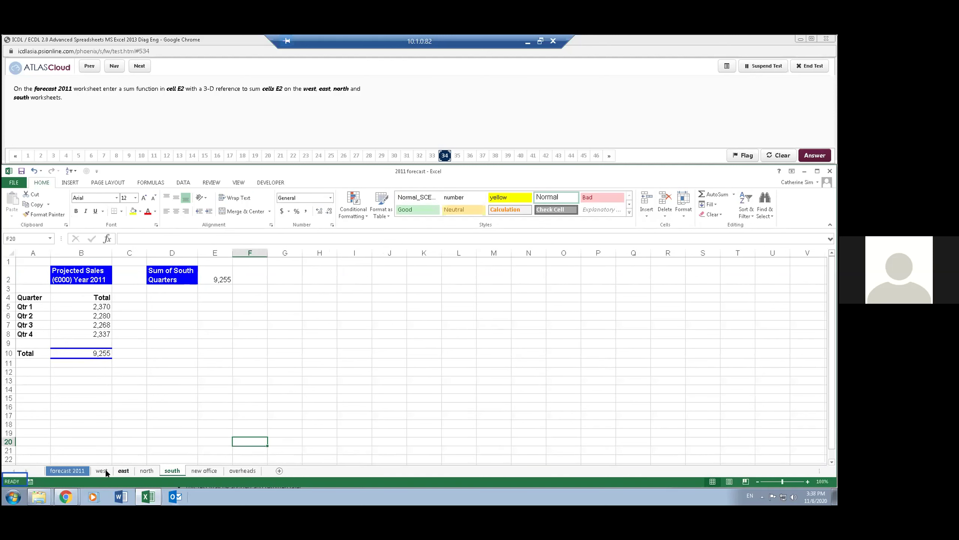
pyautogui.click(67, 470)
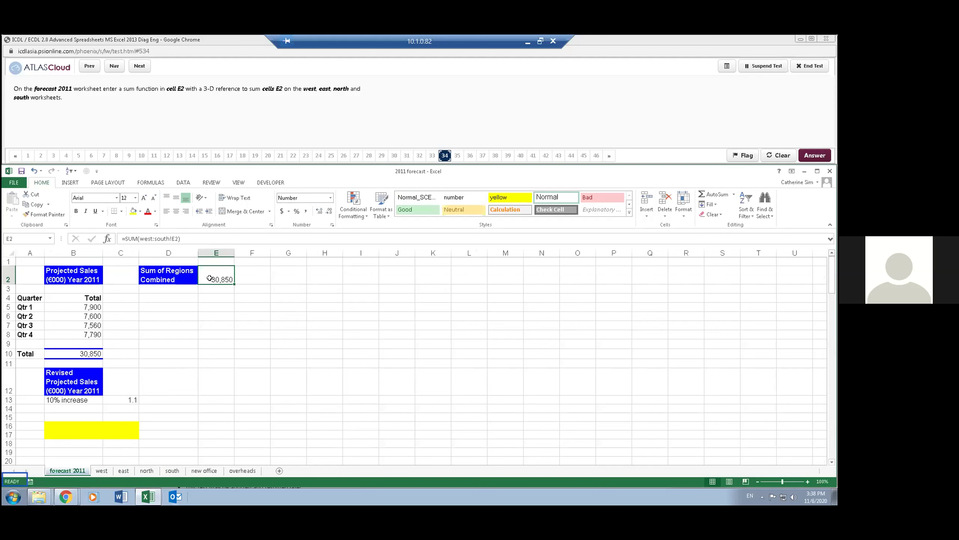
pyautogui.click(223, 103)
pyautogui.click(137, 67)
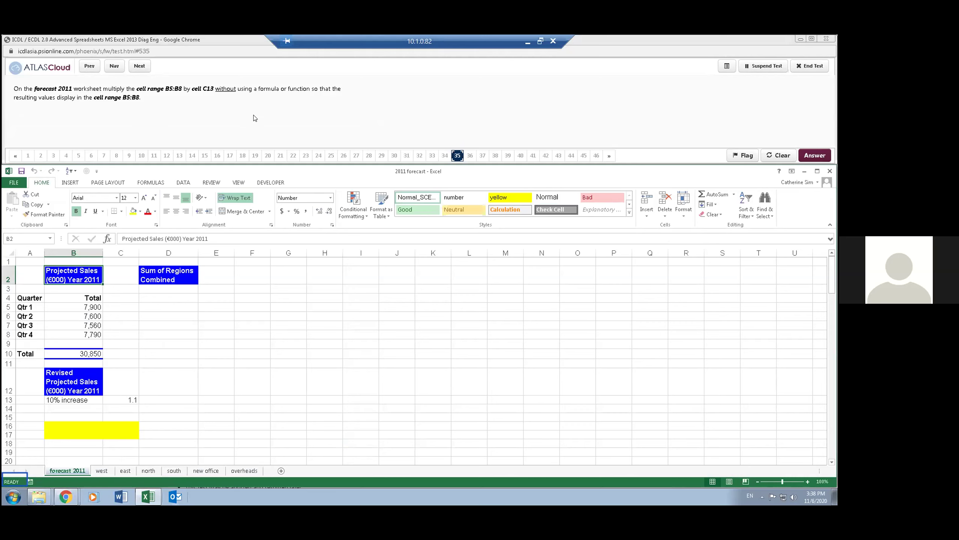
# - Go to cell C13 and copy its 1.1 multiplier
pyautogui.click(27, 236)
pyautogui.write('c13')
pyautogui.press('Return')
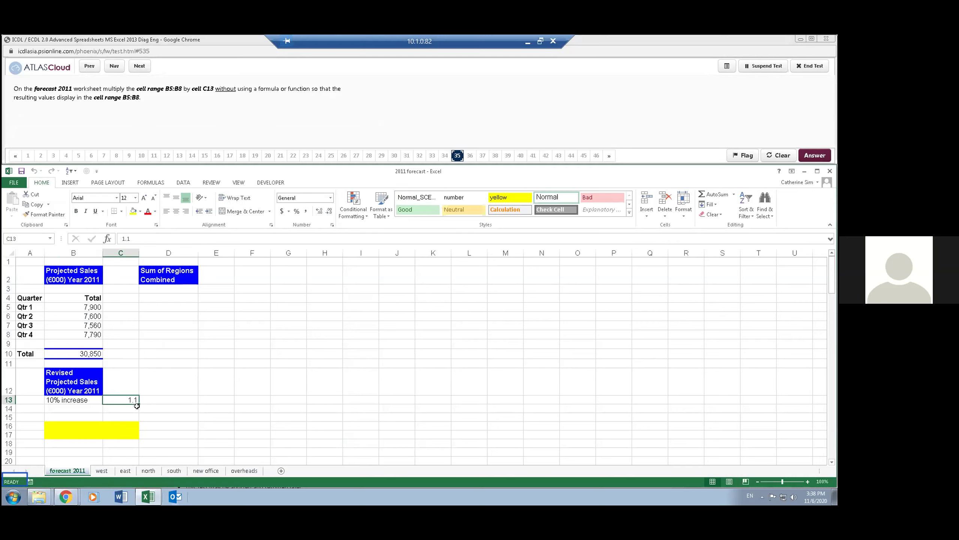
pyautogui.click(37, 205)
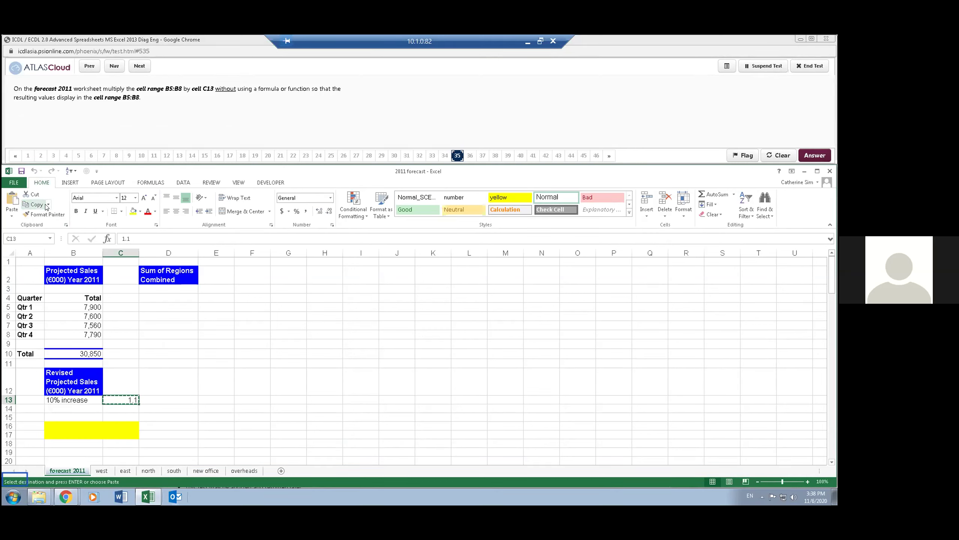
# - Paste Special with Multiply onto B5:B8, clear copy mode, and go to the next question
pyautogui.click(77, 298)
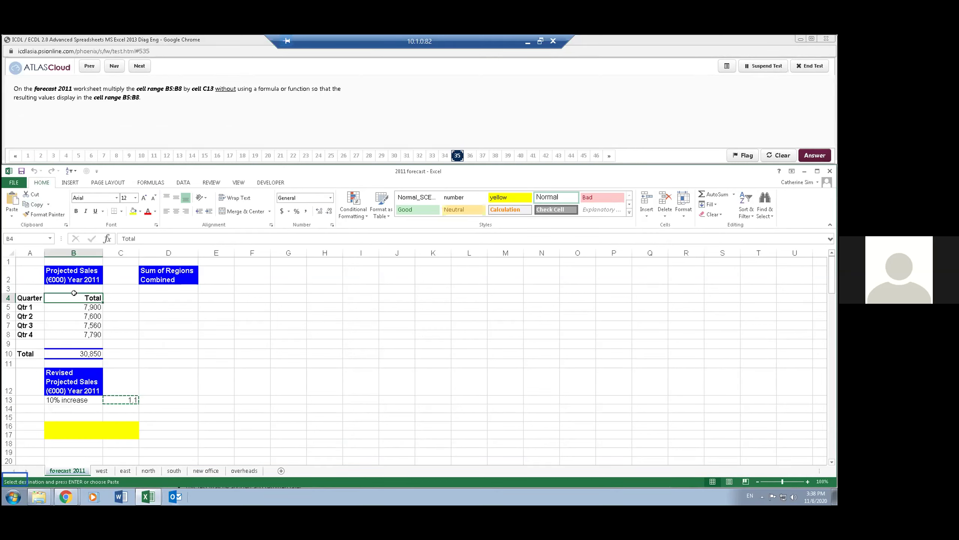
pyautogui.moveTo(77, 307); pyautogui.dragTo(71, 334)
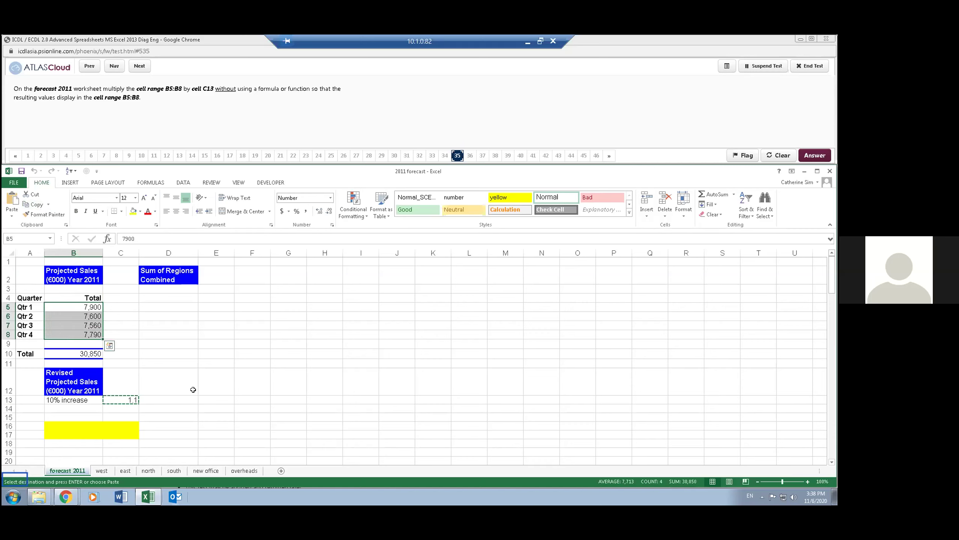
pyautogui.click(14, 214)
pyautogui.click(32, 311)
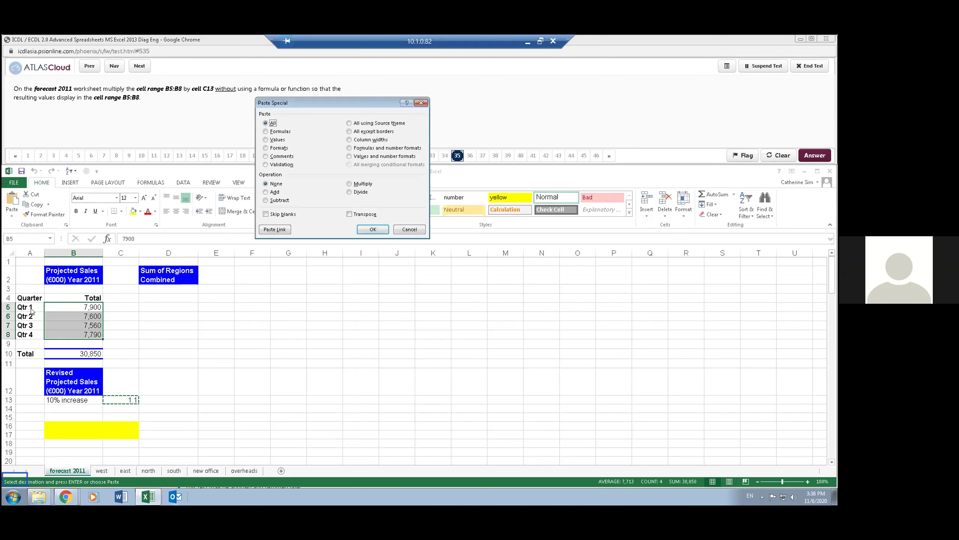
pyautogui.click(348, 183)
pyautogui.click(365, 229)
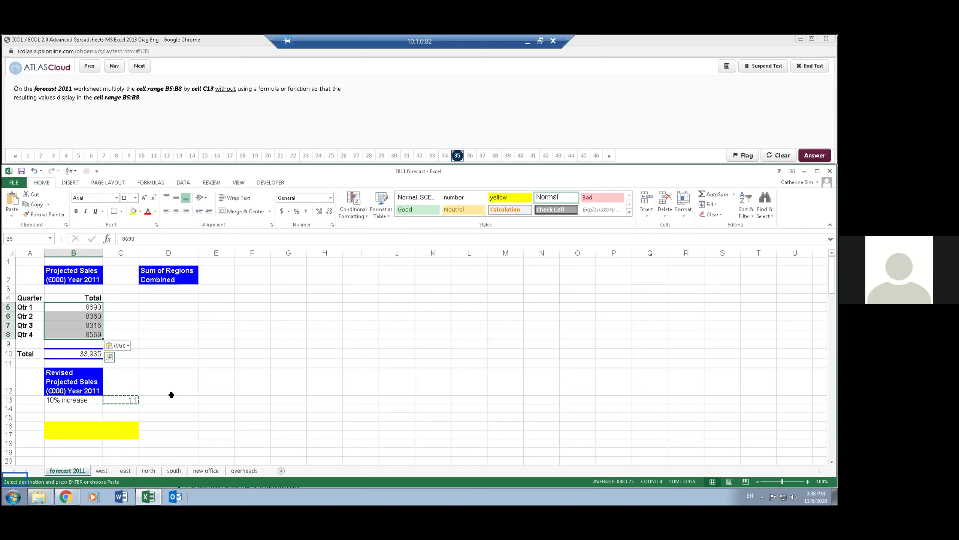
pyautogui.press('Escape')
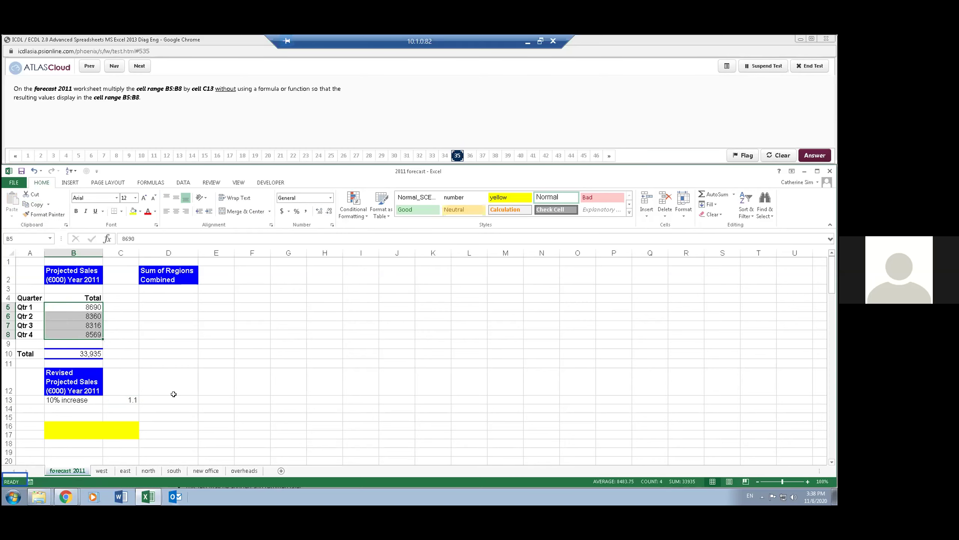
pyautogui.click(314, 92)
pyautogui.click(139, 66)
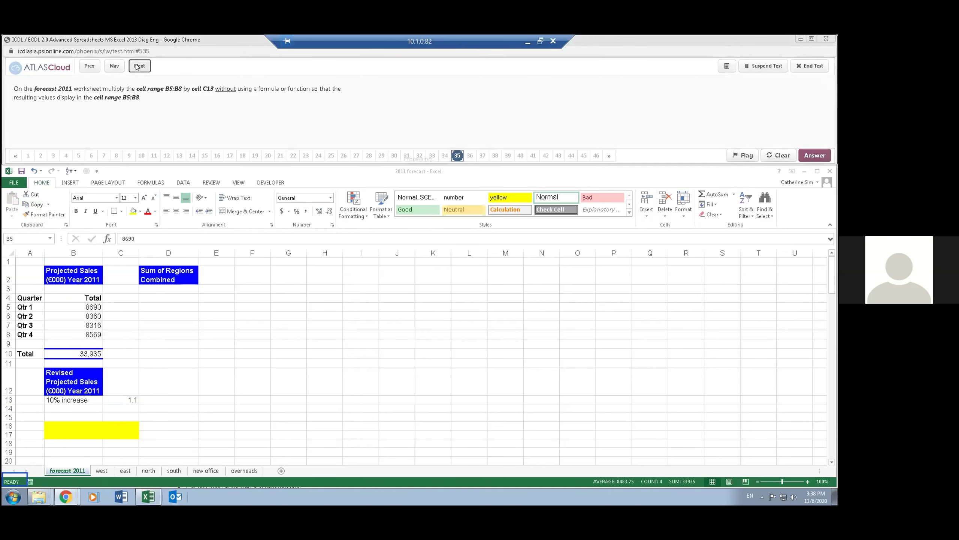
pyautogui.moveTo(64, 497)
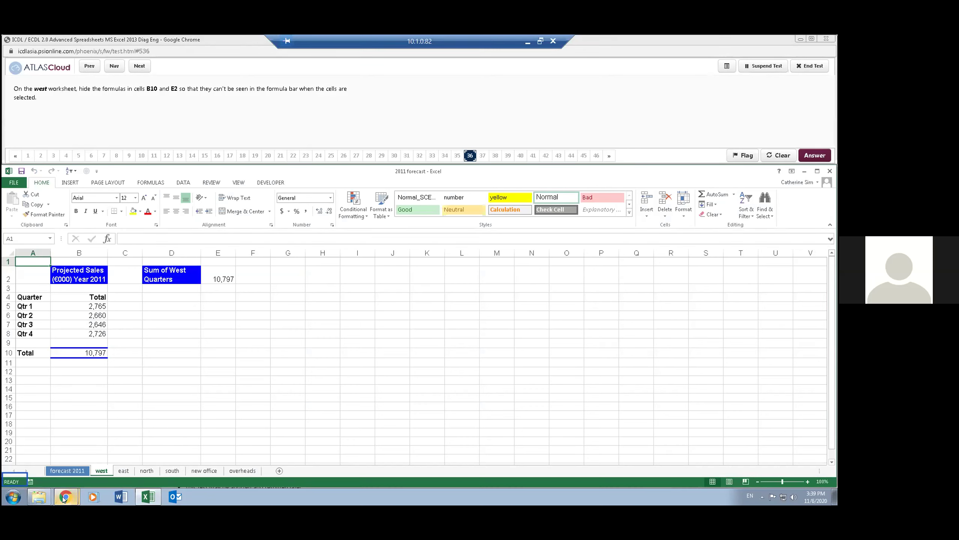
# - Mark cells B10 and E2 on the west sheet as Hidden in Format Cells protection
pyautogui.click(193, 288)
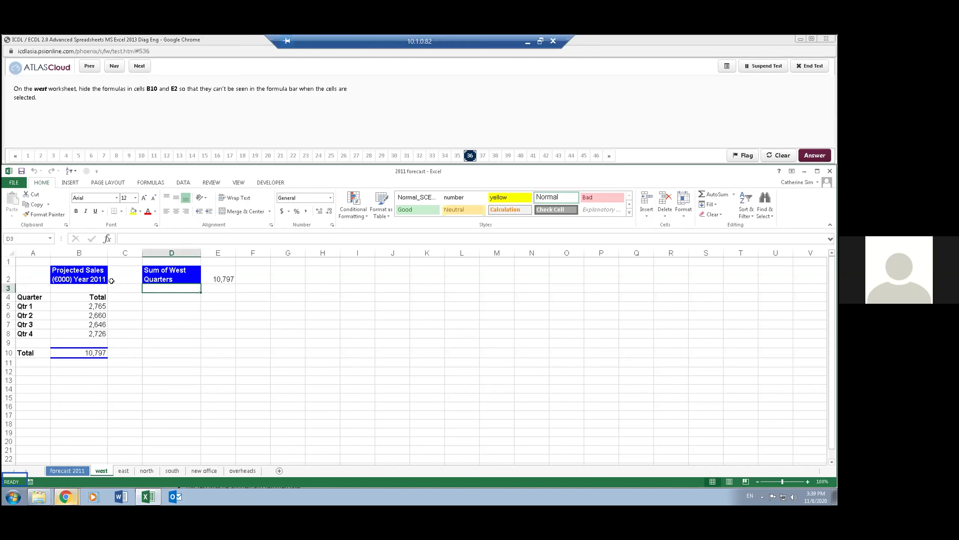
pyautogui.click(113, 305)
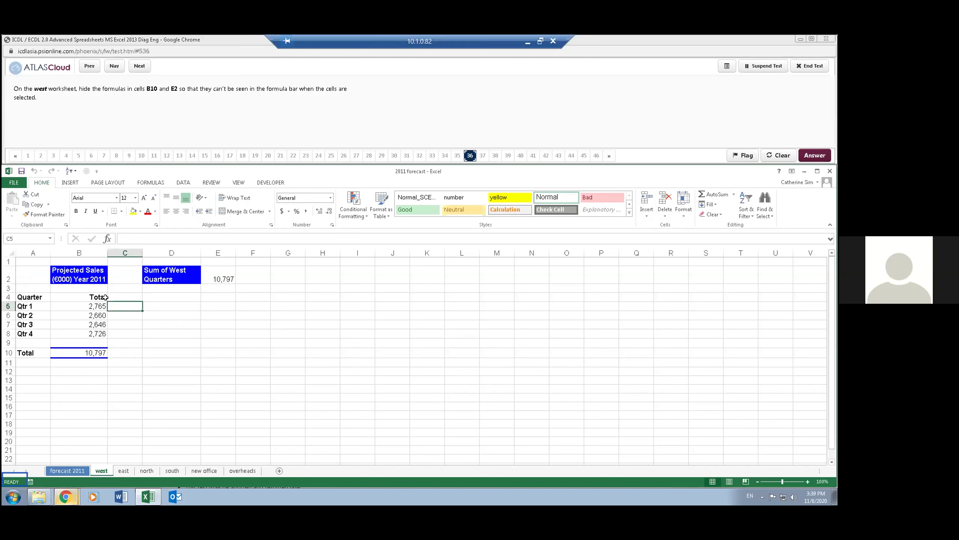
pyautogui.click(74, 351)
pyautogui.keyDown('ctrl'); pyautogui.click(223, 276); pyautogui.keyUp('ctrl')
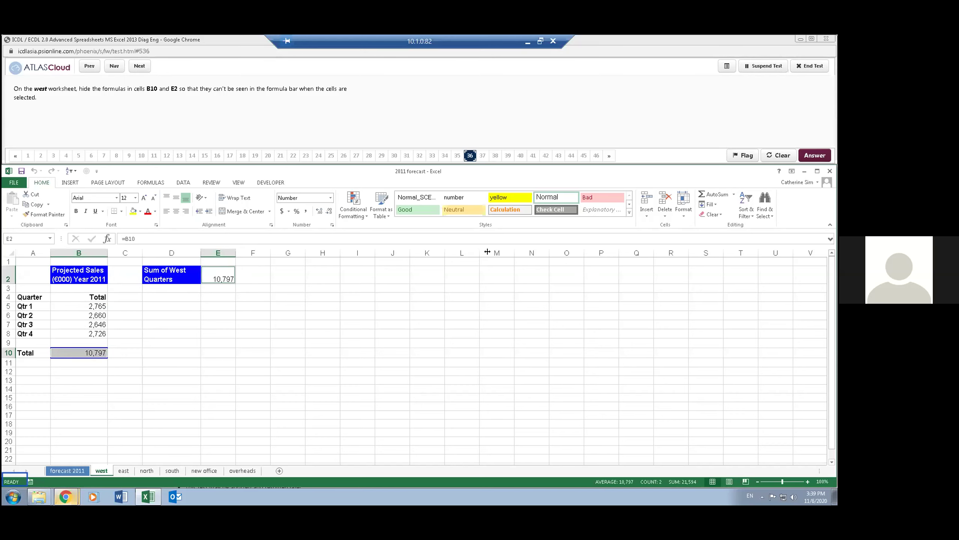
pyautogui.click(684, 215)
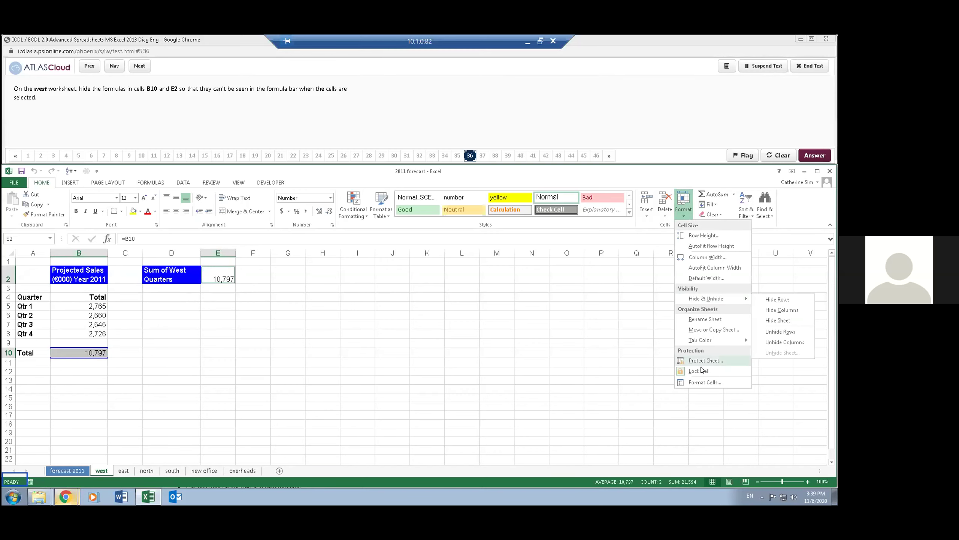
pyautogui.click(704, 383)
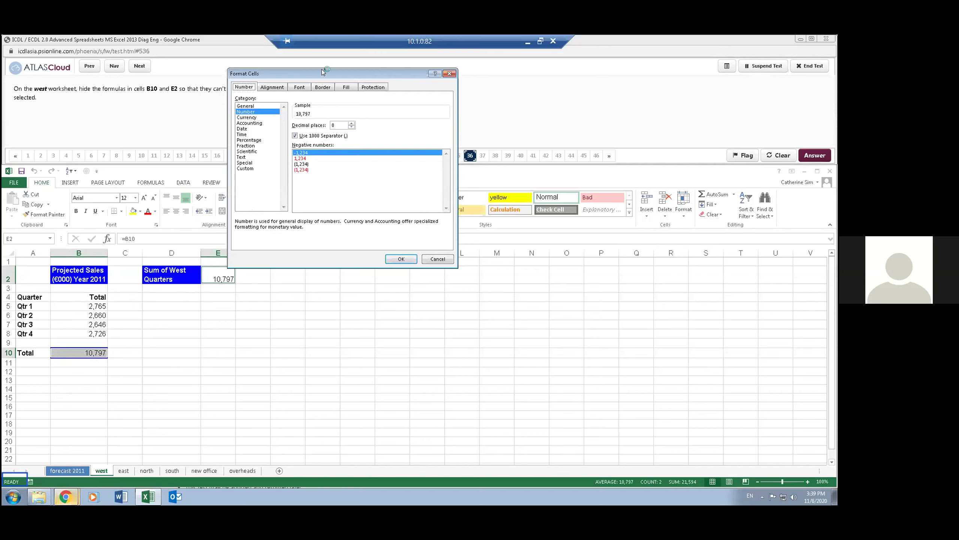
pyautogui.moveTo(326, 74); pyautogui.dragTo(365, 105)
pyautogui.click(386, 112)
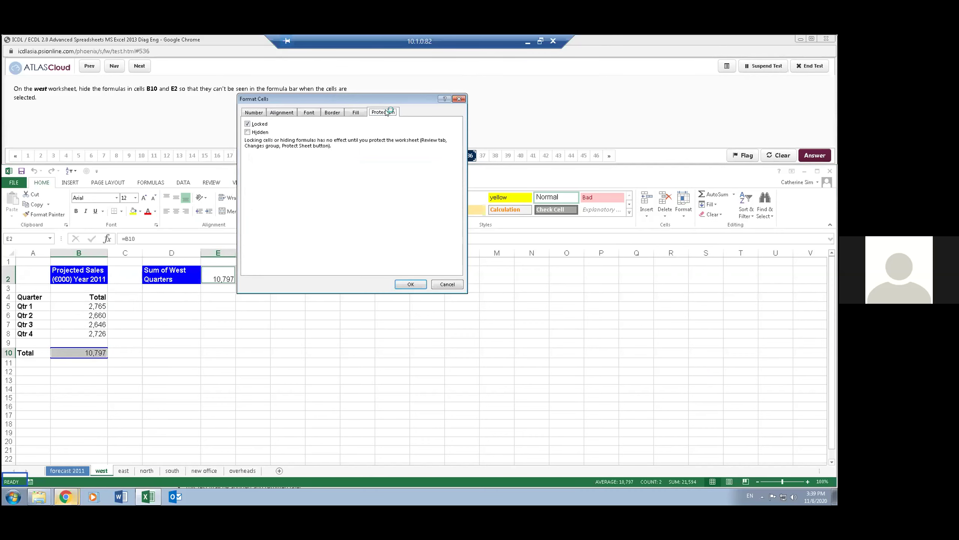
pyautogui.click(247, 132)
pyautogui.click(401, 284)
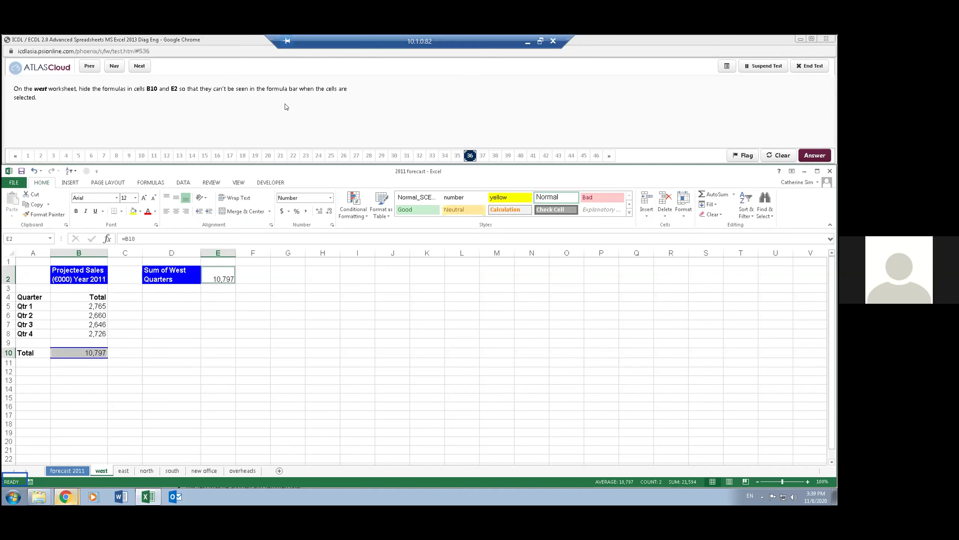
# - Protect the west sheet and confirm B10 and E2 no longer show their formulas
pyautogui.click(121, 361)
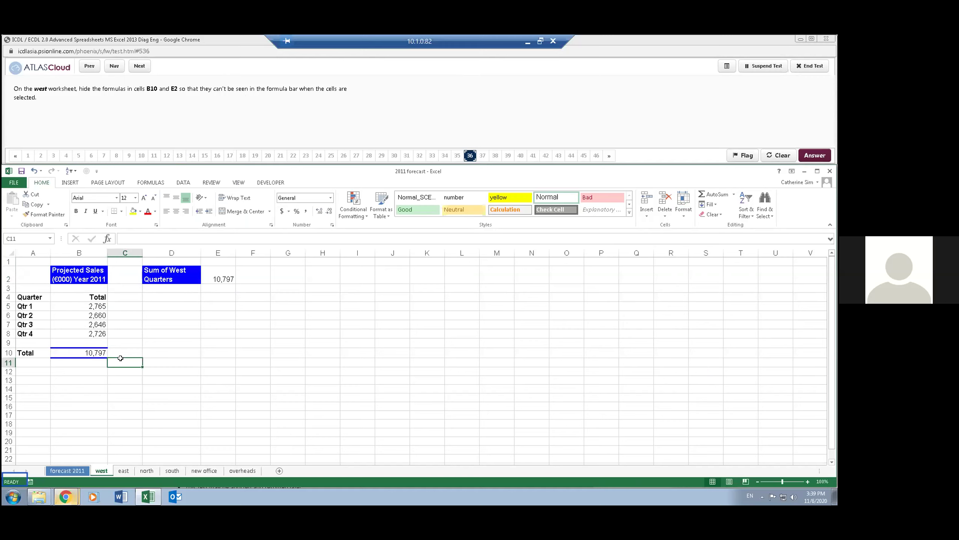
pyautogui.click(94, 352)
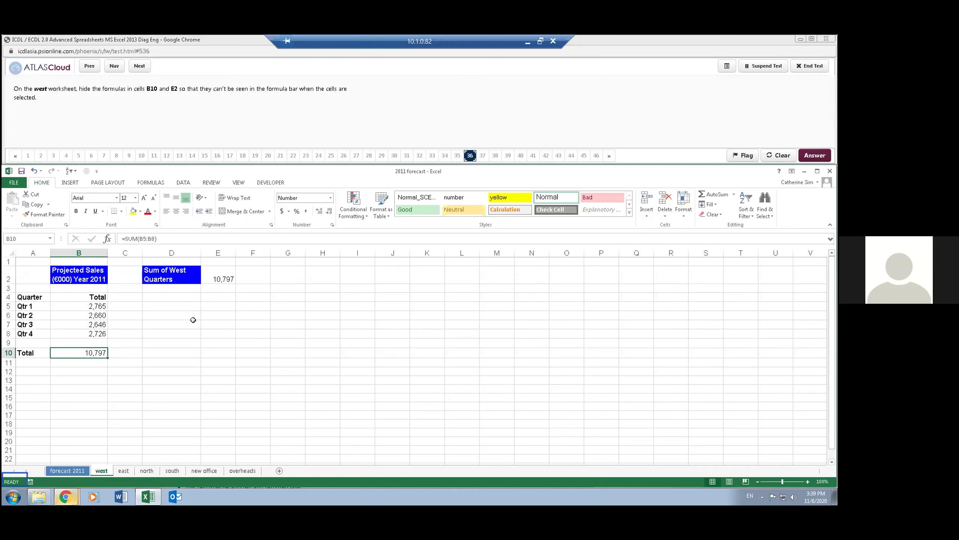
pyautogui.click(217, 279)
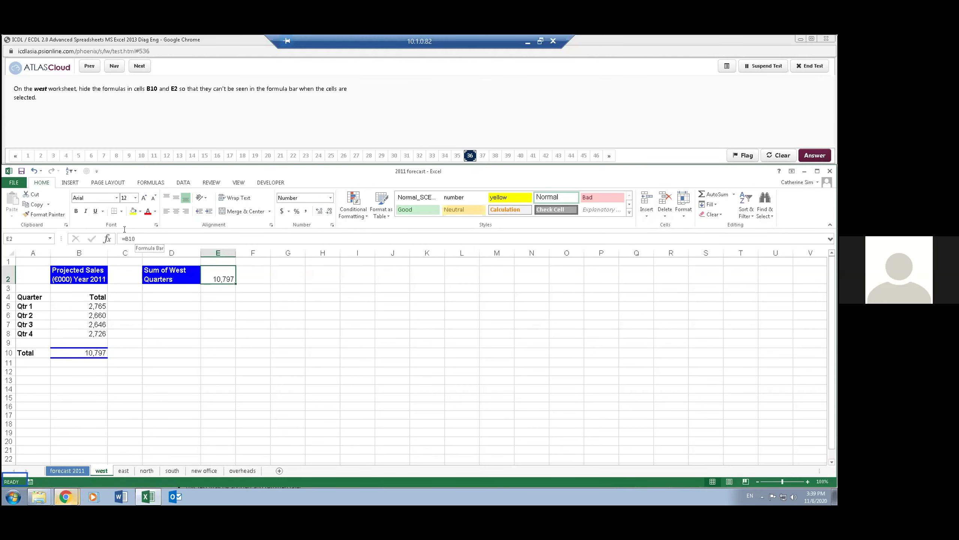
pyautogui.click(682, 212)
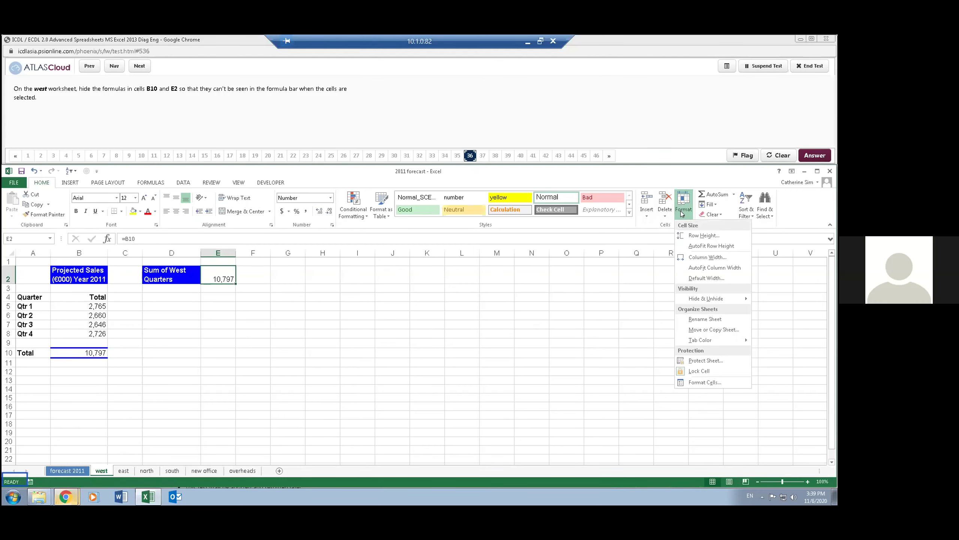
pyautogui.click(706, 360)
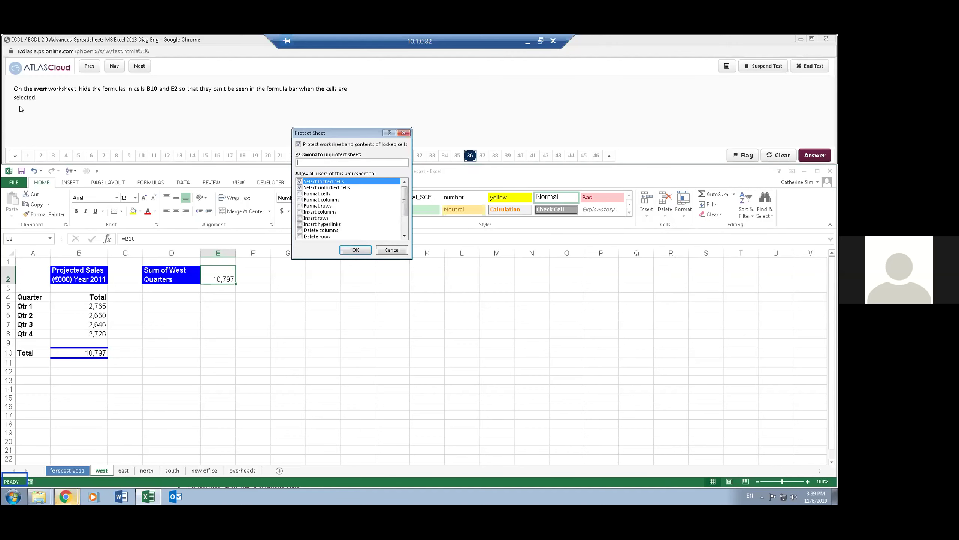
pyautogui.click(356, 250)
pyautogui.click(242, 318)
pyautogui.click(224, 277)
pyautogui.click(85, 350)
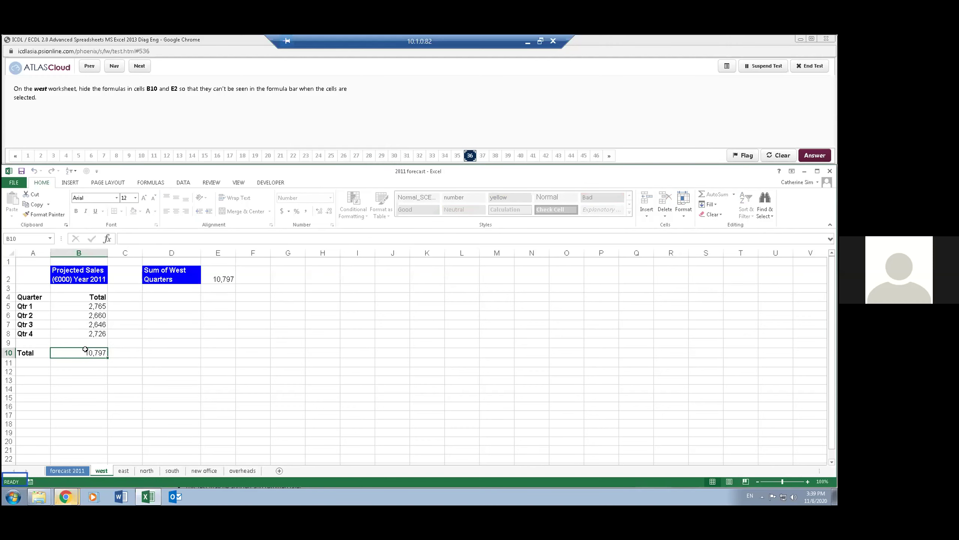
pyautogui.click(217, 278)
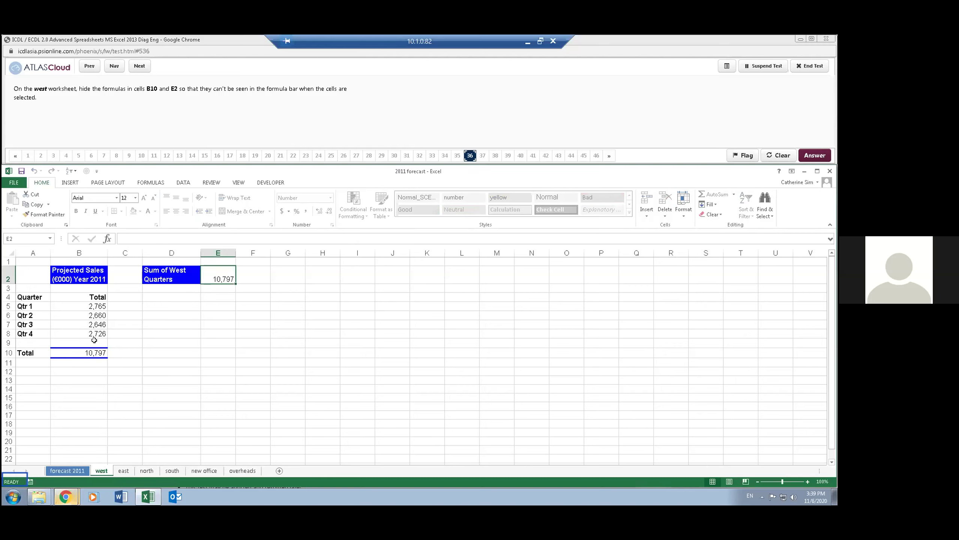
pyautogui.click(89, 352)
pyautogui.click(228, 114)
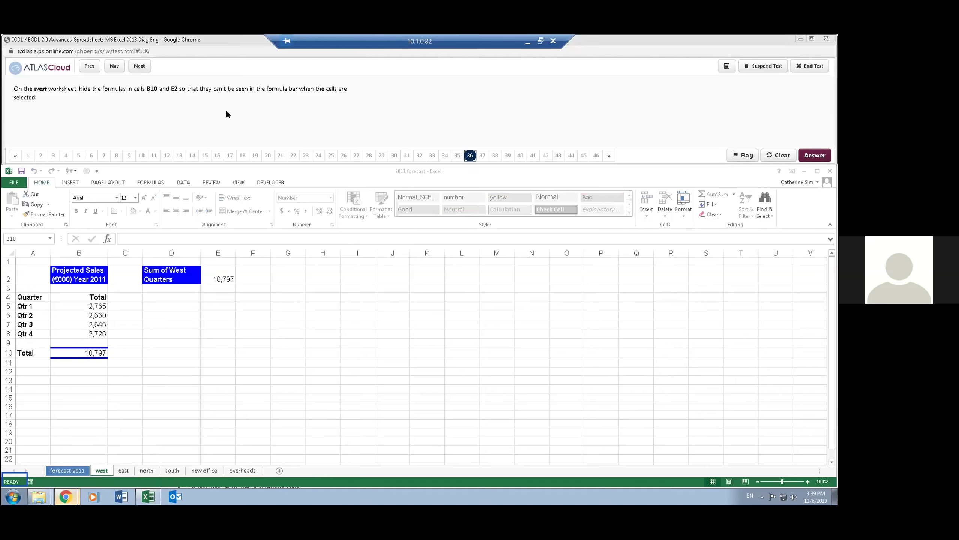
# - Move to question 37, start =pmt( in new office cell C13, and open its Function Arguments
pyautogui.click(139, 65)
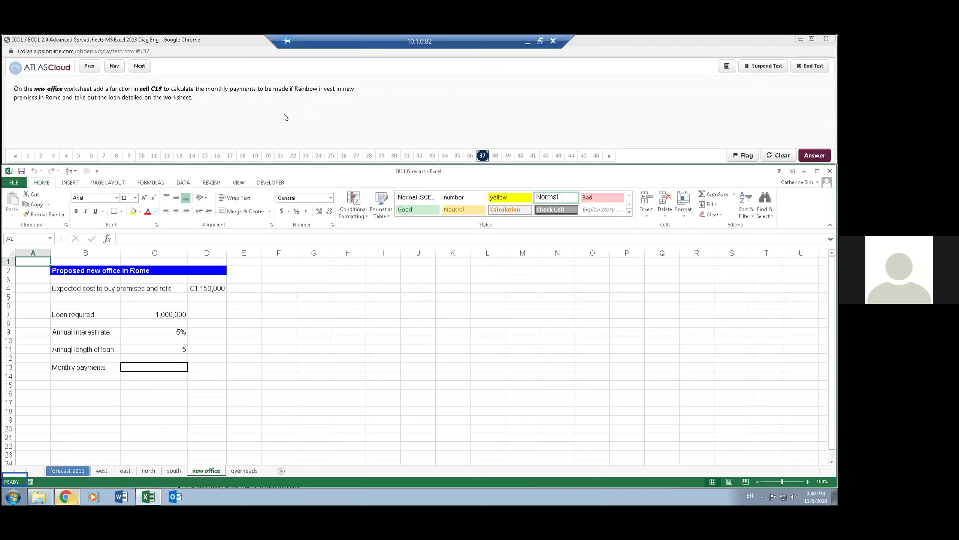
pyautogui.click(163, 365)
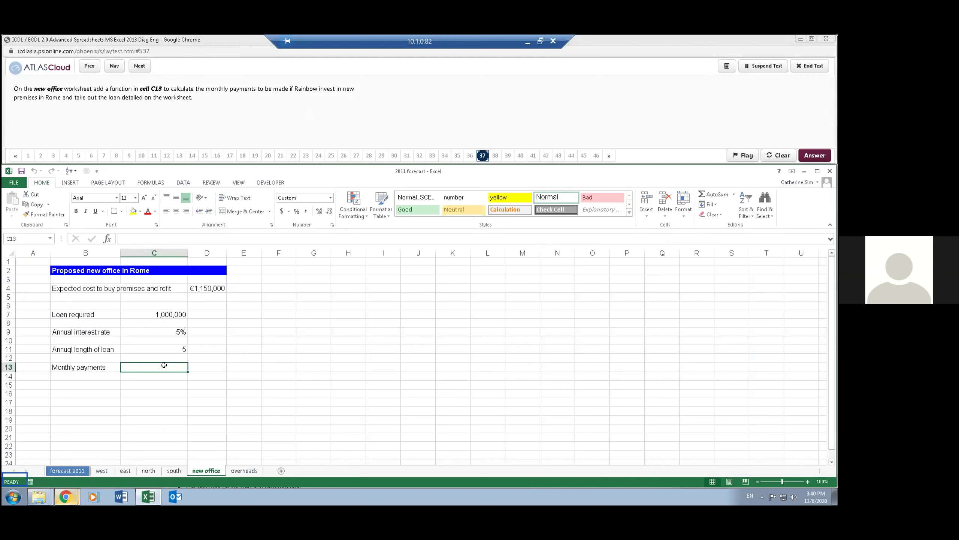
pyautogui.write('=')
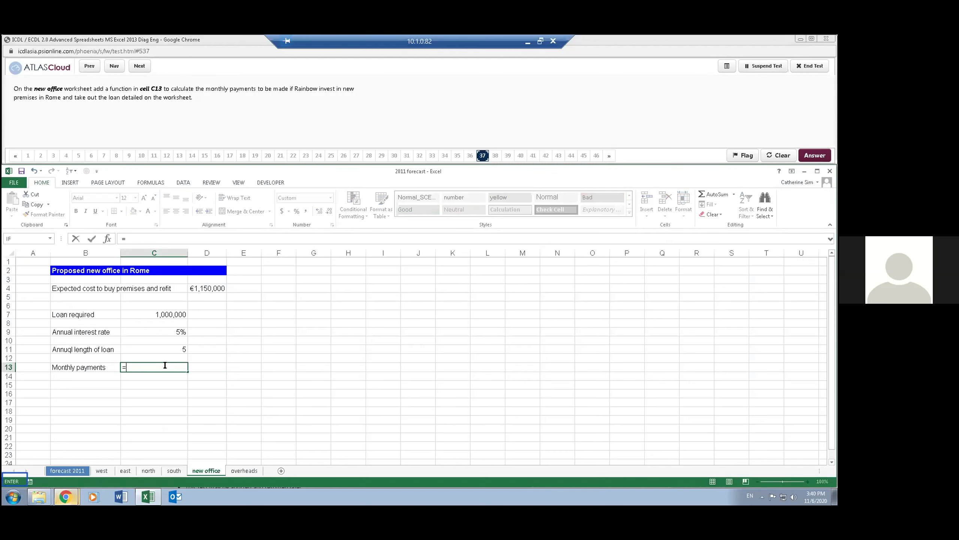
pyautogui.write('pmt(')
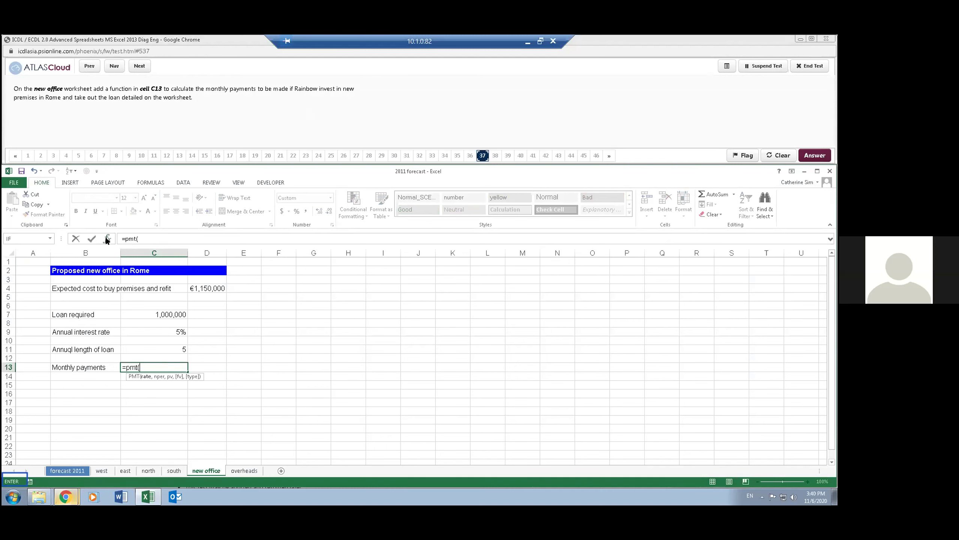
pyautogui.click(107, 239)
pyautogui.moveTo(310, 128); pyautogui.dragTo(295, 262)
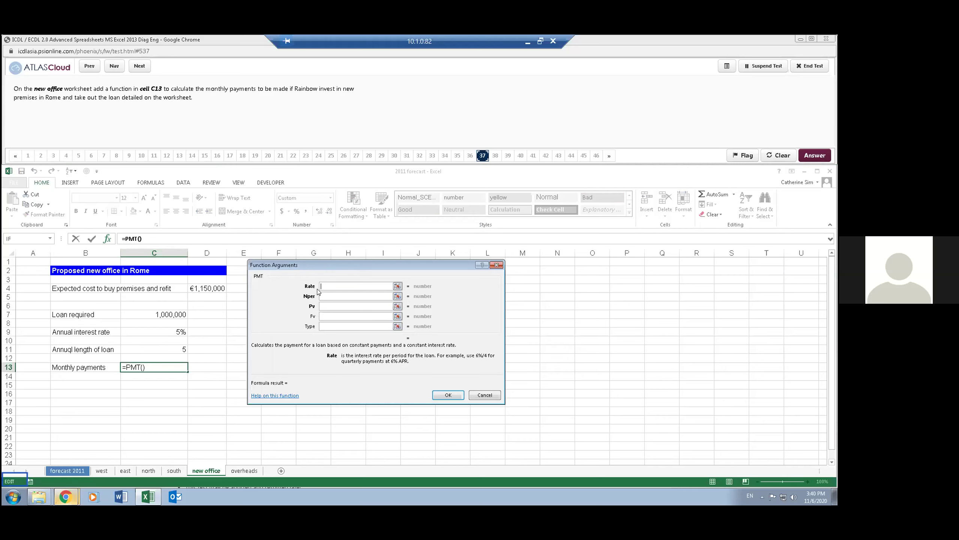
# - Set the PMT Rate to C9/12 and Nper to C11*12
pyautogui.click(173, 332)
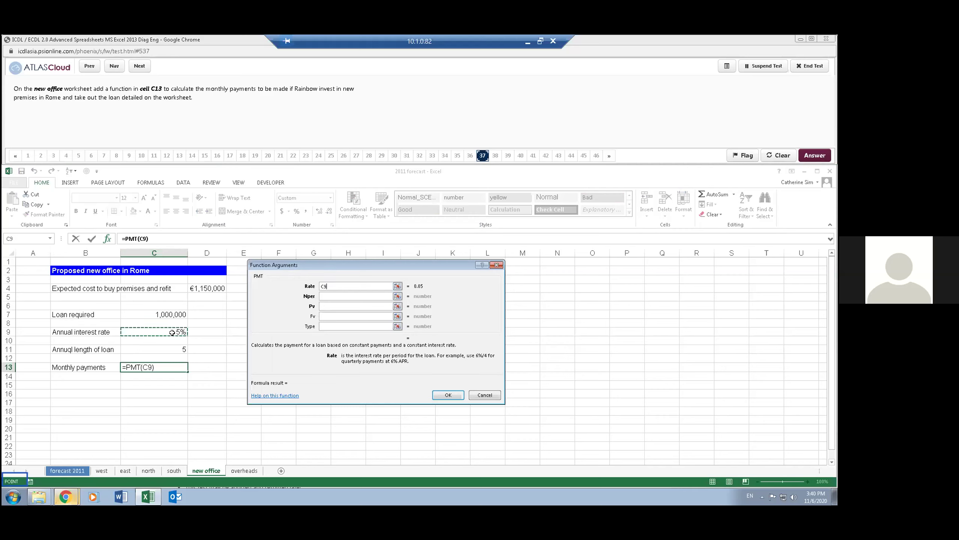
pyautogui.write('/12')
pyautogui.press('Tab')
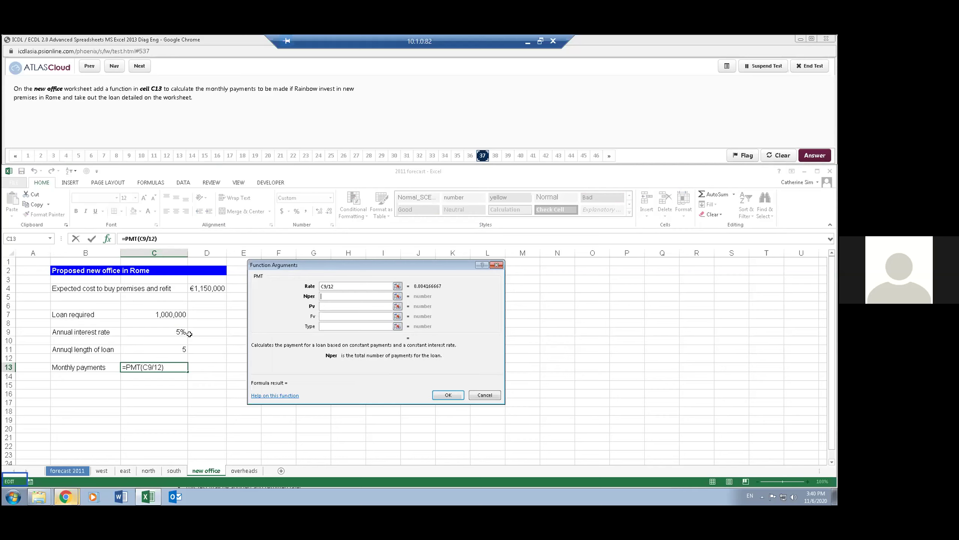
pyautogui.click(172, 349)
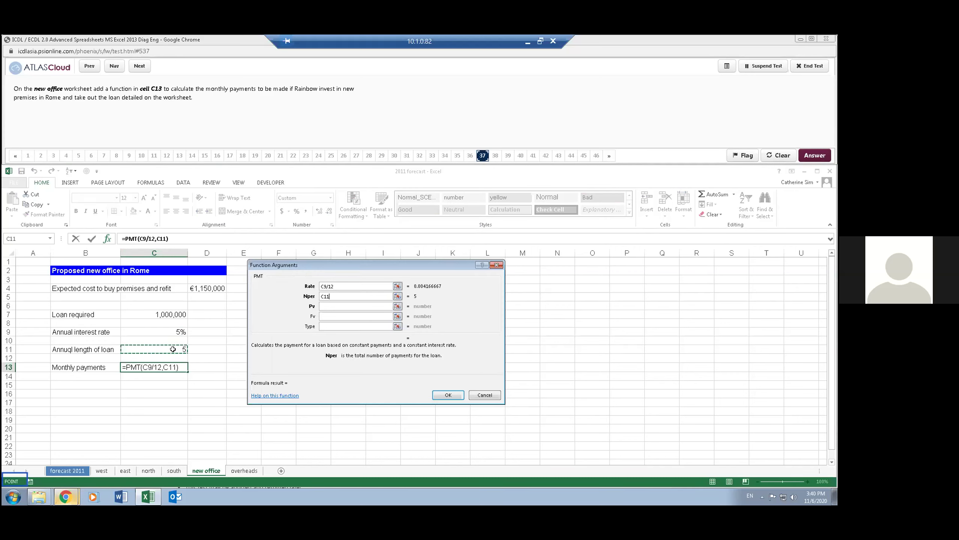
pyautogui.write('*12')
pyautogui.press('Tab')
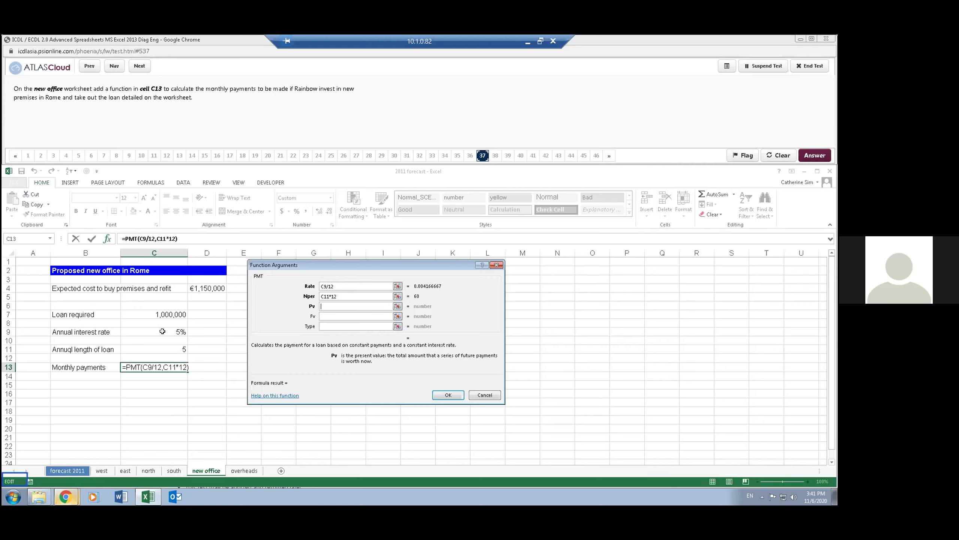
# - Set Pv to C7 and confirm, so C13 shows -€18,871.23
pyautogui.click(162, 311)
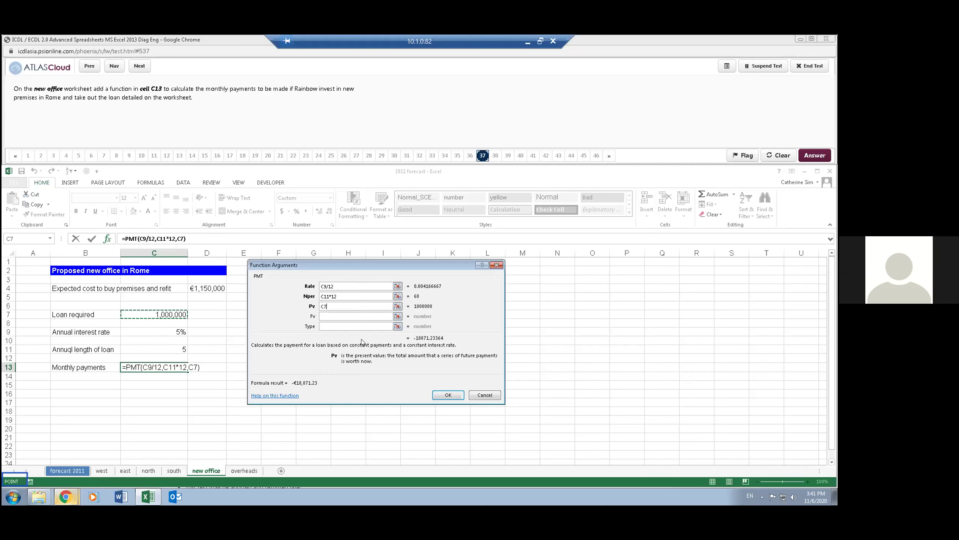
pyautogui.press('Left')
pyautogui.press('Left')
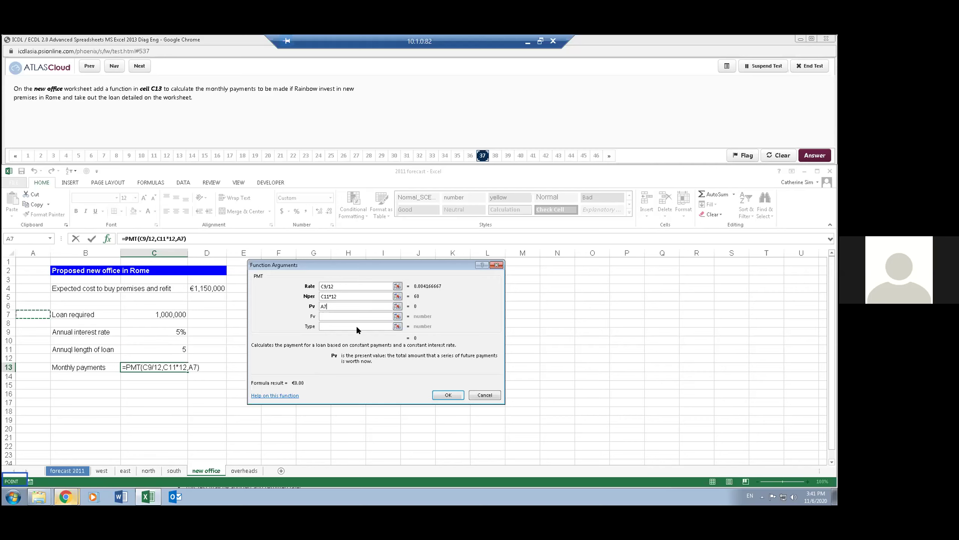
pyautogui.click(131, 314)
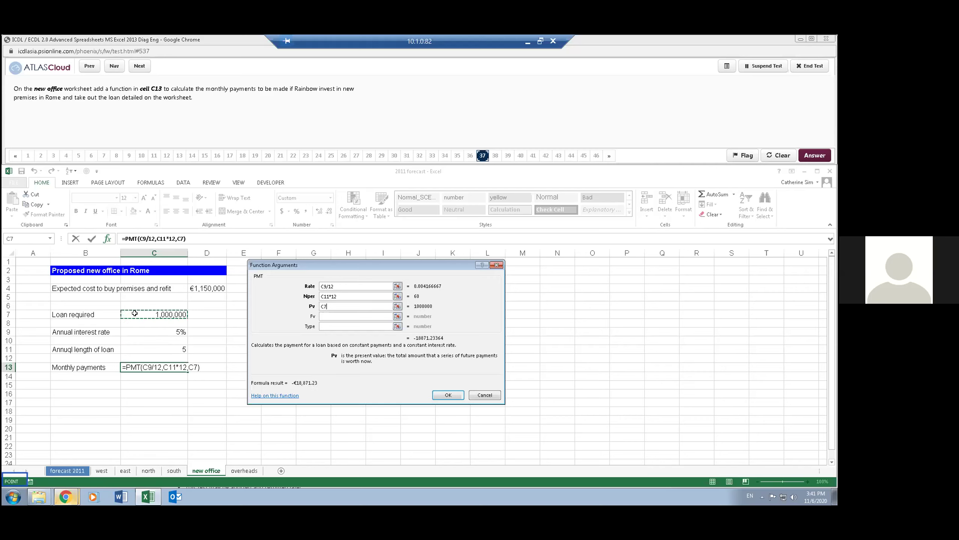
pyautogui.press('F2')
pyautogui.write('-')
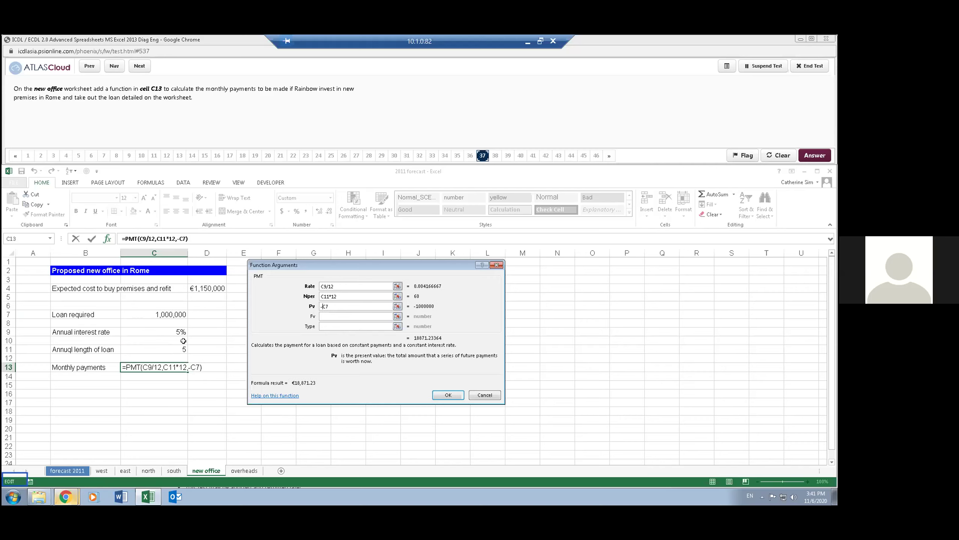
pyautogui.press('BackSpace')
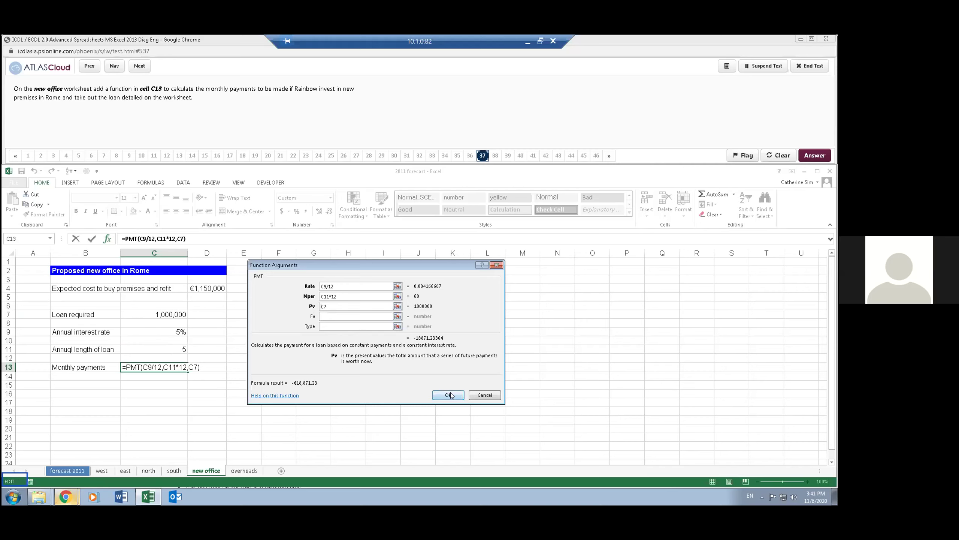
pyautogui.click(449, 395)
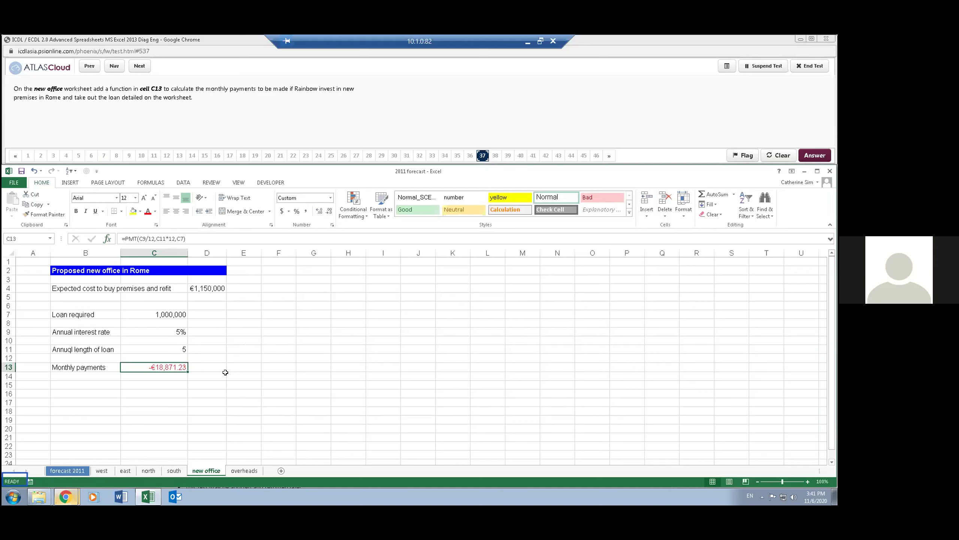
pyautogui.click(313, 95)
# - Move to question 38, inspect the existing formula in overheads cell D8, and clear it
pyautogui.click(138, 70)
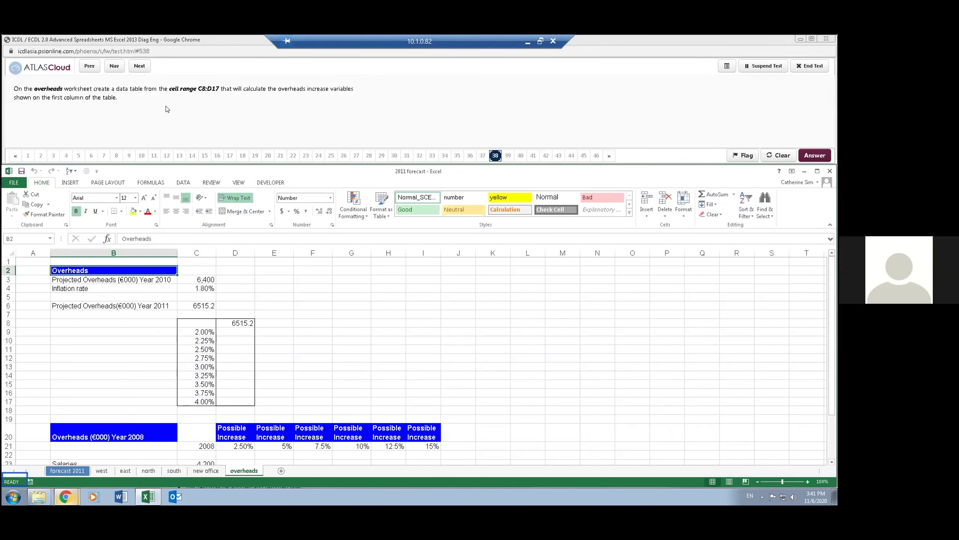
pyautogui.click(284, 341)
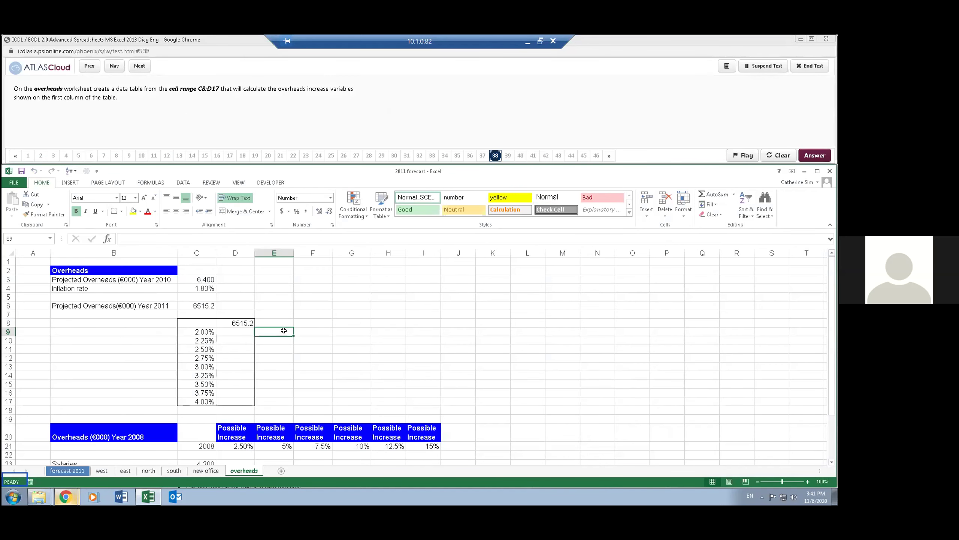
pyautogui.click(235, 321)
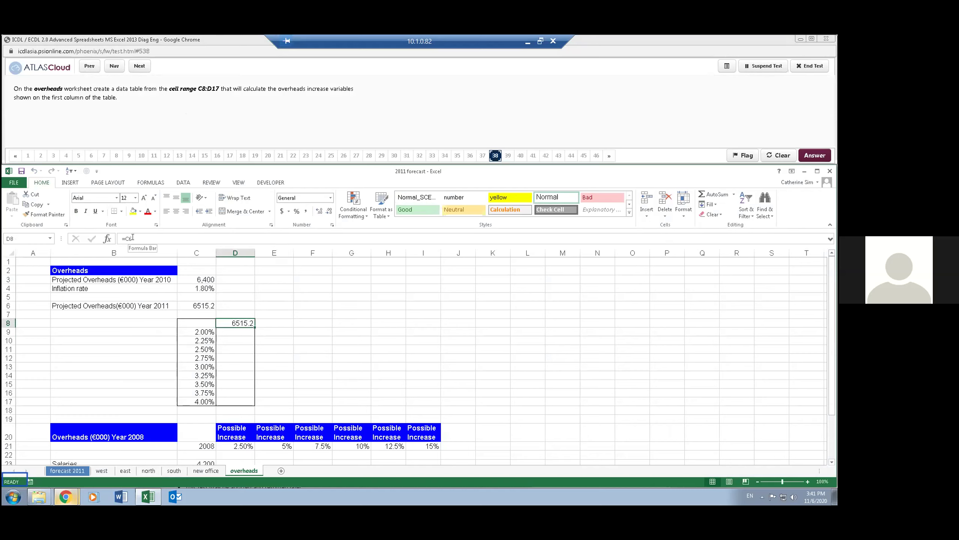
pyautogui.click(265, 331)
pyautogui.click(241, 333)
pyautogui.click(241, 321)
pyautogui.press('Delete')
pyautogui.click(269, 338)
pyautogui.click(218, 333)
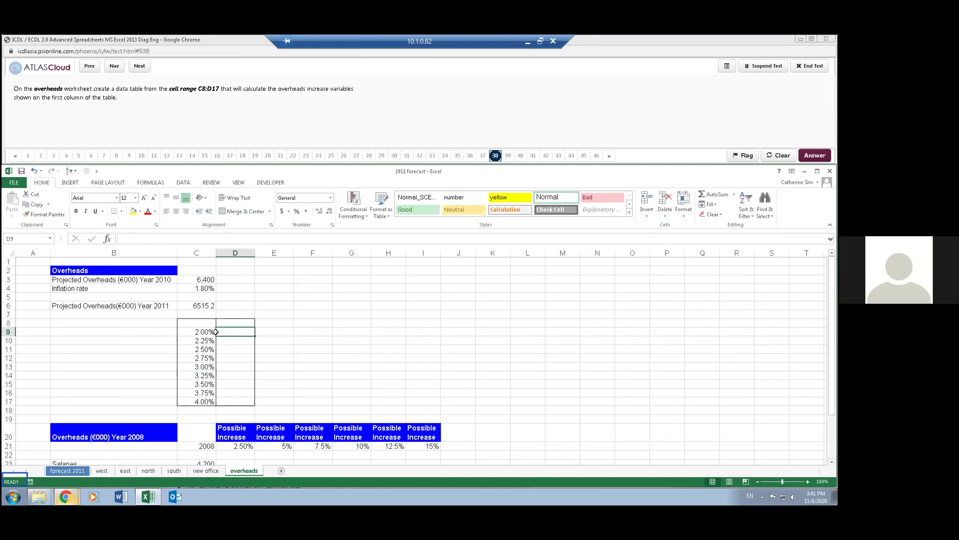
pyautogui.click(231, 322)
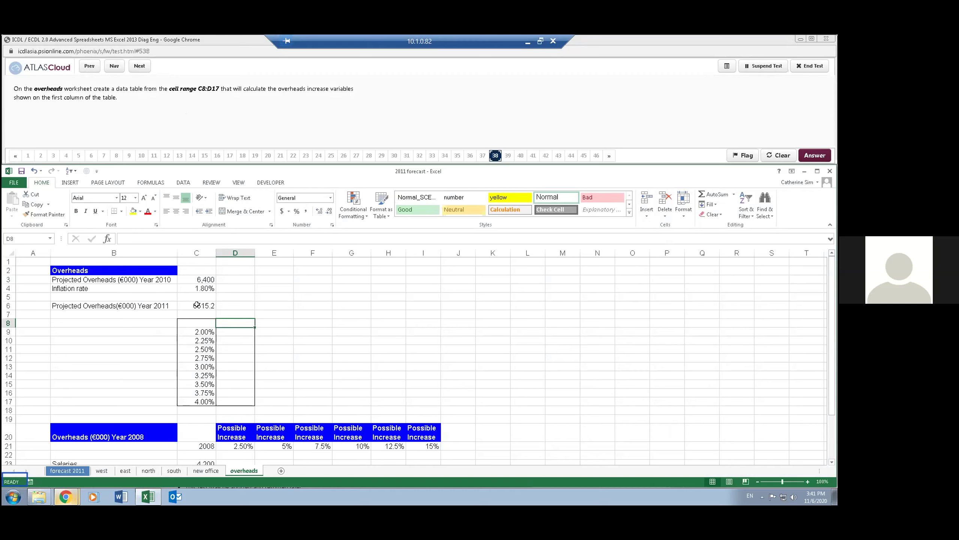
# - Enter =C6 in D8 so it shows the projected 2011 overheads of 6515.2
pyautogui.click(196, 305)
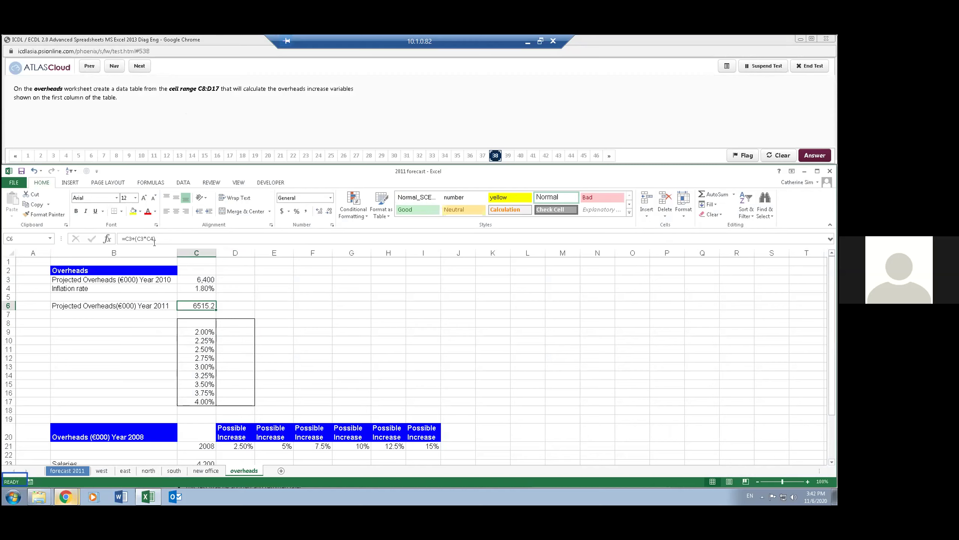
pyautogui.click(232, 324)
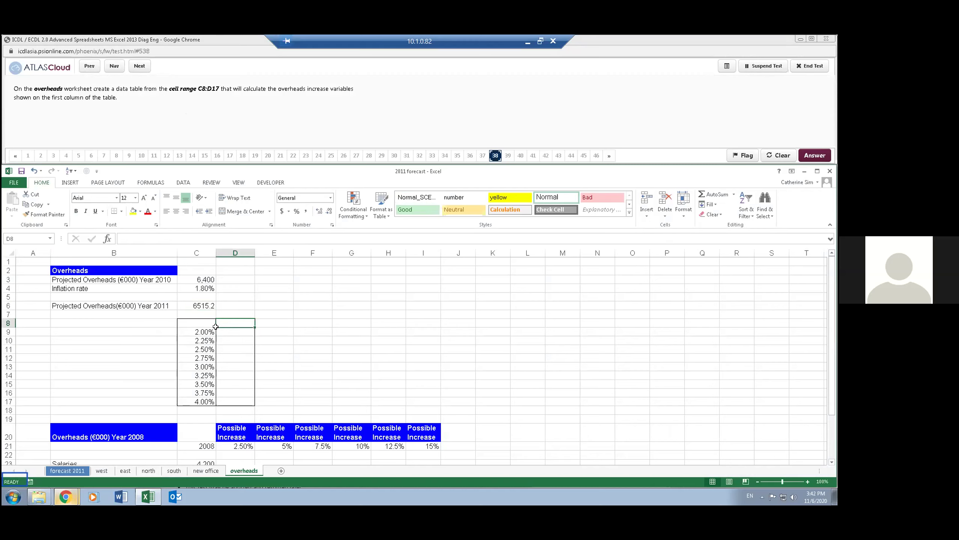
pyautogui.click(234, 364)
pyautogui.click(228, 323)
pyautogui.write('=')
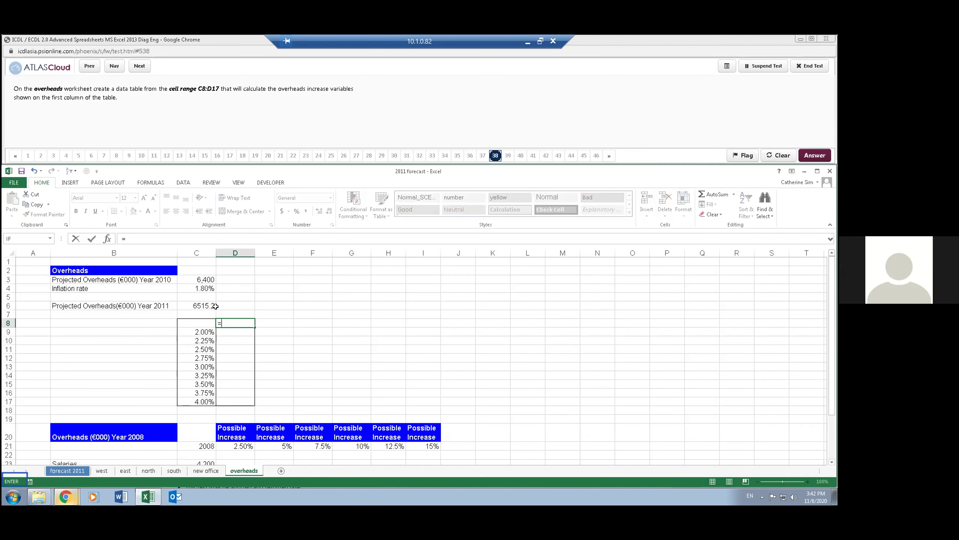
pyautogui.click(203, 305)
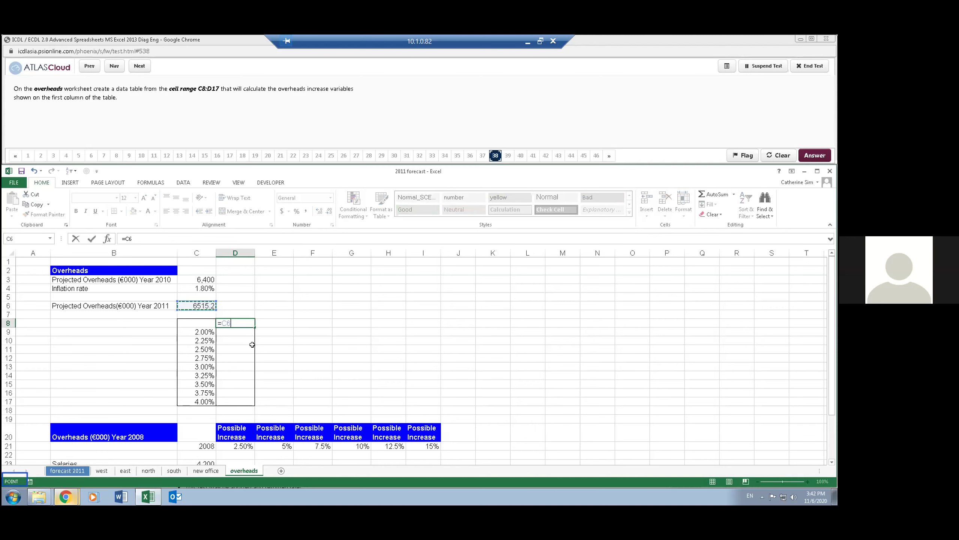
pyautogui.press('Return')
# - Select C8:D17 and choose What-If Analysis > Data Table
pyautogui.click(201, 320)
pyautogui.moveTo(200, 320); pyautogui.dragTo(229, 401)
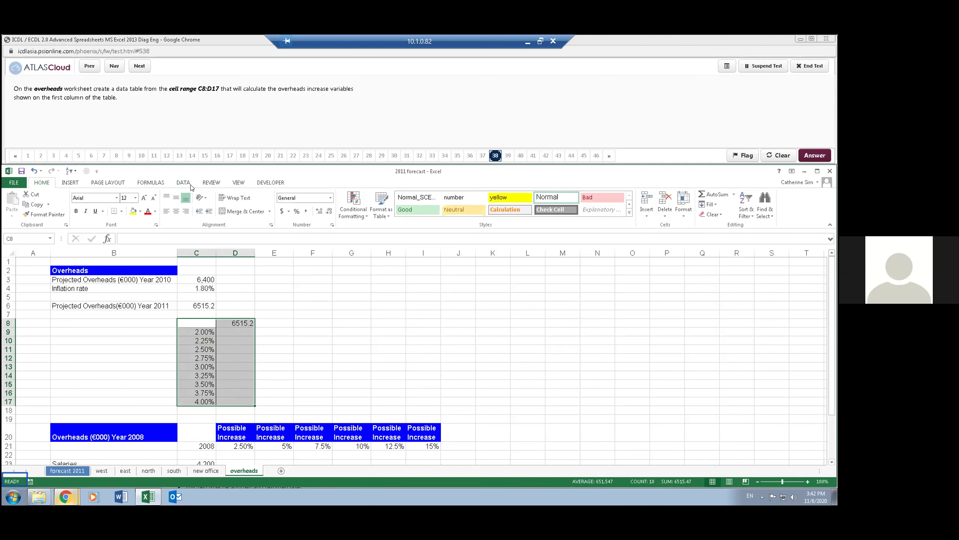
pyautogui.click(183, 182)
pyautogui.click(417, 214)
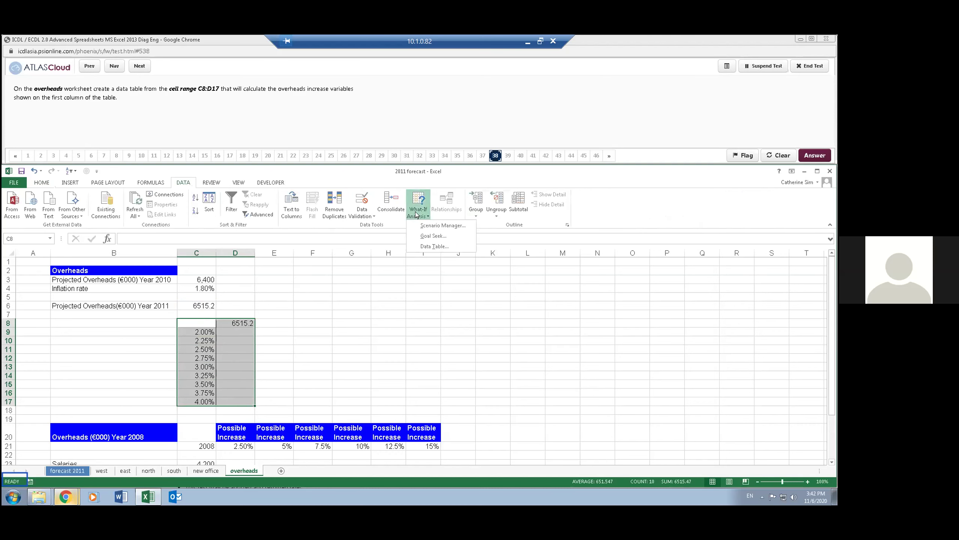
pyautogui.click(434, 246)
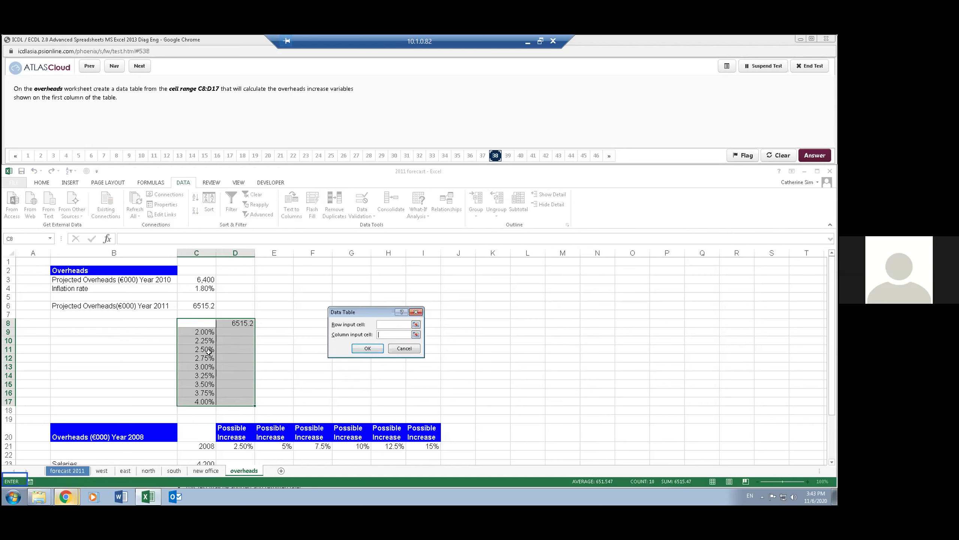
# - Use C4 as the column input cell, filling D9:D17 with results from 6528 to 6656
pyautogui.click(202, 288)
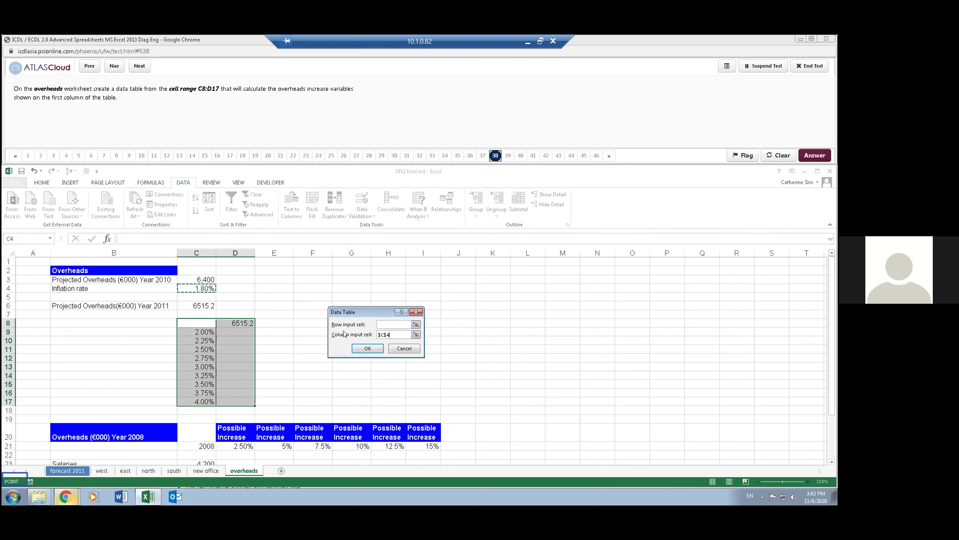
pyautogui.click(369, 349)
pyautogui.click(250, 347)
pyautogui.click(244, 329)
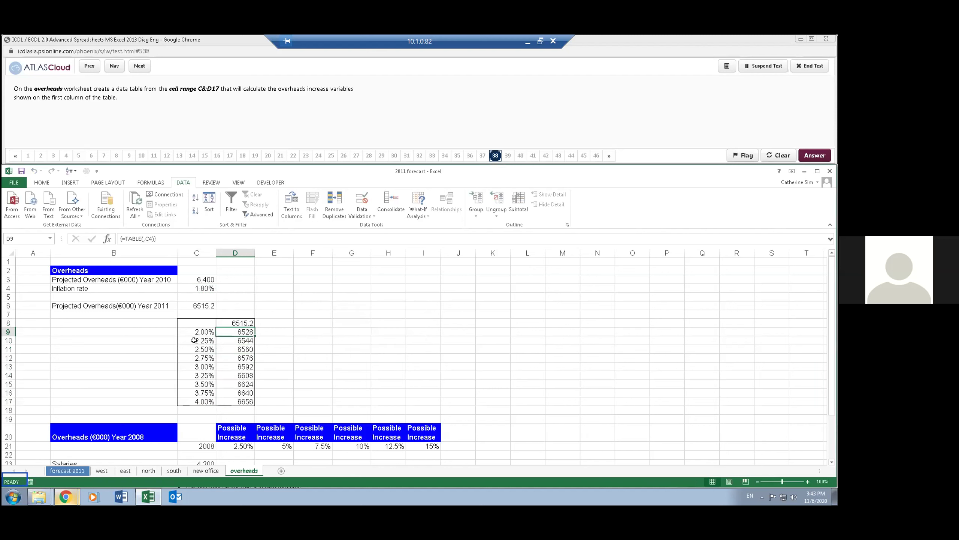
# - Check the D8 linking formula and confirm C6's 2011 projected overheads formula showing 6515.2
pyautogui.click(223, 344)
pyautogui.click(235, 322)
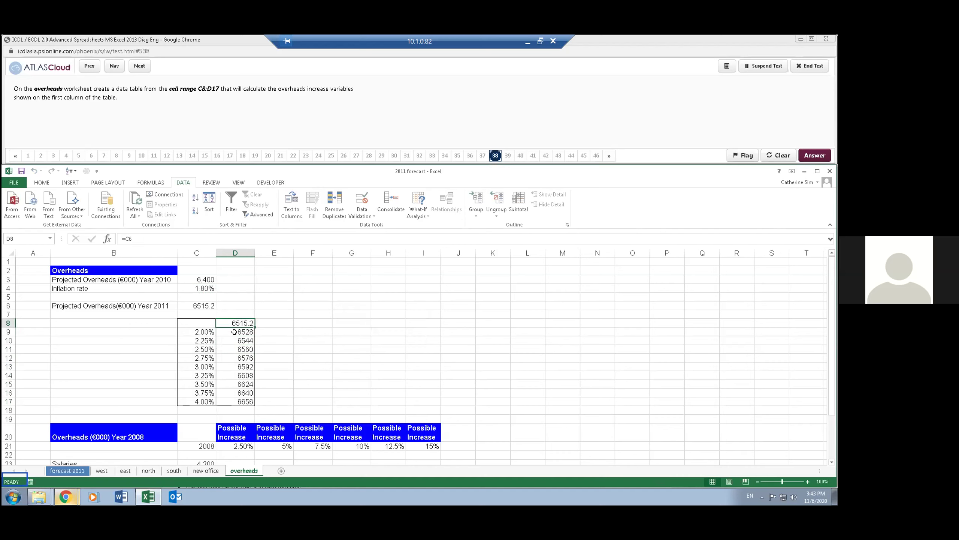
pyautogui.doubleClick(202, 306)
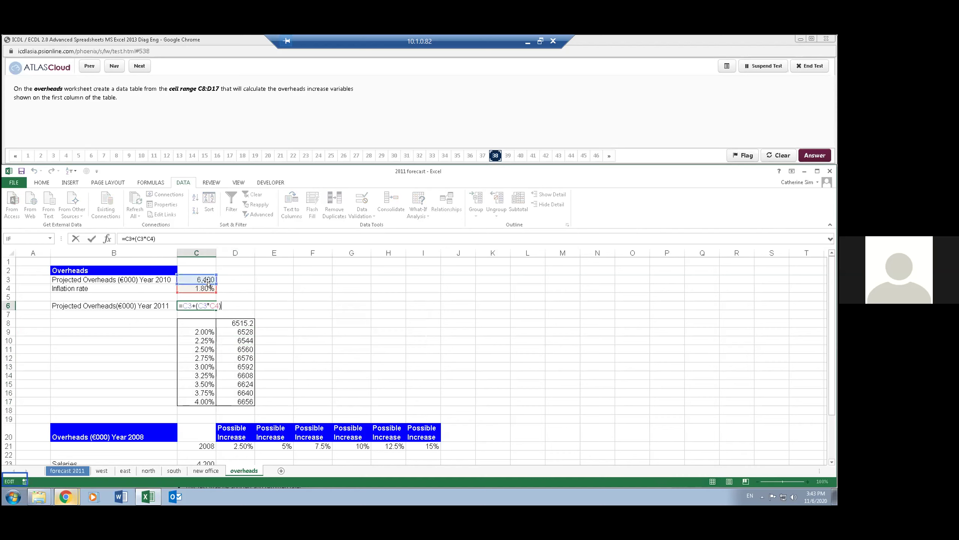
pyautogui.press('Return')
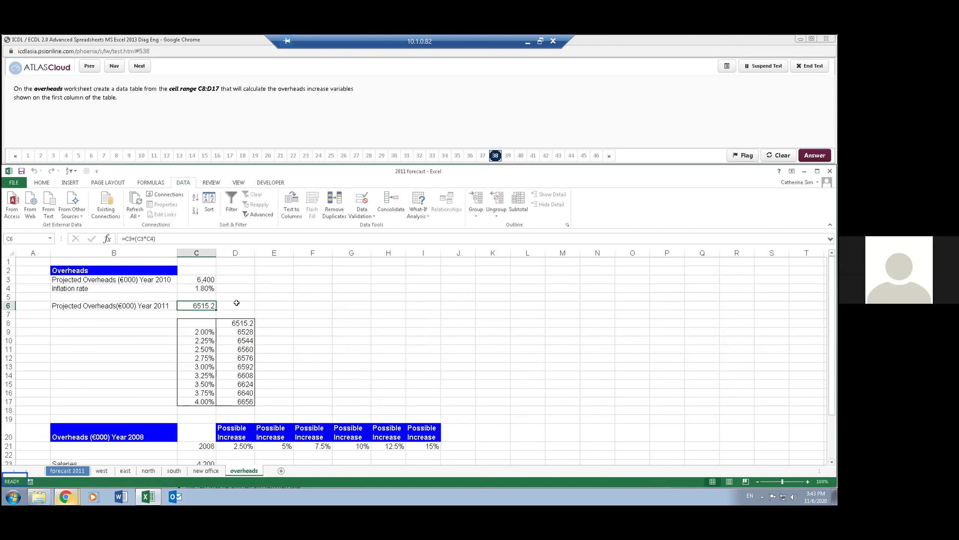
pyautogui.click(236, 304)
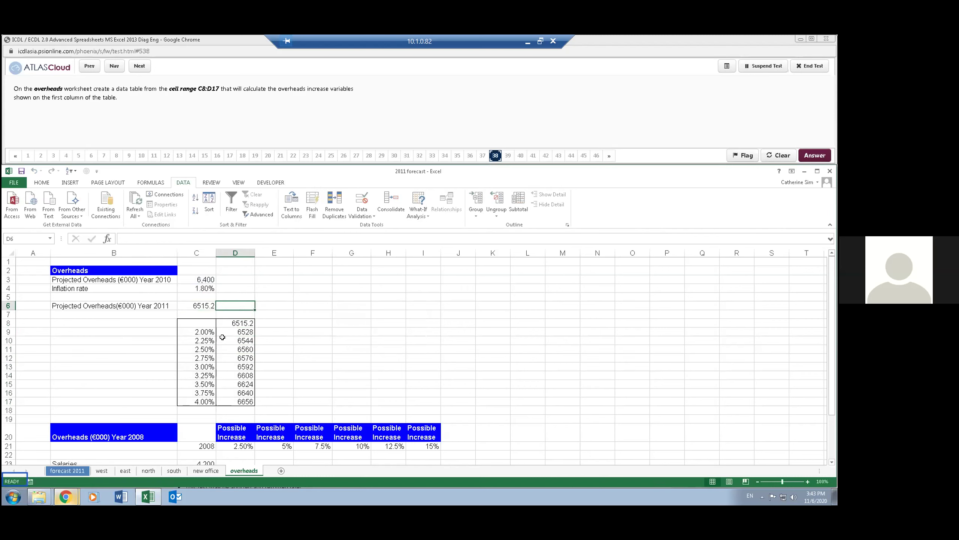
# - Check the inflation rate in C4 and the data table's D9 formula and 2% input
pyautogui.click(212, 289)
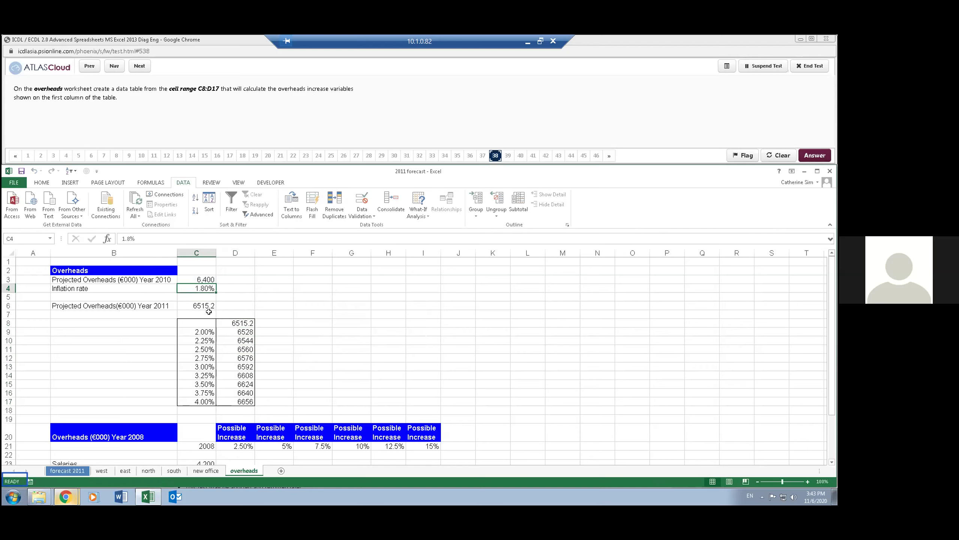
pyautogui.click(247, 342)
pyautogui.click(229, 331)
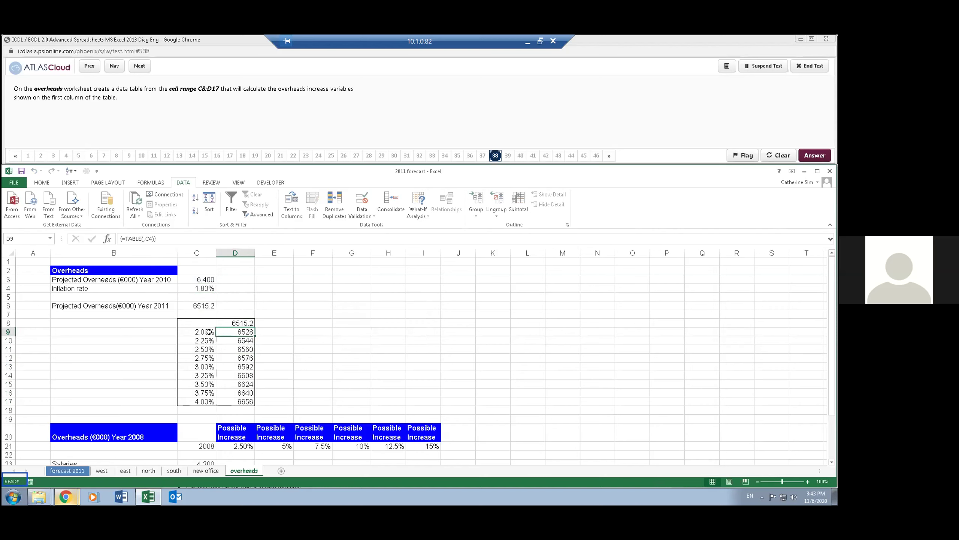
pyautogui.click(209, 332)
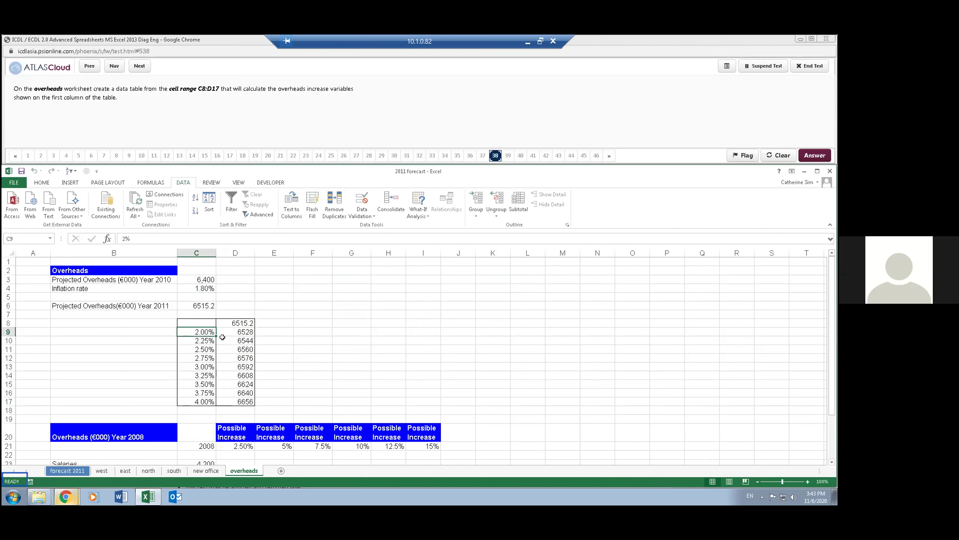
pyautogui.click(298, 319)
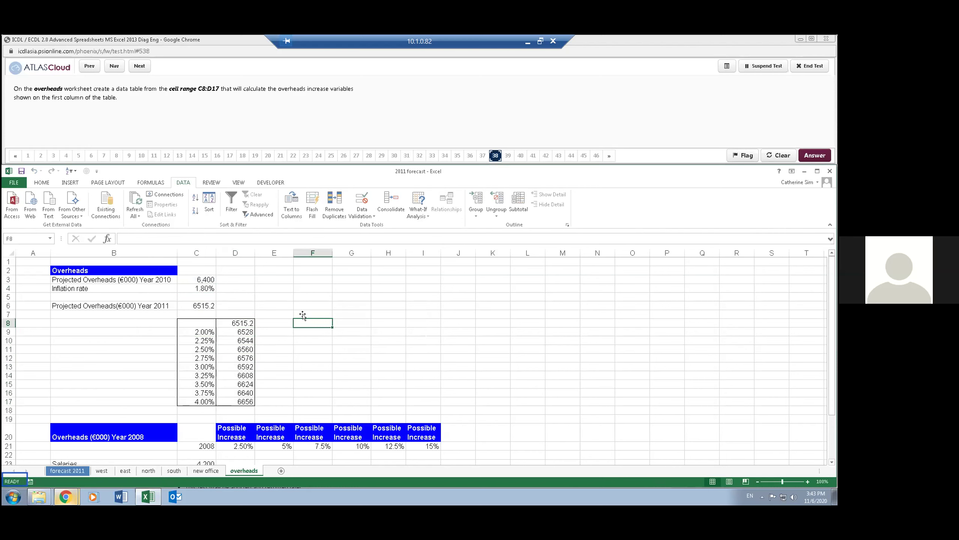
# - Review the 2.50% increase in D21 and row 23's salary cells, then advance to question 39
pyautogui.scroll(-1, 269, 421)
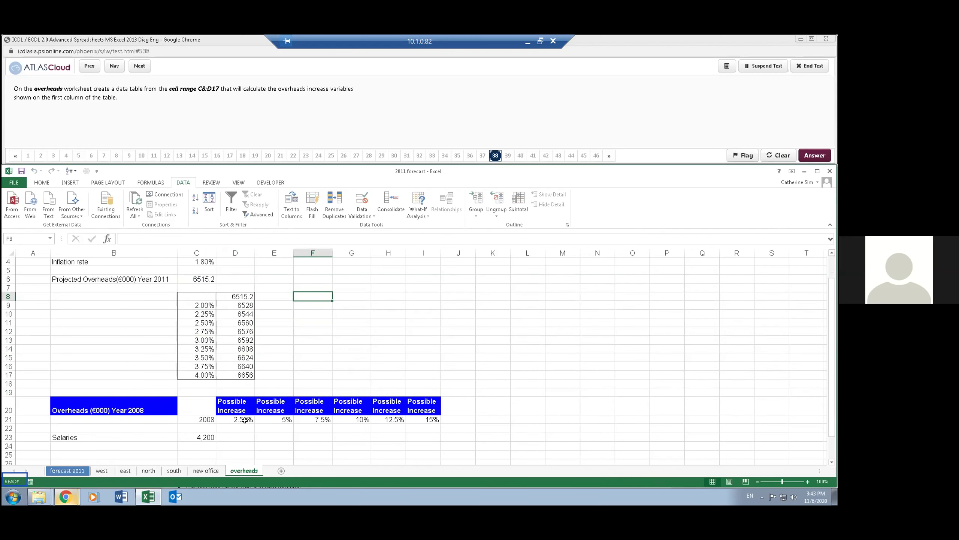
pyautogui.click(245, 420)
pyautogui.moveTo(233, 434); pyautogui.dragTo(417, 438)
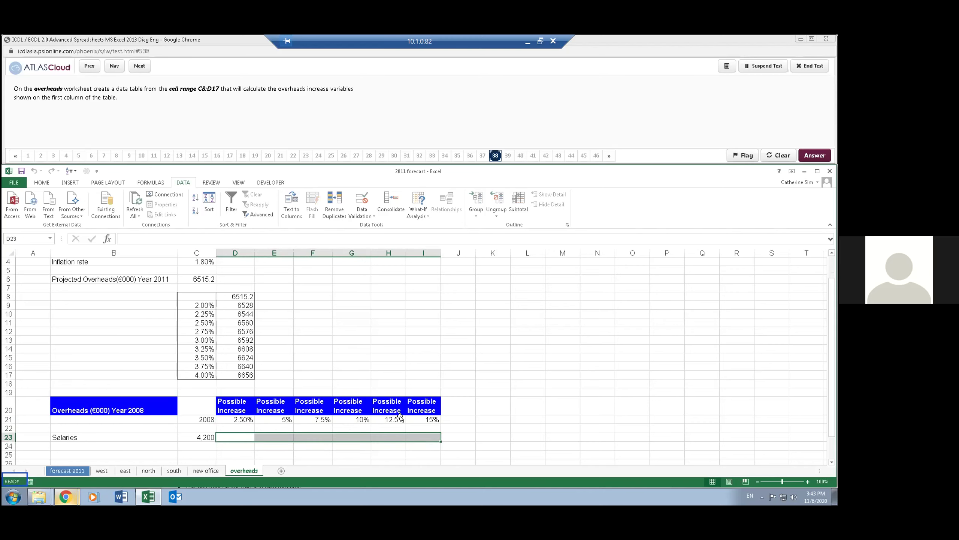
pyautogui.click(352, 340)
pyautogui.click(137, 67)
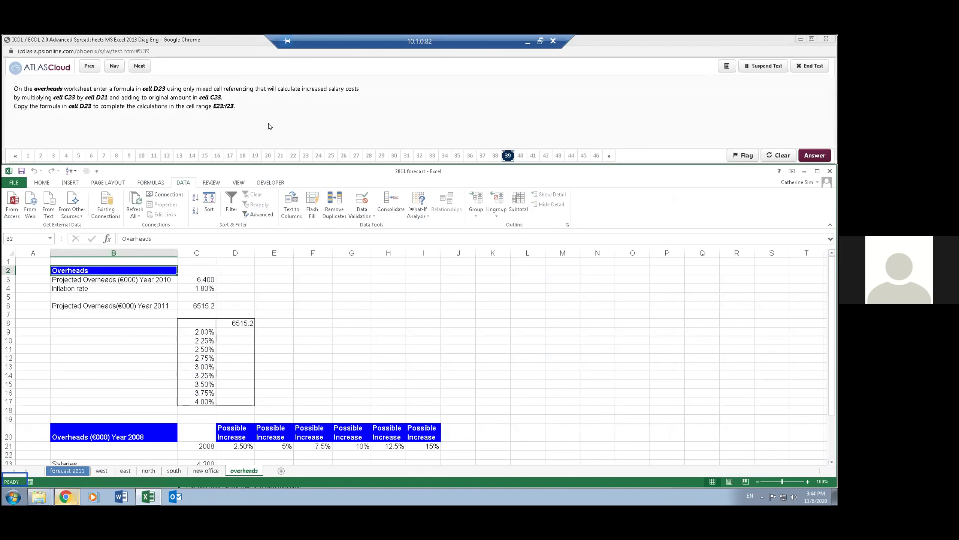
# - Enter =(C23*D21)+C23 in D23 to return the increased salary of 4305
pyautogui.doubleClick(305, 167)
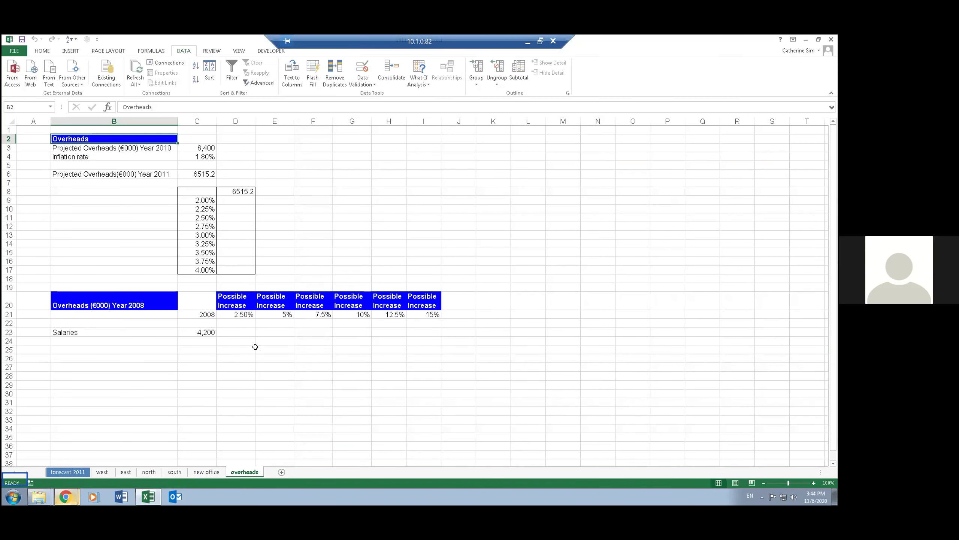
pyautogui.doubleClick(624, 45)
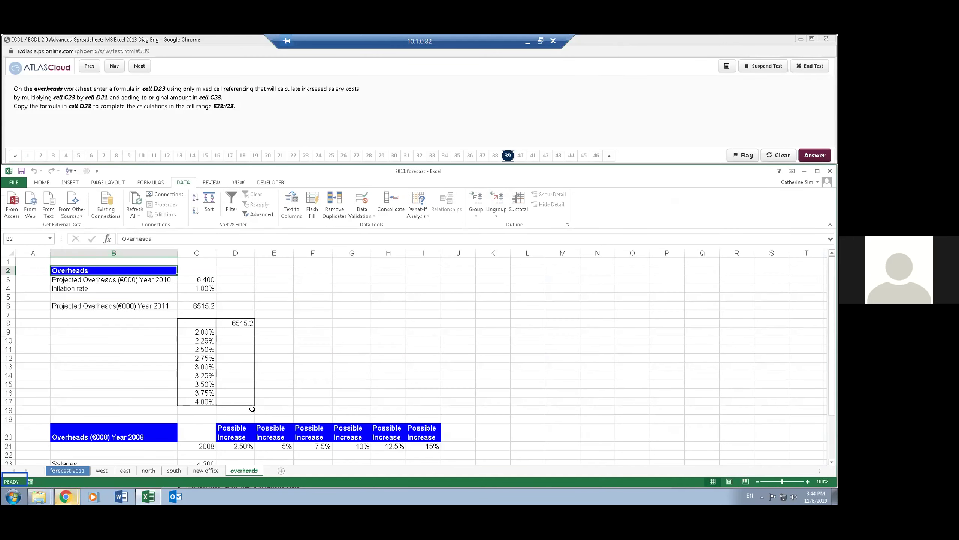
pyautogui.scroll(-3, 243, 445)
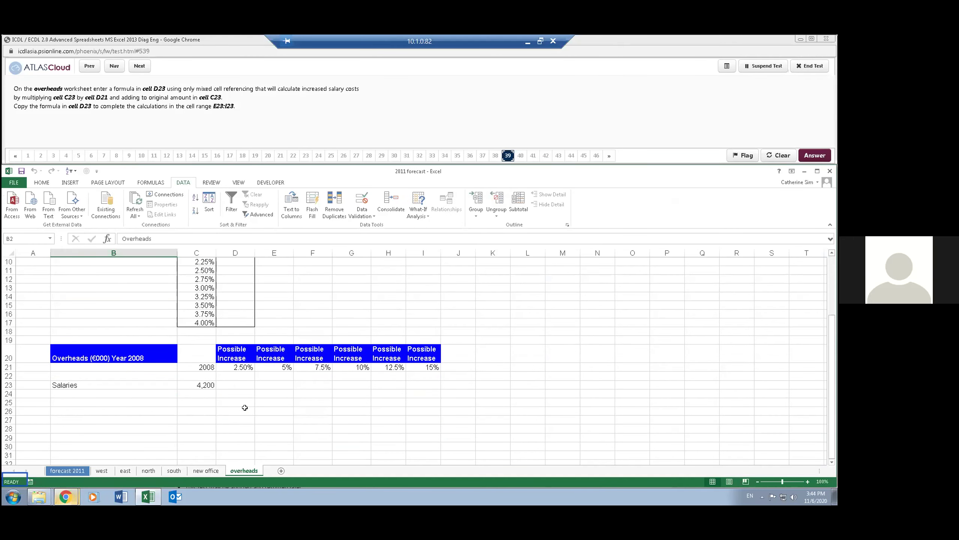
pyautogui.click(245, 409)
pyautogui.click(243, 381)
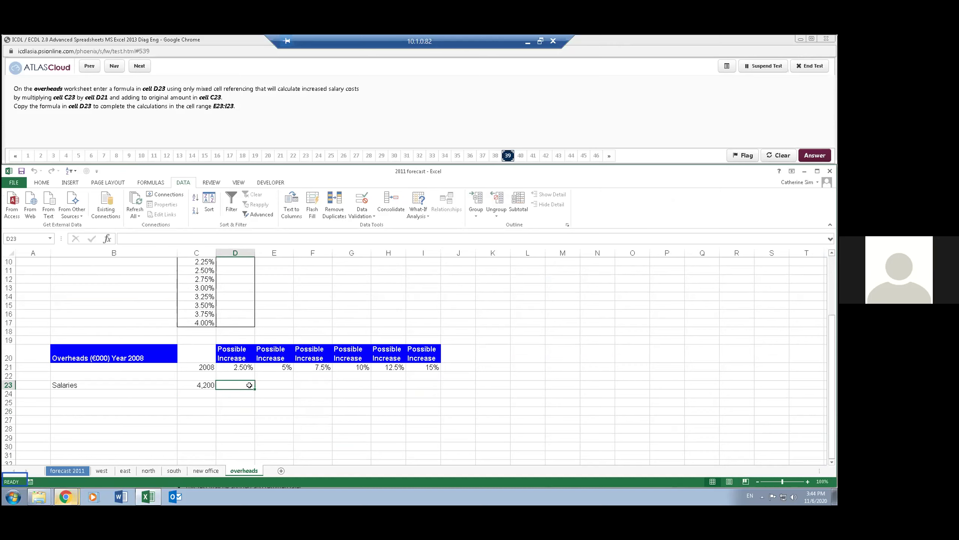
pyautogui.write('=')
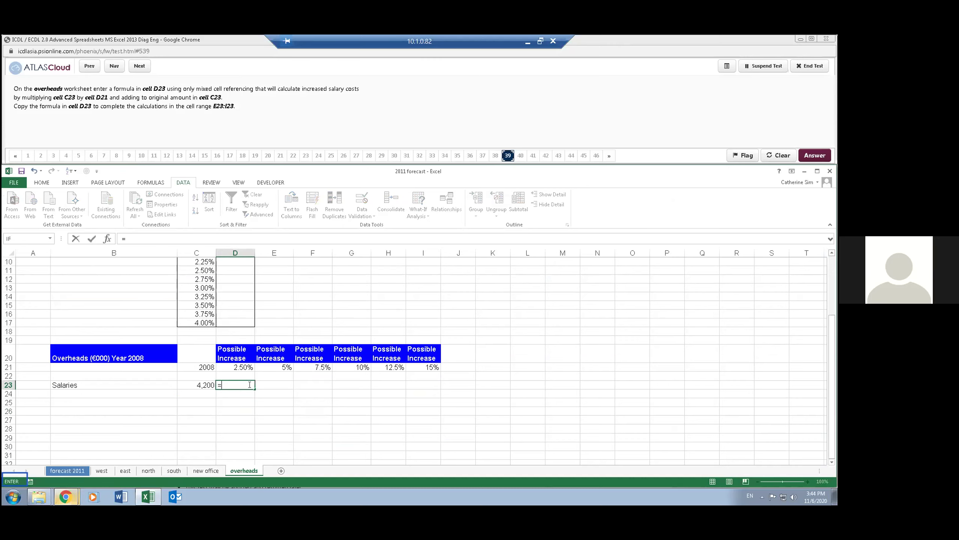
pyautogui.write('c')
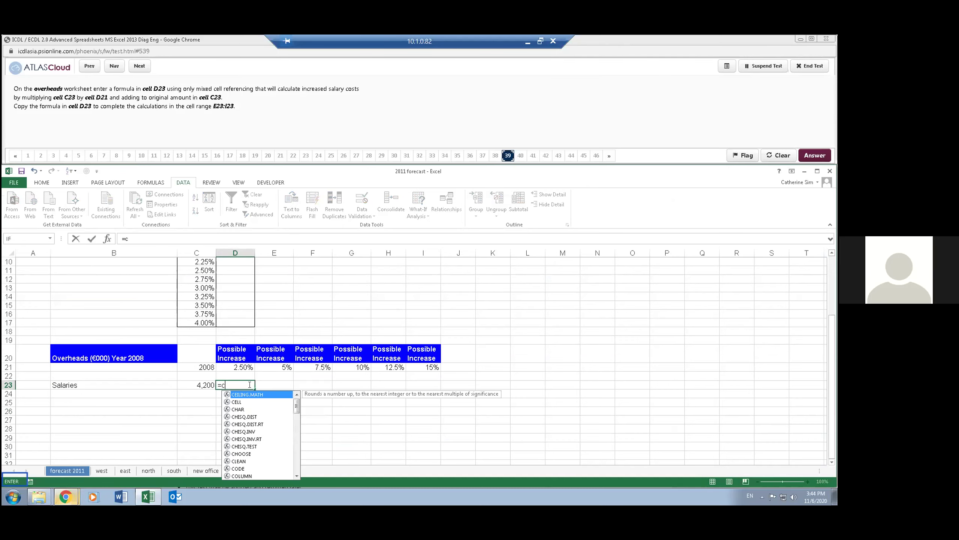
pyautogui.write('23*d21')
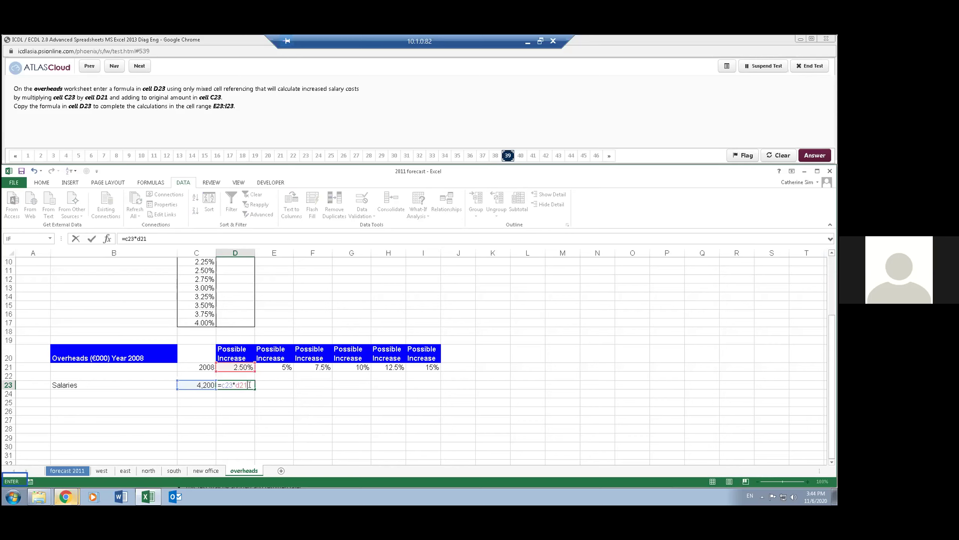
pyautogui.write('+c23')
pyautogui.click(146, 238)
pyautogui.write(')')
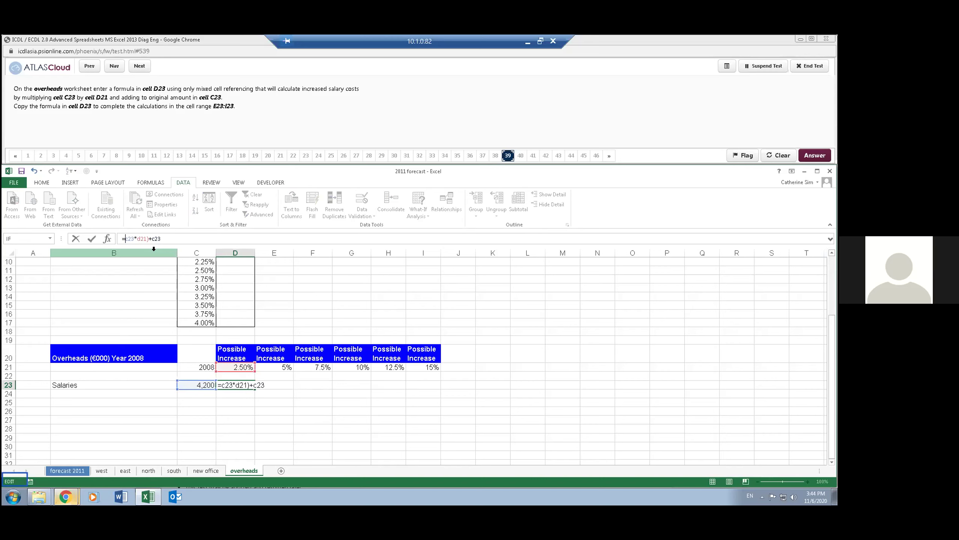
pyautogui.write('(')
pyautogui.press('Return')
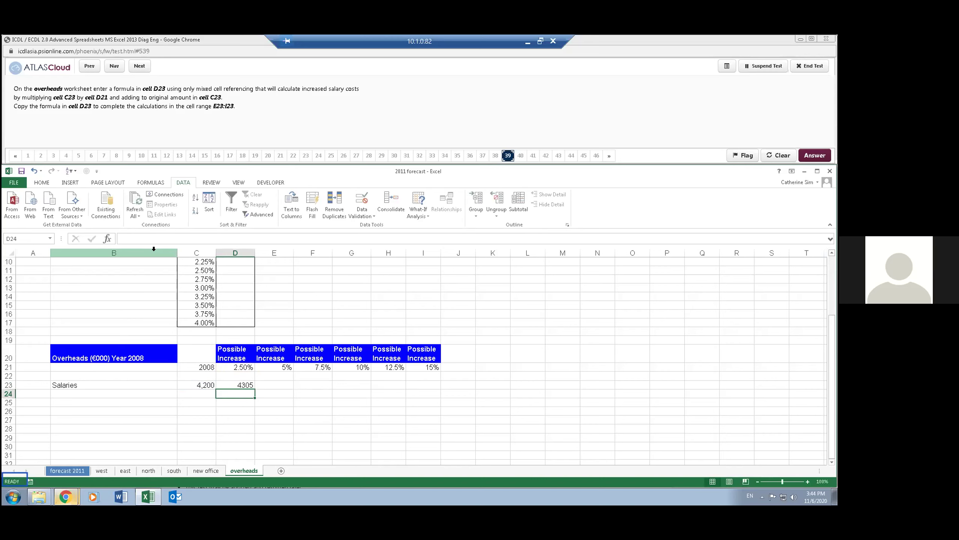
# - Review D23's salary formula and leave it unchanged
pyautogui.press('Up')
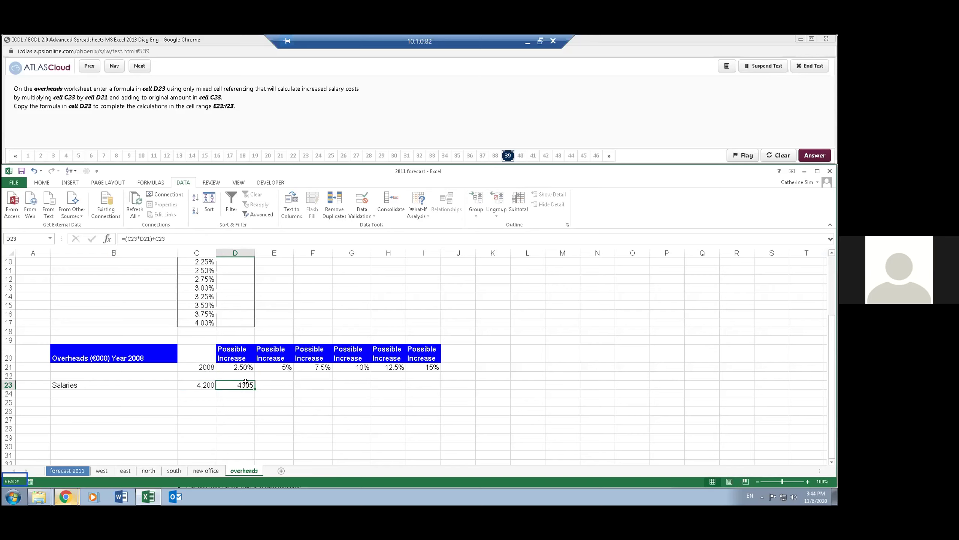
pyautogui.doubleClick(247, 383)
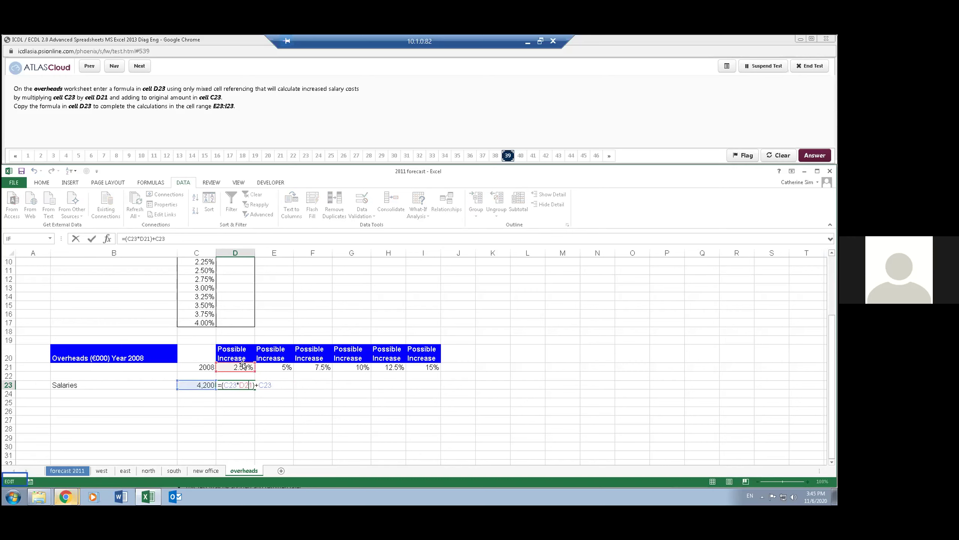
pyautogui.press('Escape')
pyautogui.click(257, 409)
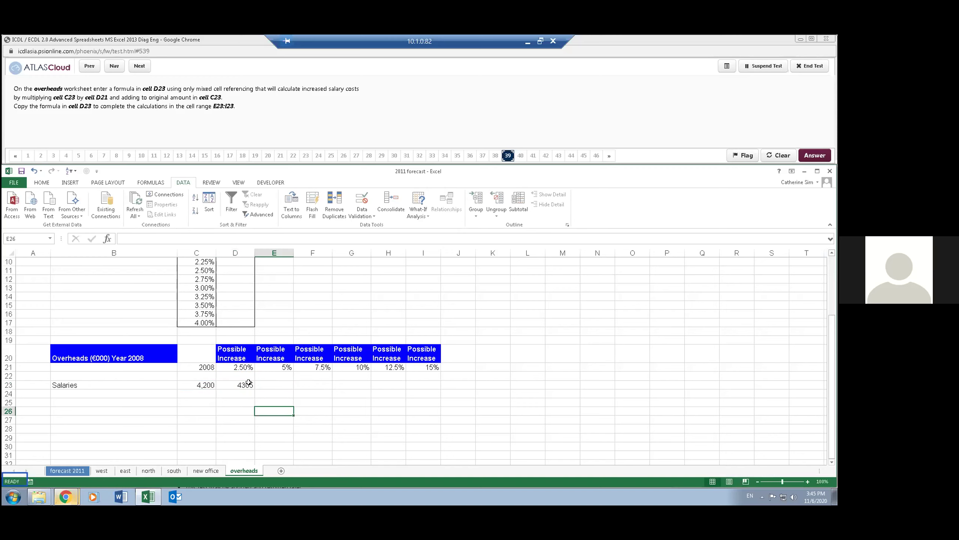
# - Copy D23's salary formula into E23 and inspect the copied formula
pyautogui.click(250, 386)
pyautogui.moveTo(260, 388); pyautogui.dragTo(293, 388)
pyautogui.click(288, 411)
pyautogui.doubleClick(281, 385)
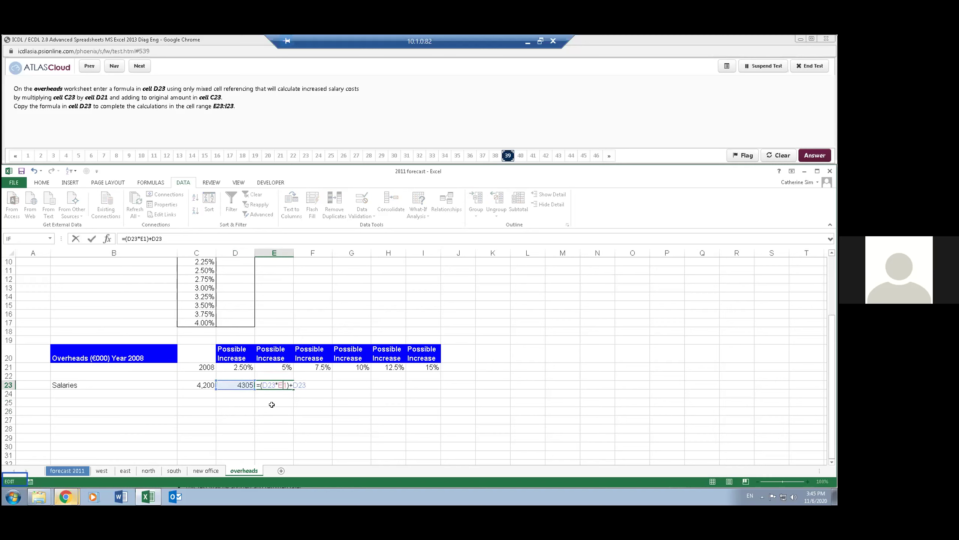
pyautogui.hotkey('ctrl', 'Return')
# - Delete E23's incorrect result and reopen D23's formula for editing
pyautogui.press('Delete')
pyautogui.press('Left')
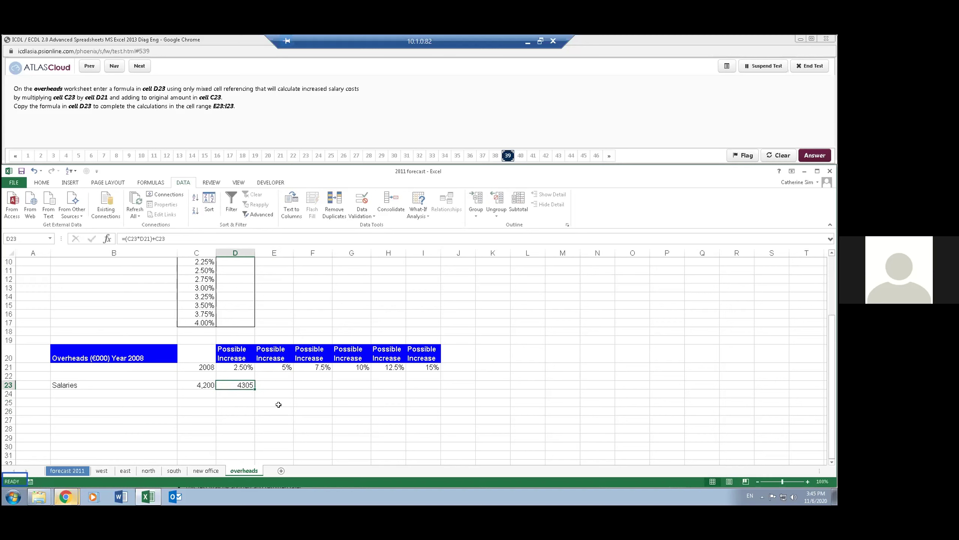
pyautogui.click(132, 237)
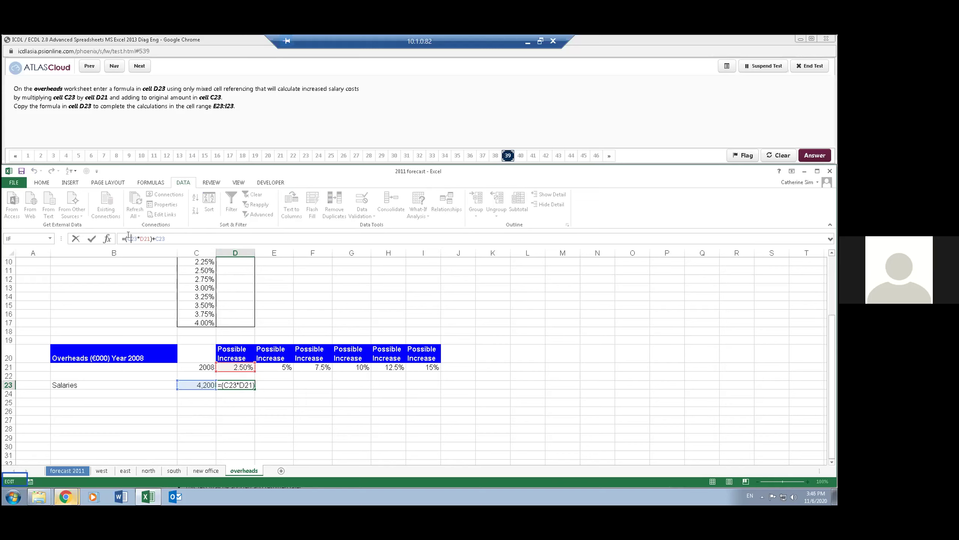
# - Add $ signs so D23 reads =($C23*D$21)+$C23
pyautogui.press('Left')
pyautogui.write('$')
pyautogui.press('Right')
pyautogui.press('Right')
pyautogui.press('Right')
pyautogui.write('$')
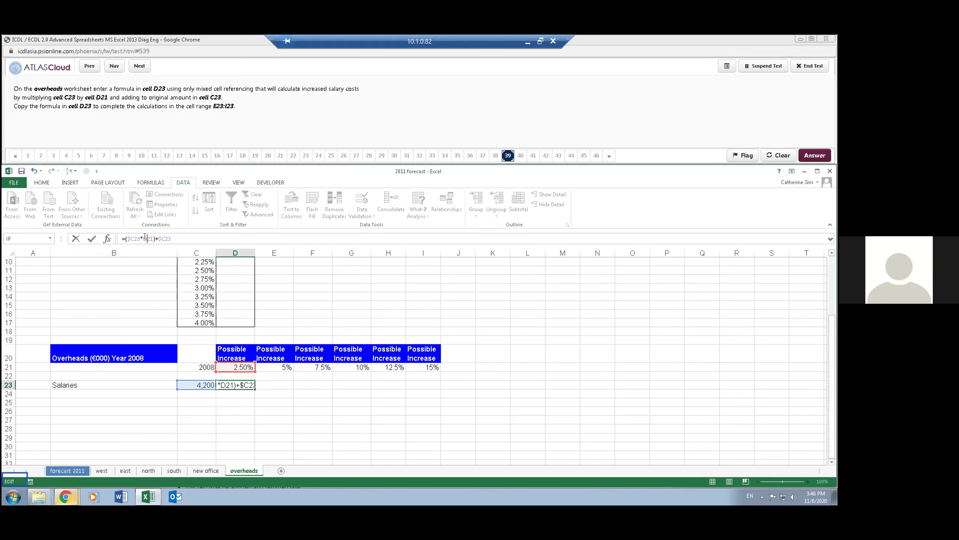
pyautogui.write('$')
pyautogui.press('Return')
# - Fill D23's mixed-reference salary formula across E23:I23
pyautogui.click(237, 383)
pyautogui.moveTo(272, 386); pyautogui.dragTo(436, 386)
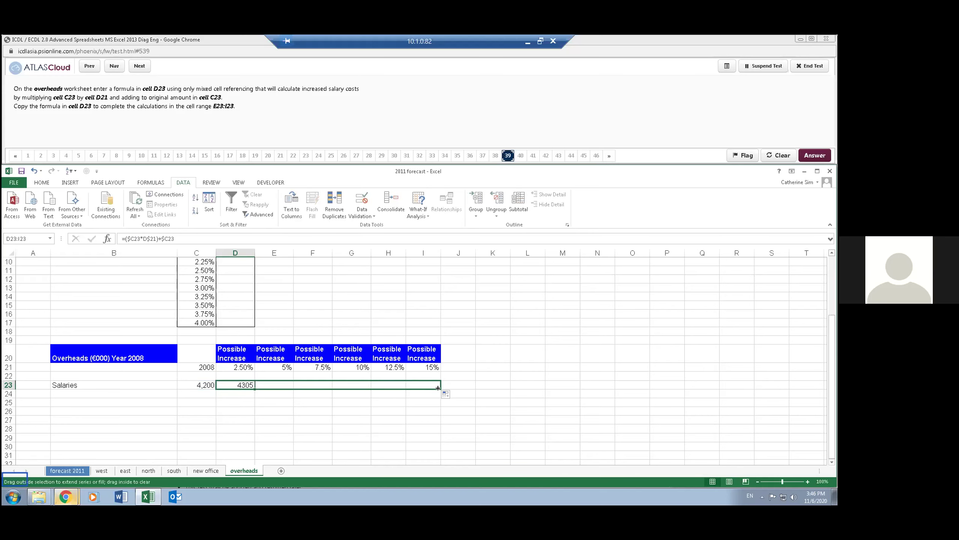
pyautogui.click(289, 418)
# - Verify the copied formulas in E23, F23 and G23, then advance to the next question
pyautogui.click(284, 383)
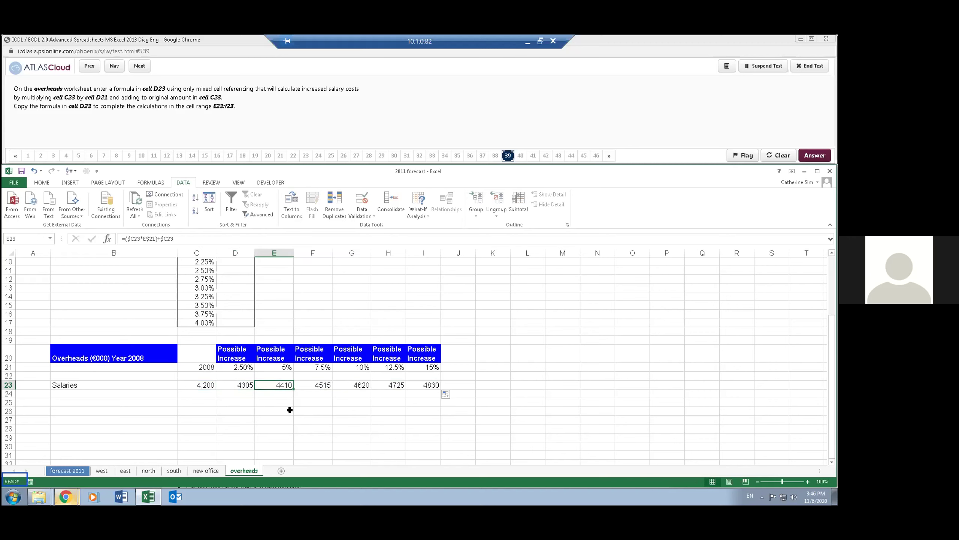
pyautogui.press('F2')
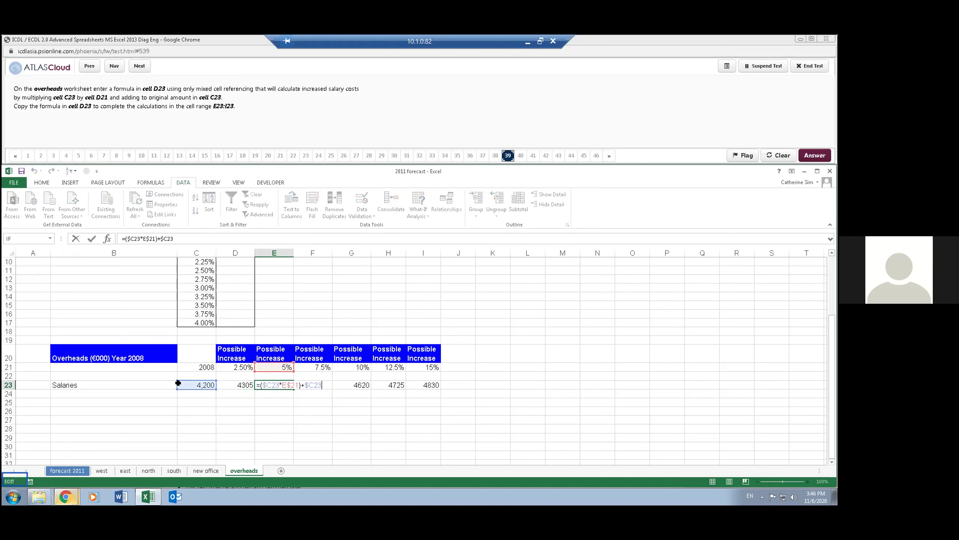
pyautogui.press('Escape')
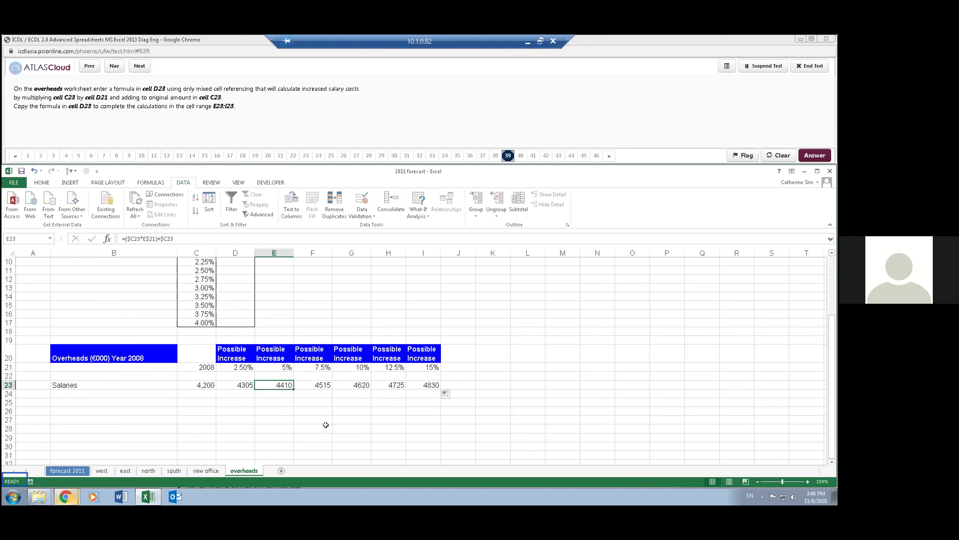
pyautogui.press('Right')
pyautogui.press('F2')
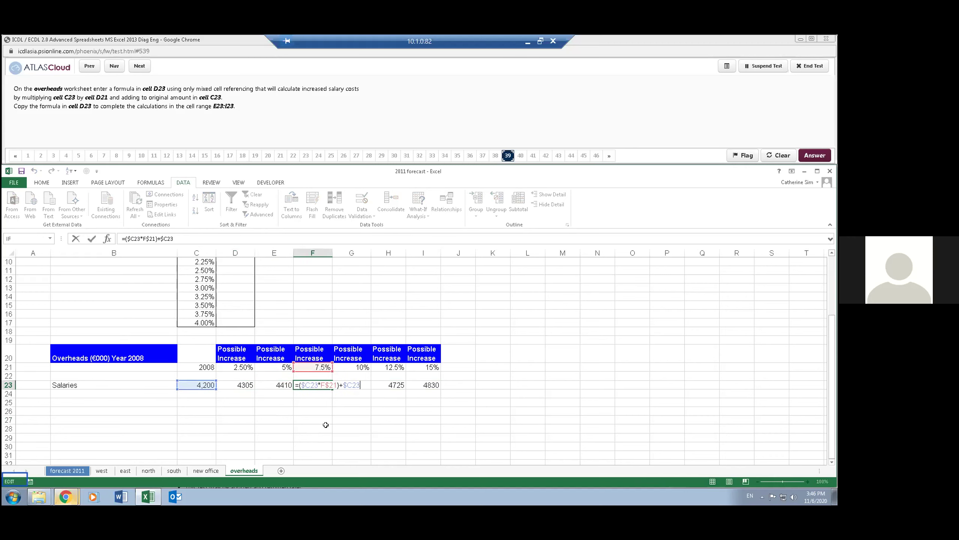
pyautogui.press('Escape')
pyautogui.press('Right')
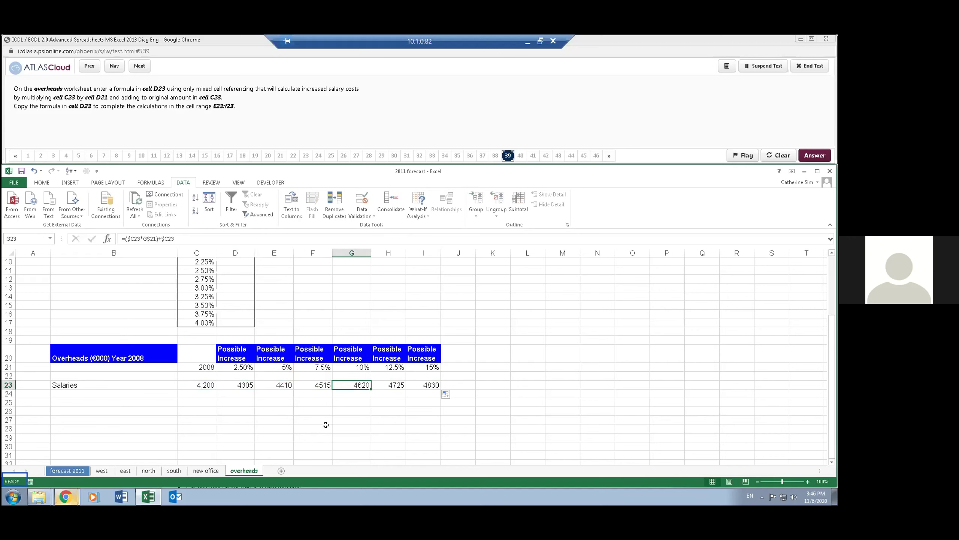
pyautogui.press('F2')
pyautogui.press('Escape')
pyautogui.click(155, 89)
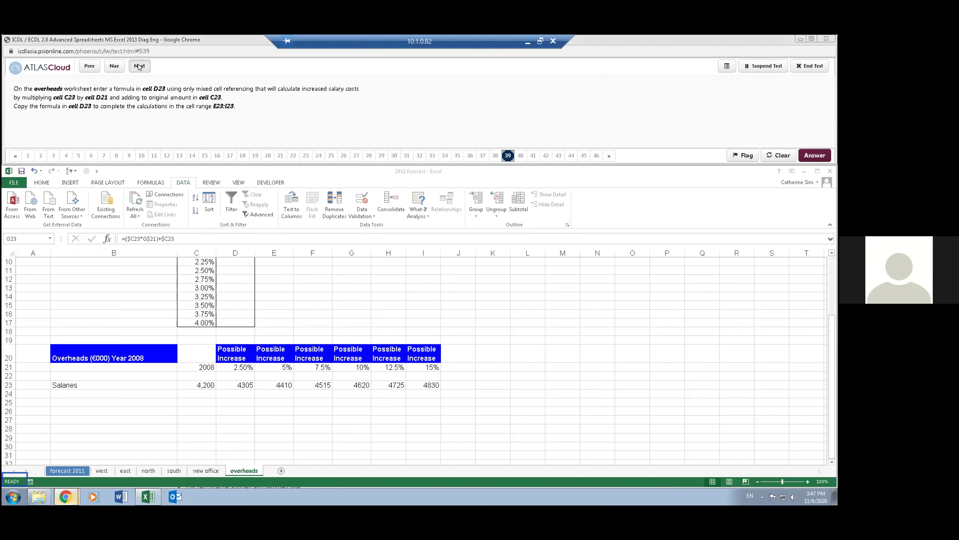
pyautogui.click(139, 66)
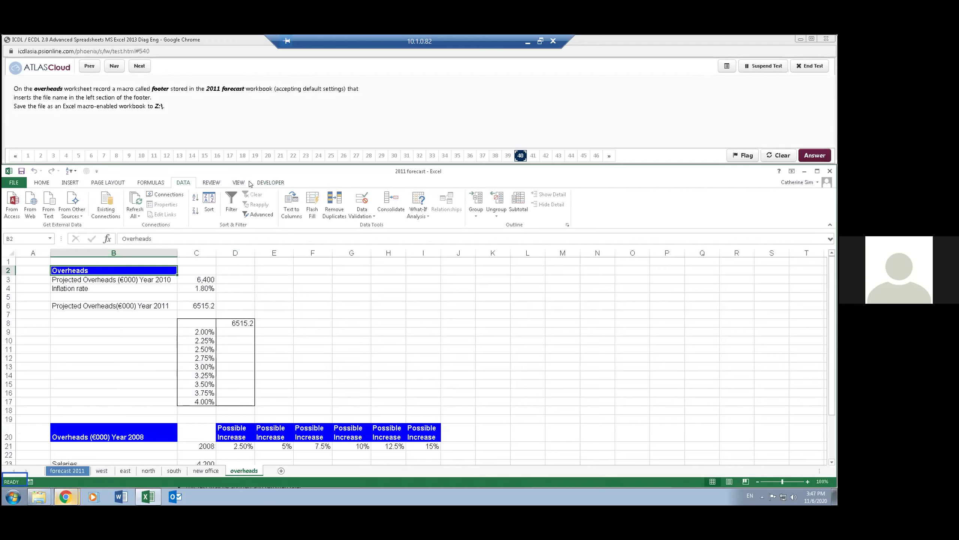
# - Record a new macro named 'footer' stored in This Workbook
pyautogui.click(238, 183)
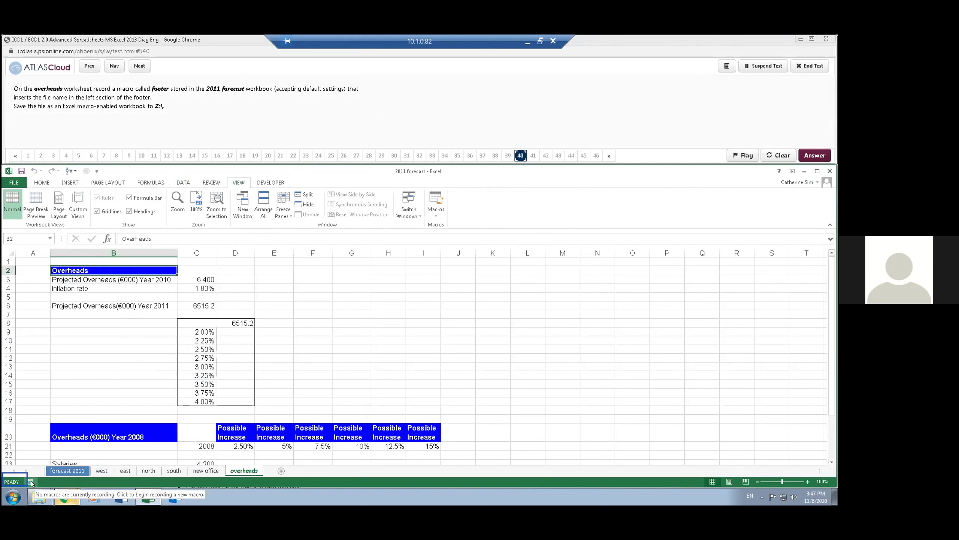
pyautogui.click(438, 214)
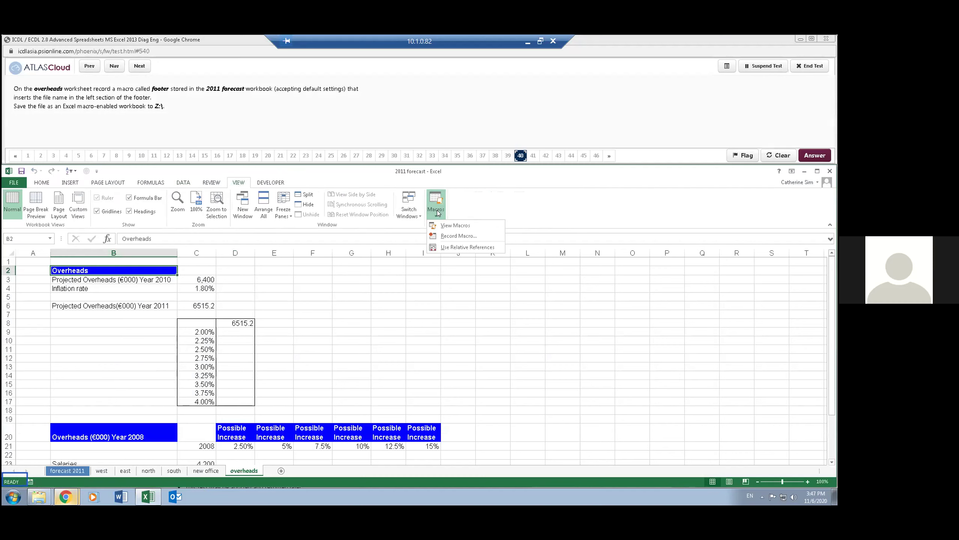
pyautogui.click(463, 235)
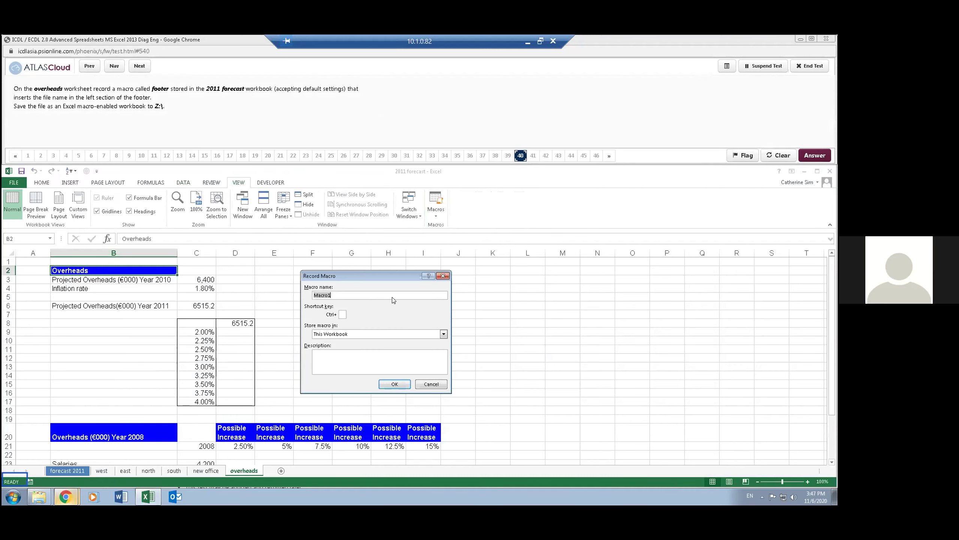
pyautogui.write('footer')
pyautogui.click(393, 384)
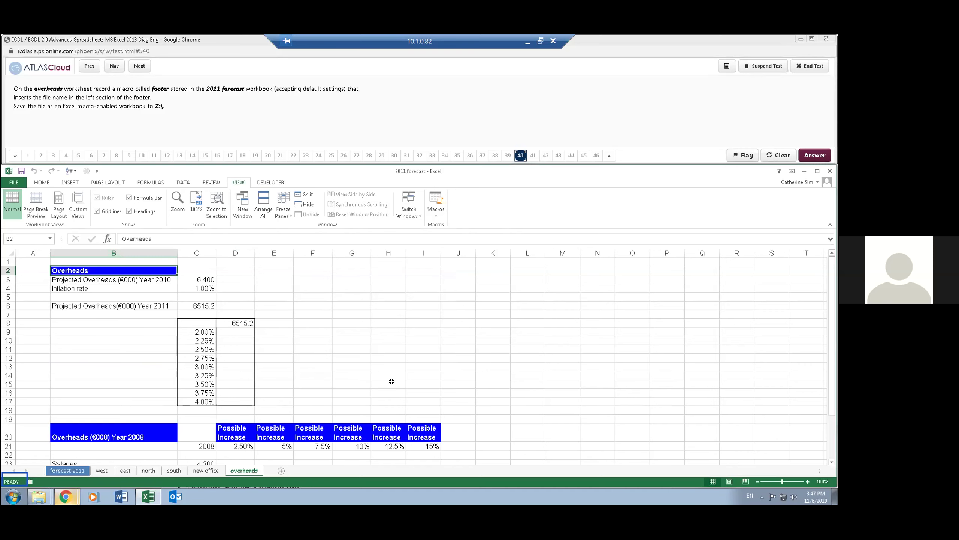
pyautogui.click(39, 497)
pyautogui.click(117, 185)
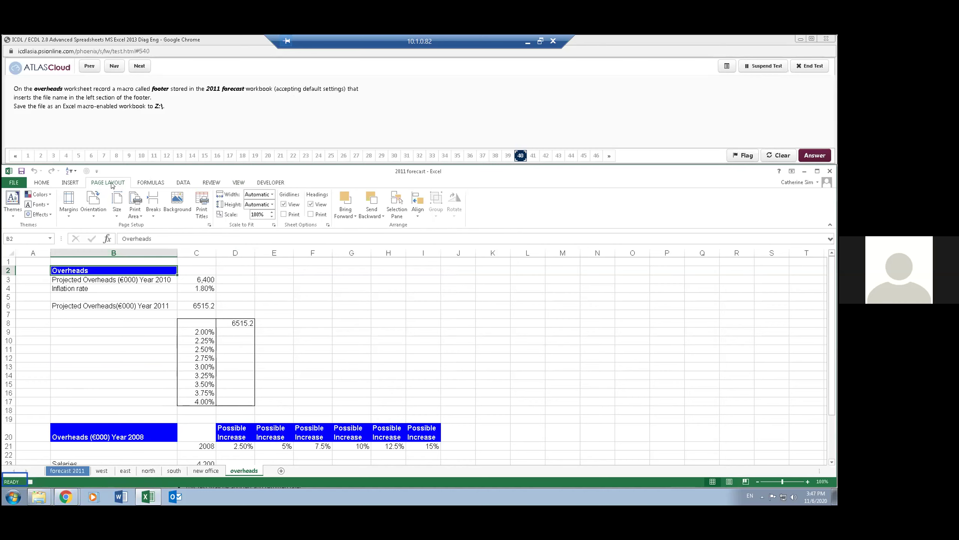
# - Insert the file name code &[File] into the left section of the custom footer
pyautogui.click(208, 225)
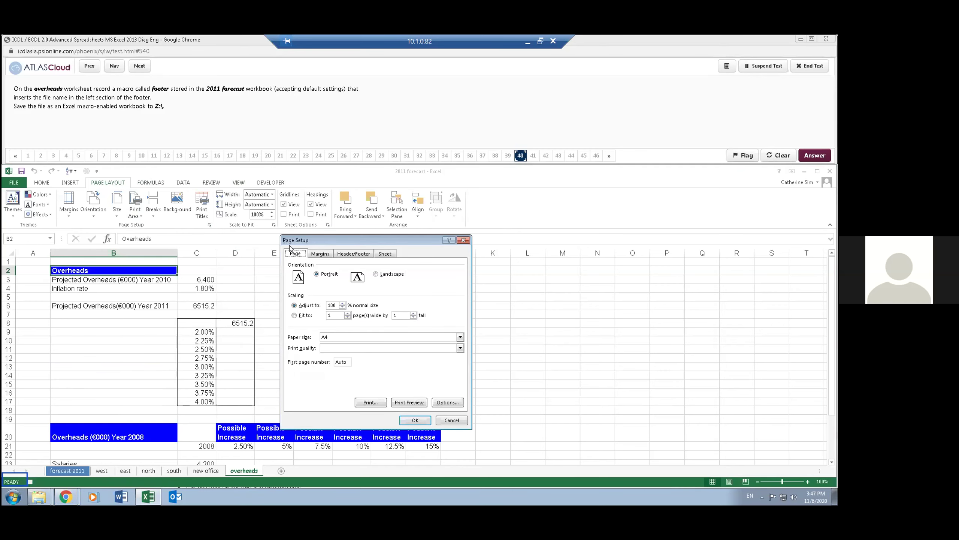
pyautogui.click(356, 254)
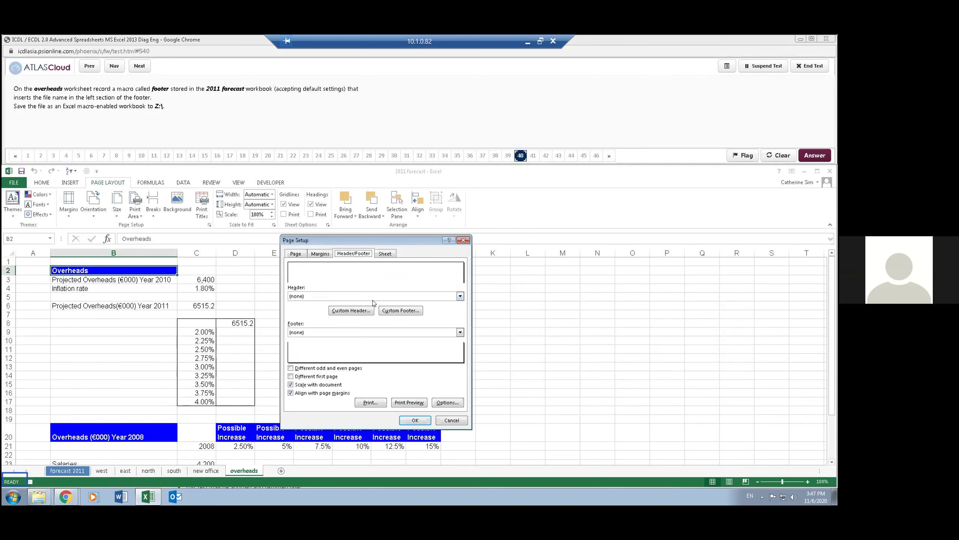
pyautogui.click(394, 312)
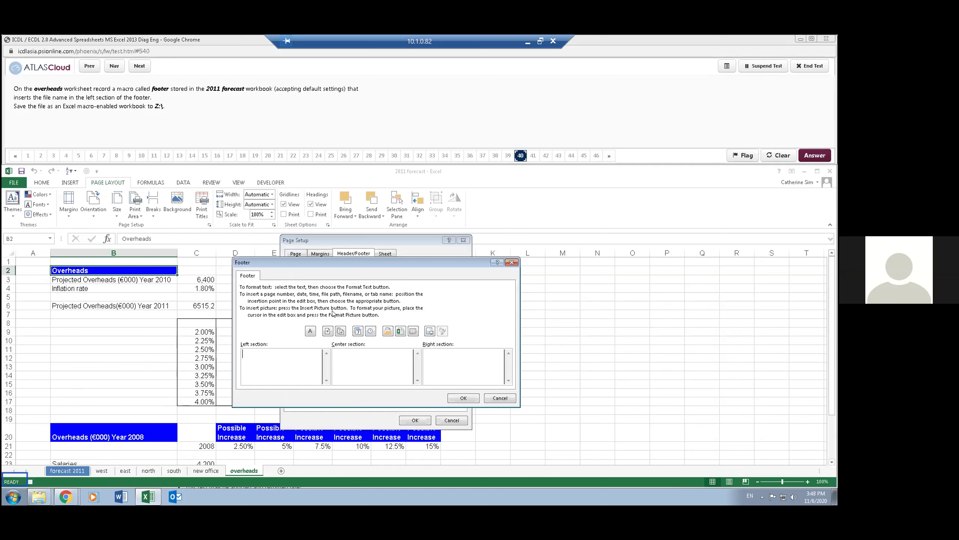
pyautogui.click(401, 331)
pyautogui.click(464, 398)
pyautogui.click(415, 420)
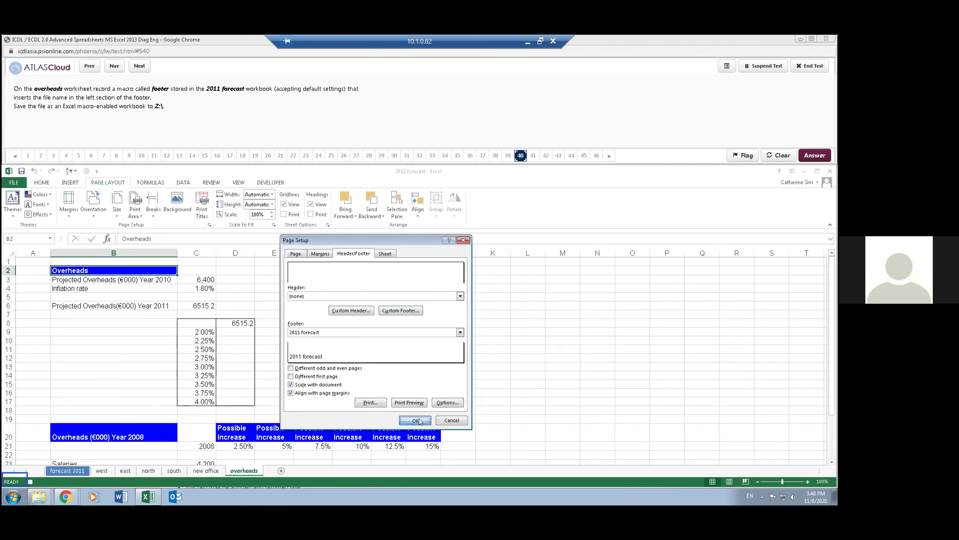
pyautogui.click(420, 418)
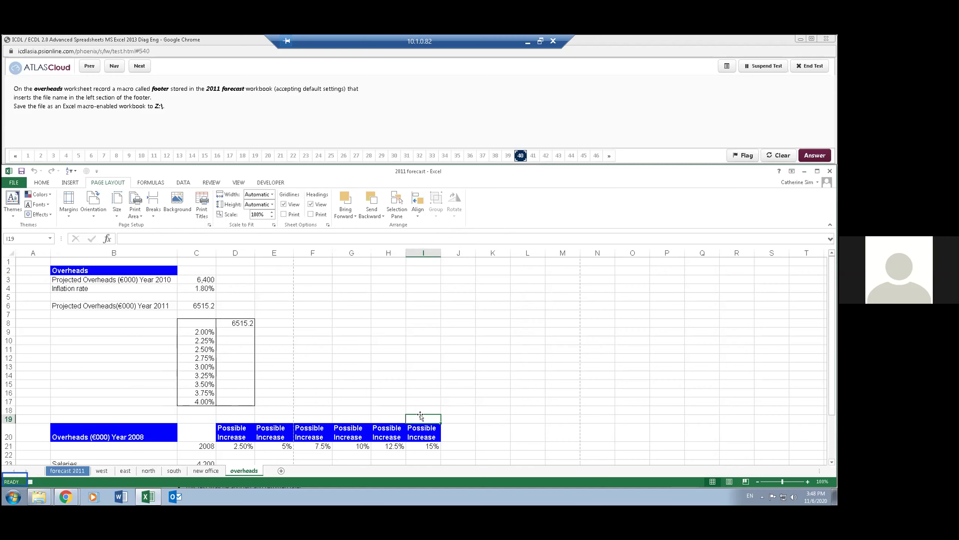
# - Stop recording the footer macro
pyautogui.click(238, 184)
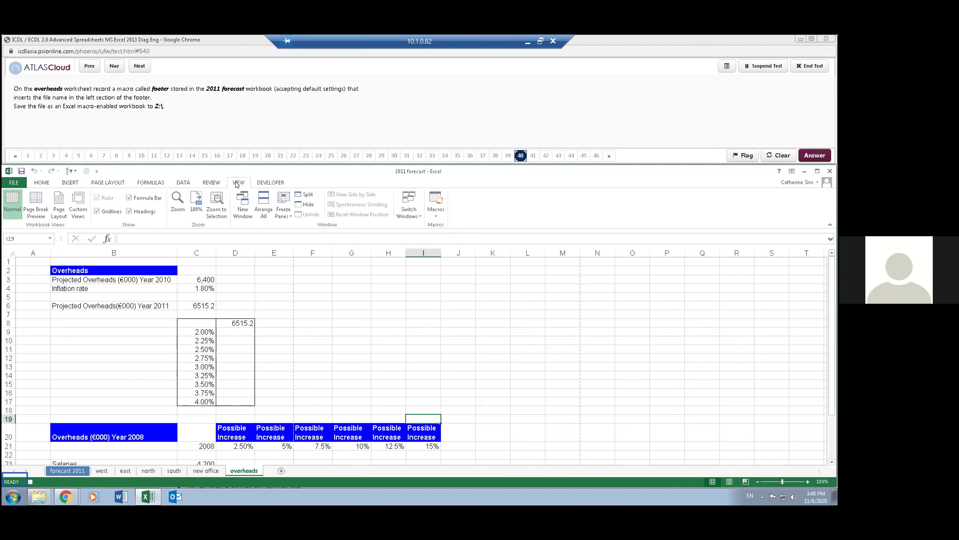
pyautogui.click(435, 214)
pyautogui.click(454, 235)
pyautogui.click(453, 236)
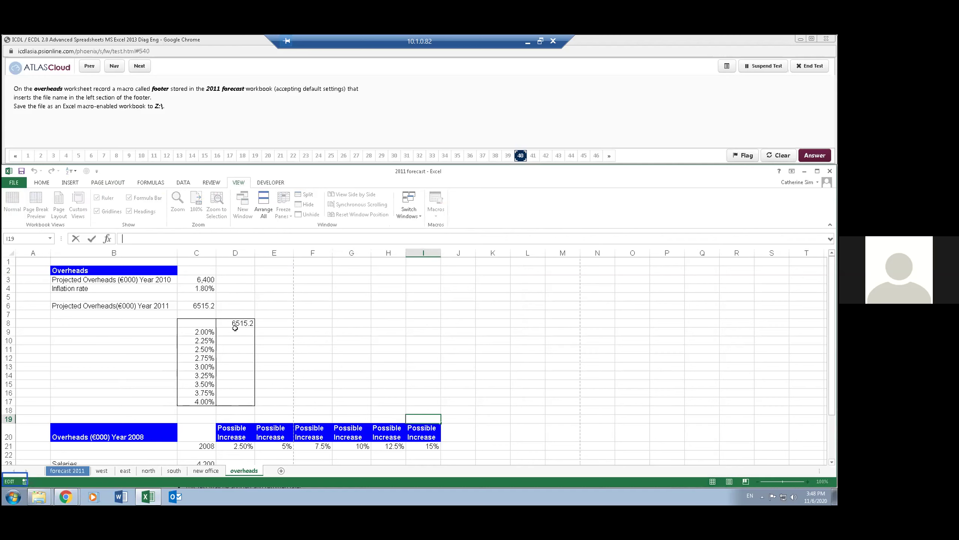
pyautogui.click(269, 313)
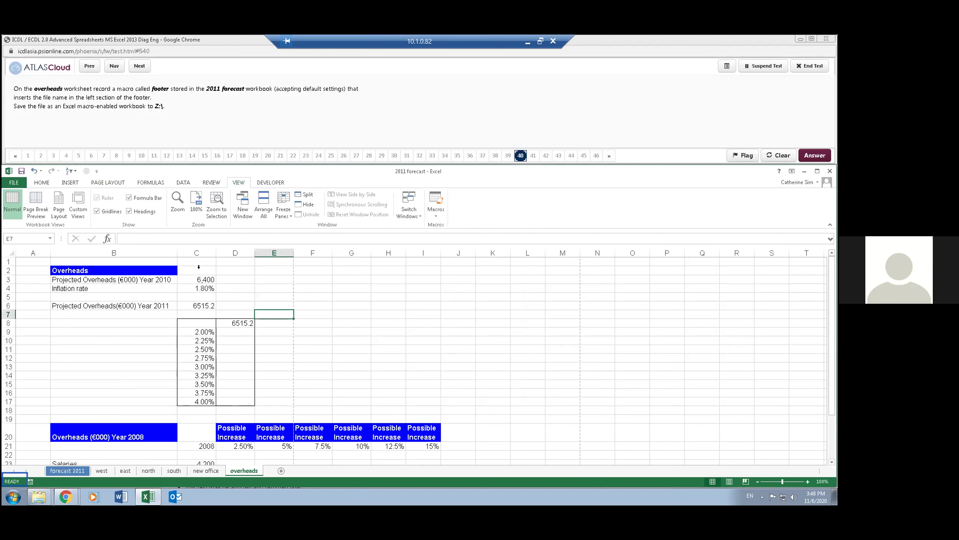
# - Save 2011 forecast to Z: as an Excel Macro-Enabled Workbook
pyautogui.click(20, 183)
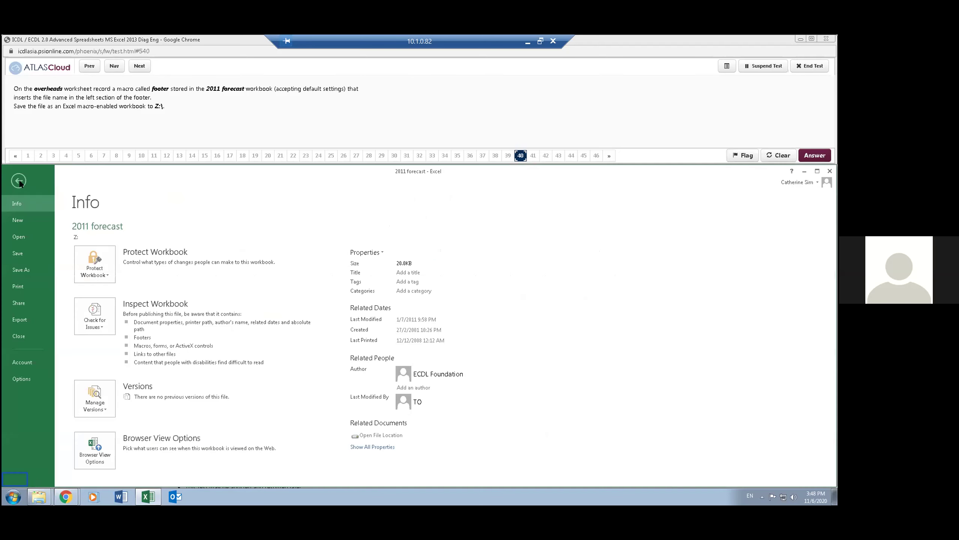
pyautogui.click(21, 270)
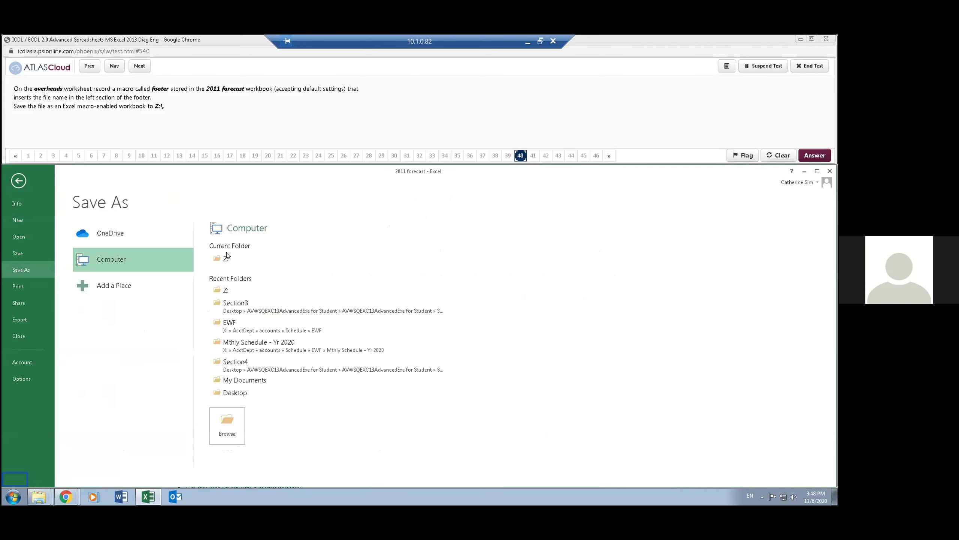
pyautogui.click(227, 258)
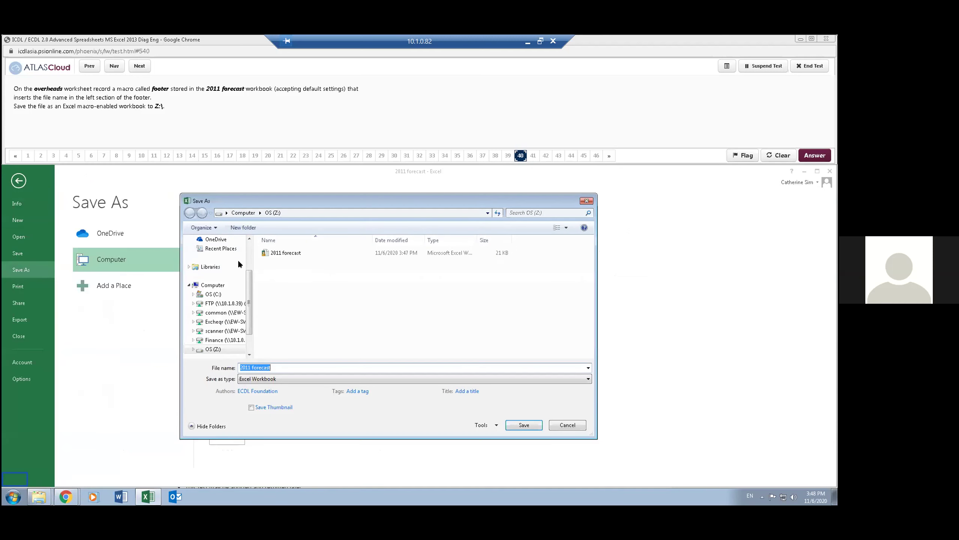
pyautogui.click(317, 377)
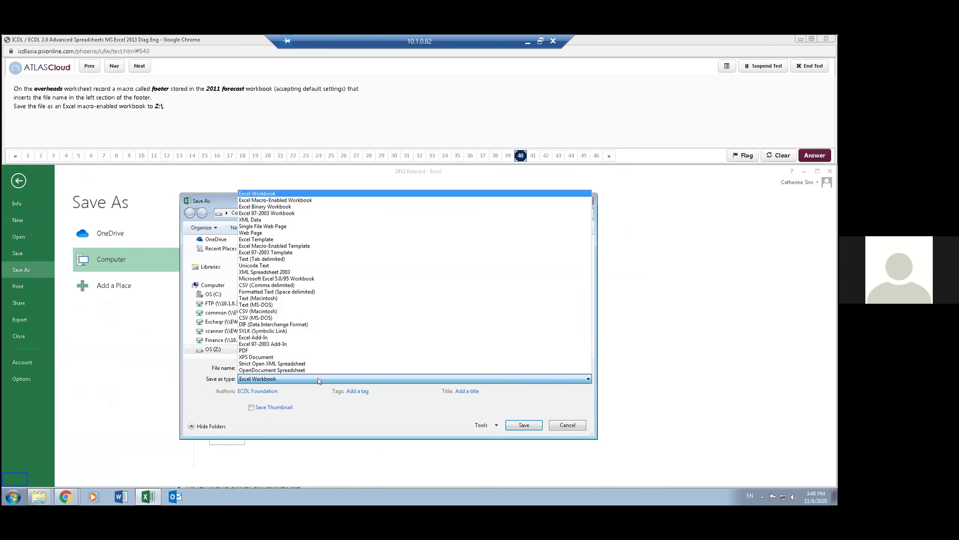
pyautogui.click(283, 200)
pyautogui.click(515, 425)
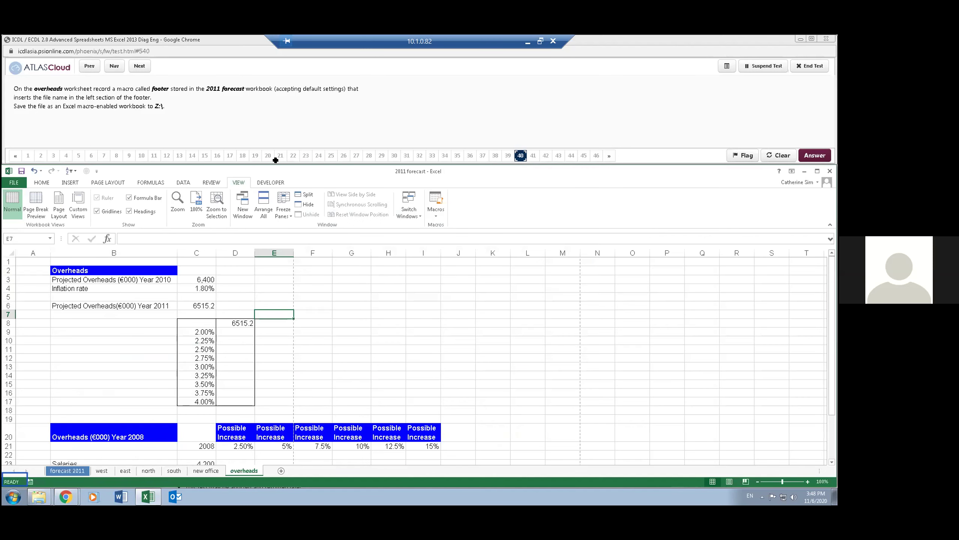
pyautogui.click(254, 111)
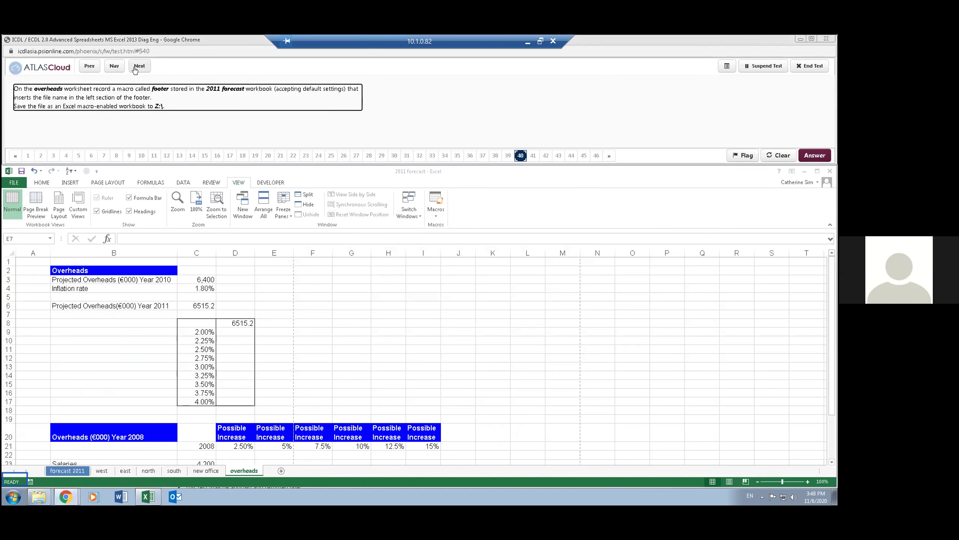
# - Advance to question 41 and open the employees workbook from the Z: folder
pyautogui.click(139, 66)
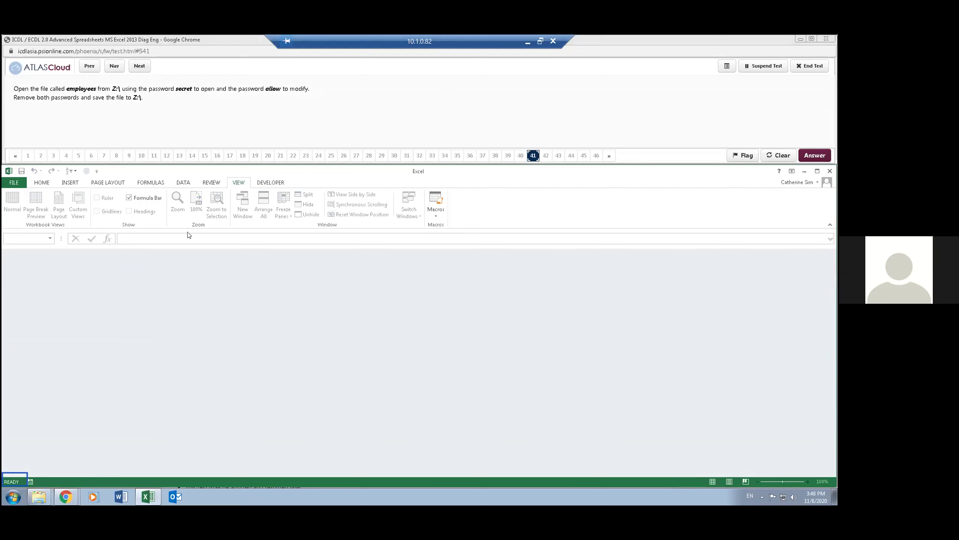
pyautogui.click(19, 183)
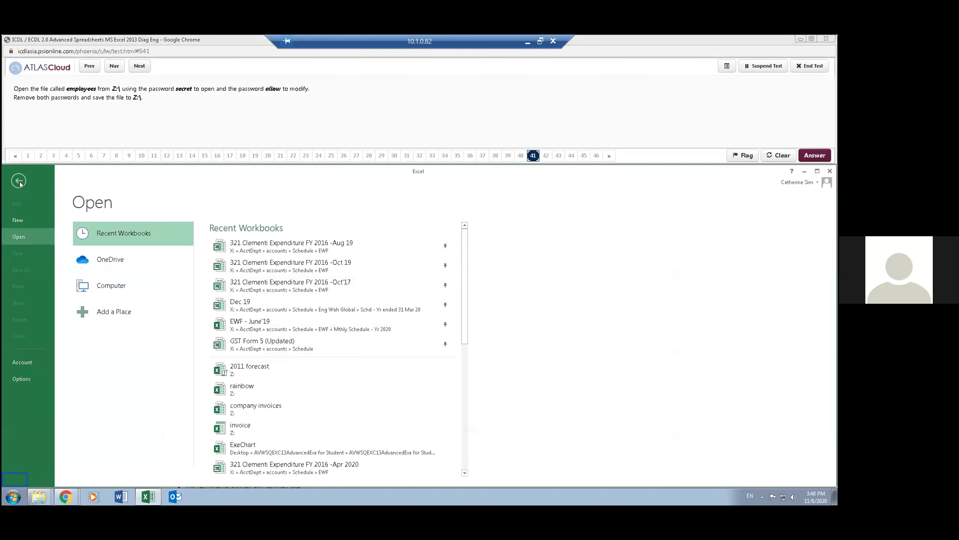
pyautogui.click(116, 287)
pyautogui.click(241, 257)
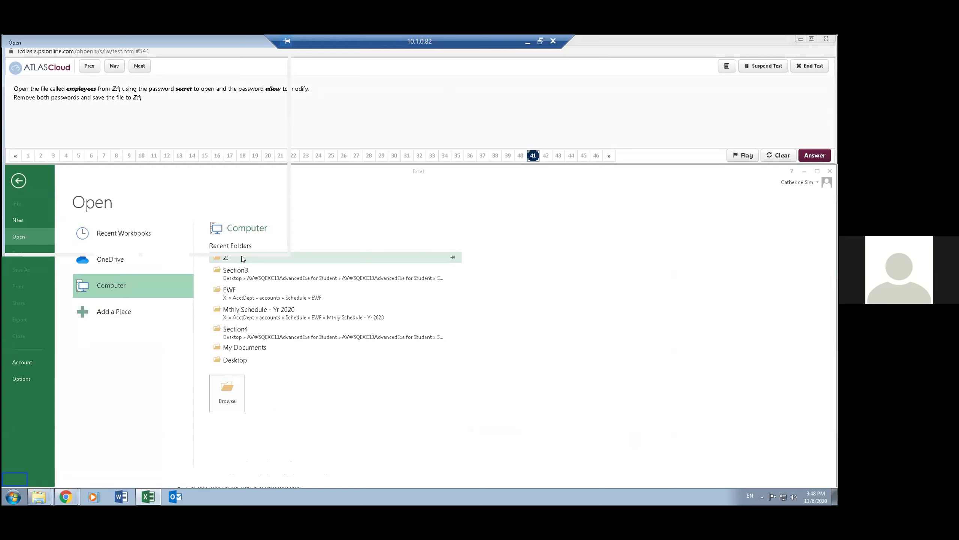
pyautogui.click(89, 94)
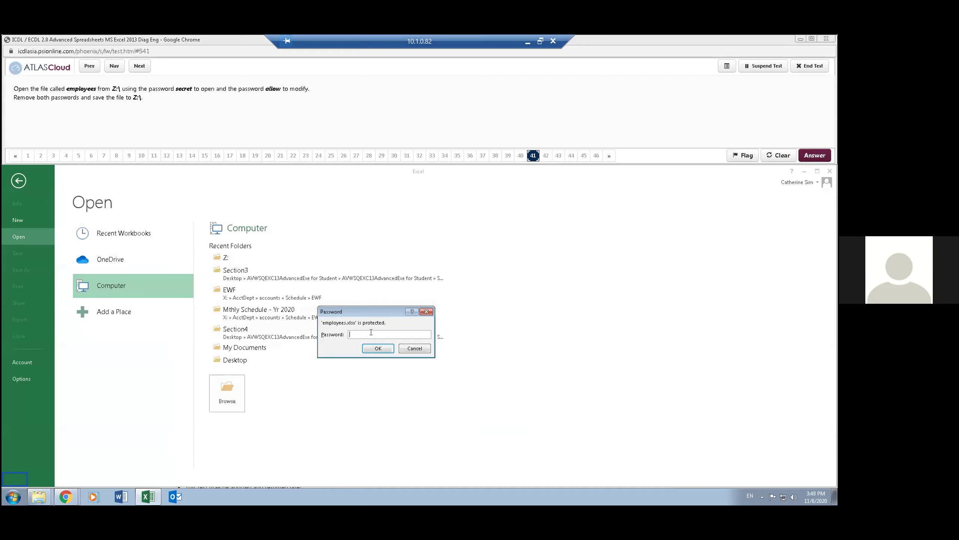
# - Enter the open password, then the modify password, to gain edit access
pyautogui.click(371, 332)
pyautogui.press('Return')
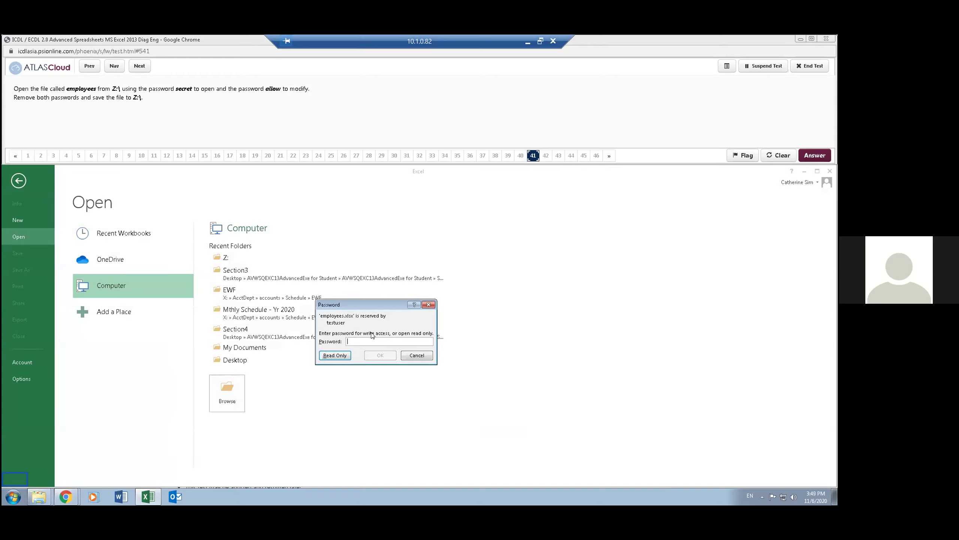
pyautogui.press('Return')
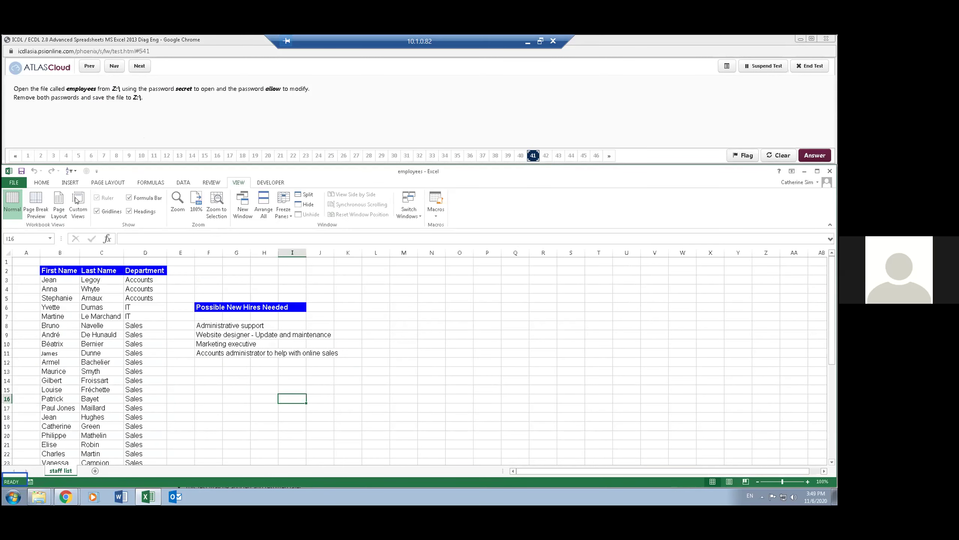
# - Begin saving employees again to the Z: folder
pyautogui.click(14, 183)
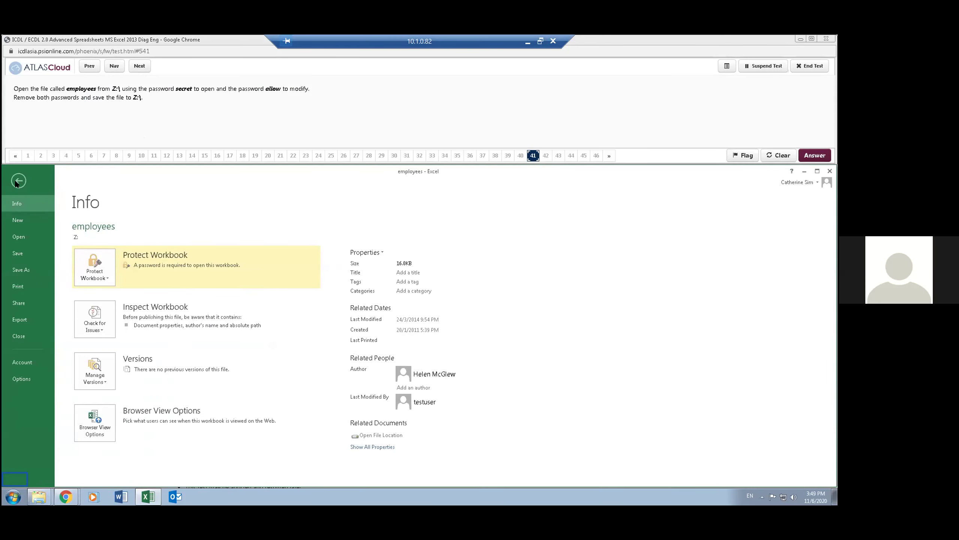
pyautogui.click(37, 269)
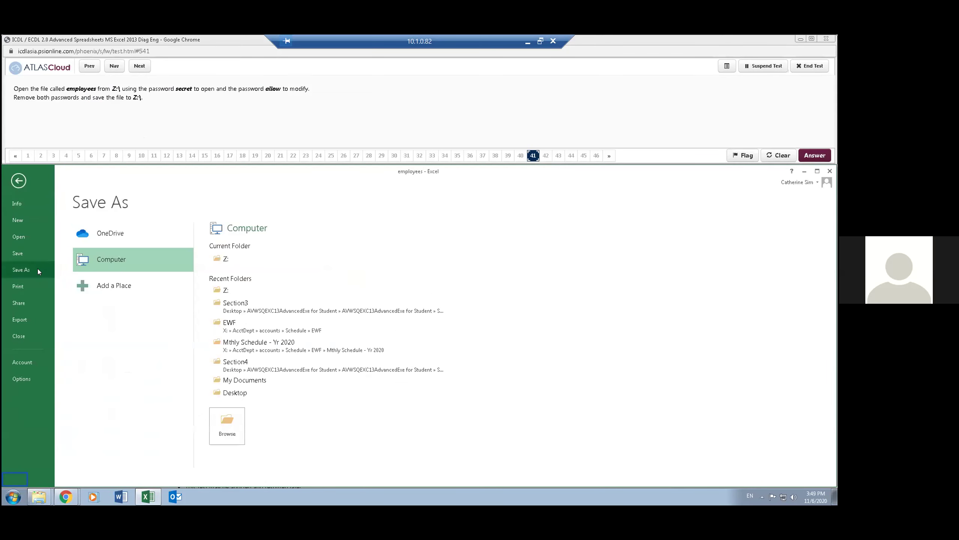
pyautogui.click(226, 258)
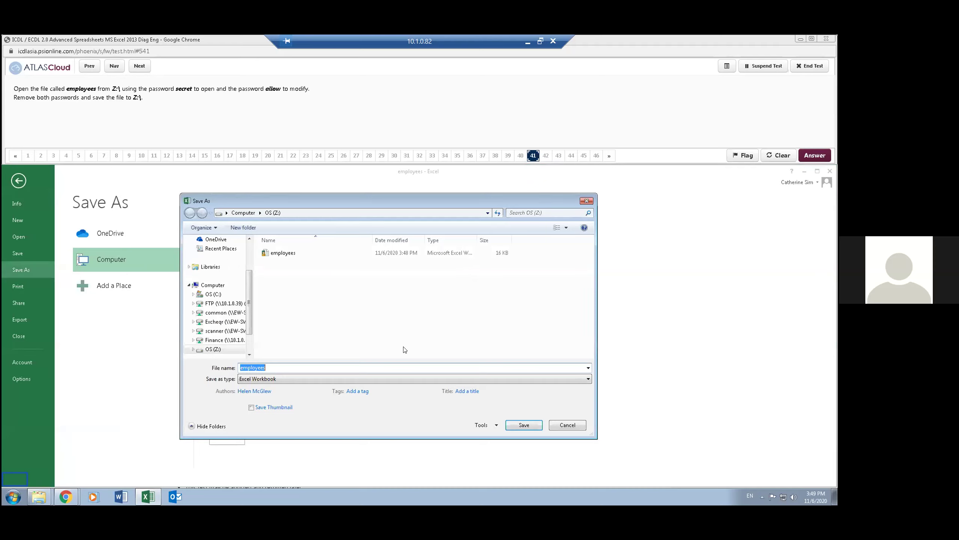
# - Clear both the open and modify passwords and overwrite the existing employees.xlsx
pyautogui.click(482, 423)
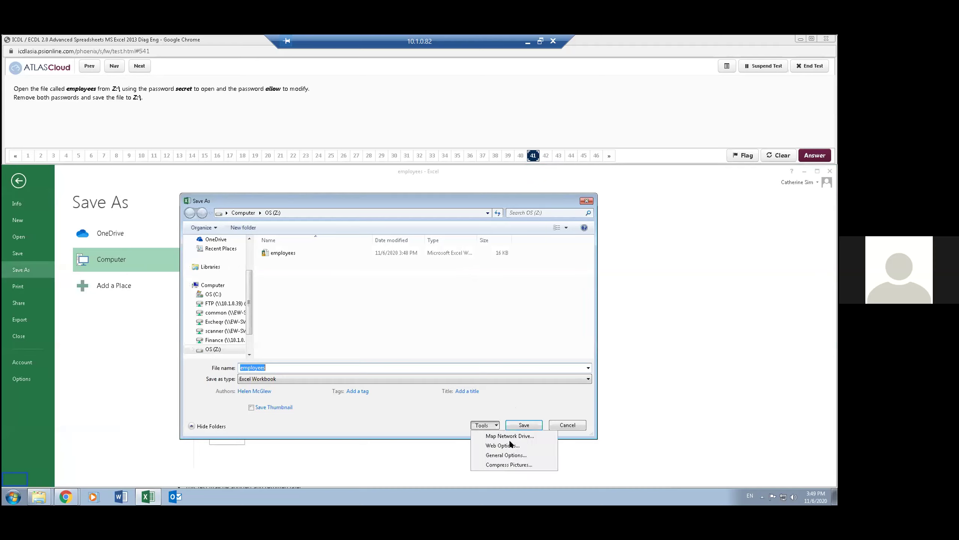
pyautogui.click(518, 455)
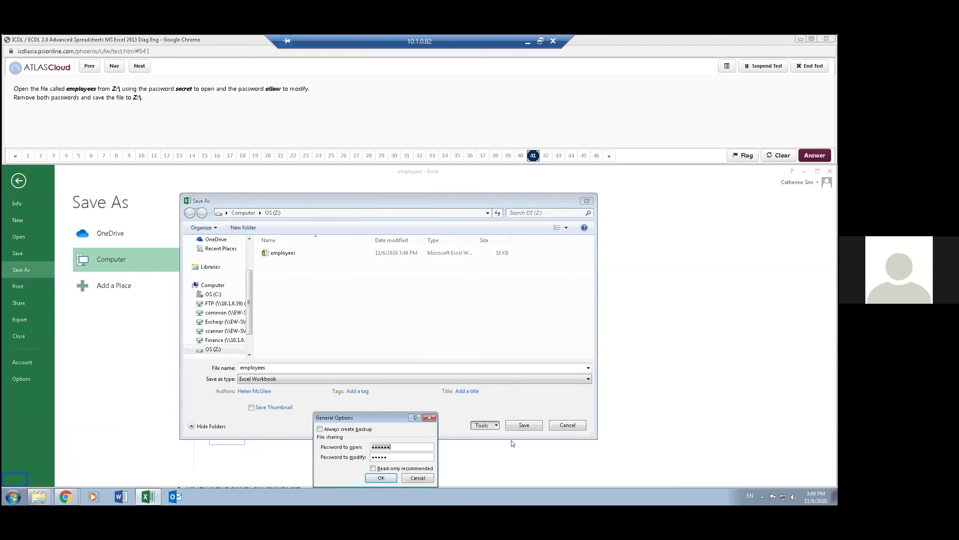
pyautogui.press('BackSpace')
pyautogui.press('BackSpace')
pyautogui.press('BackSpace')
pyautogui.press('BackSpace')
pyautogui.press('BackSpace')
pyautogui.press('BackSpace')
pyautogui.press('Tab')
pyautogui.press('Delete')
pyautogui.press('Tab')
pyautogui.click(381, 478)
pyautogui.click(534, 424)
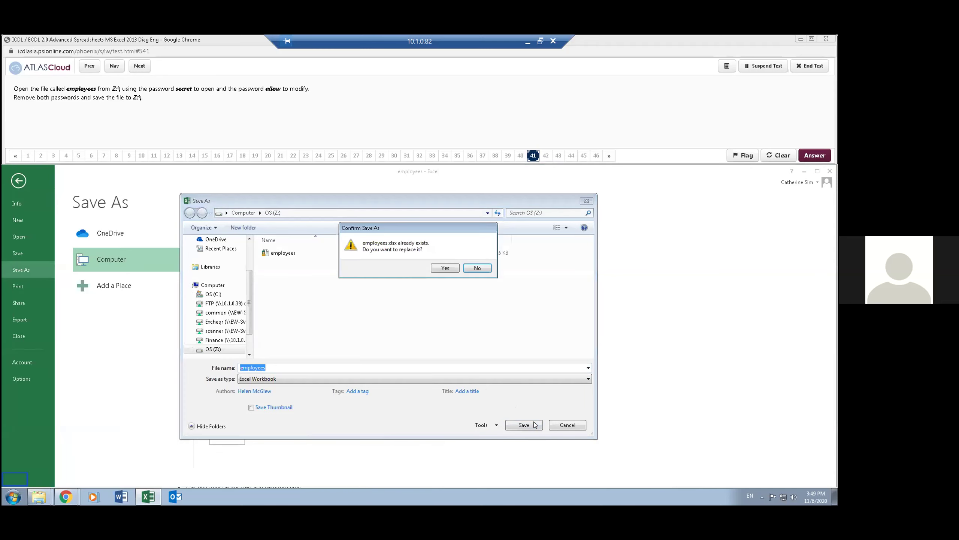
pyautogui.click(441, 268)
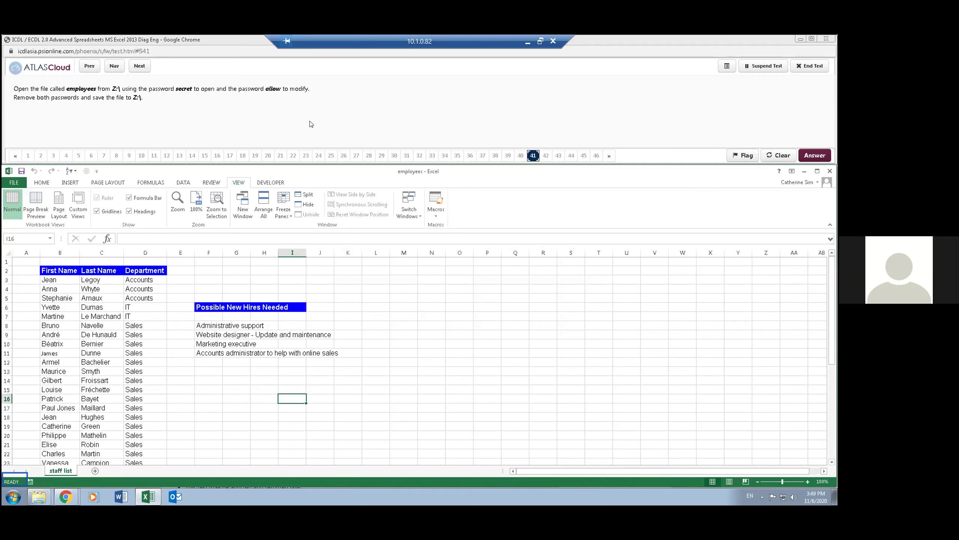
# - Open the new hires workbook from drive Z: without updating its external links
pyautogui.click(144, 67)
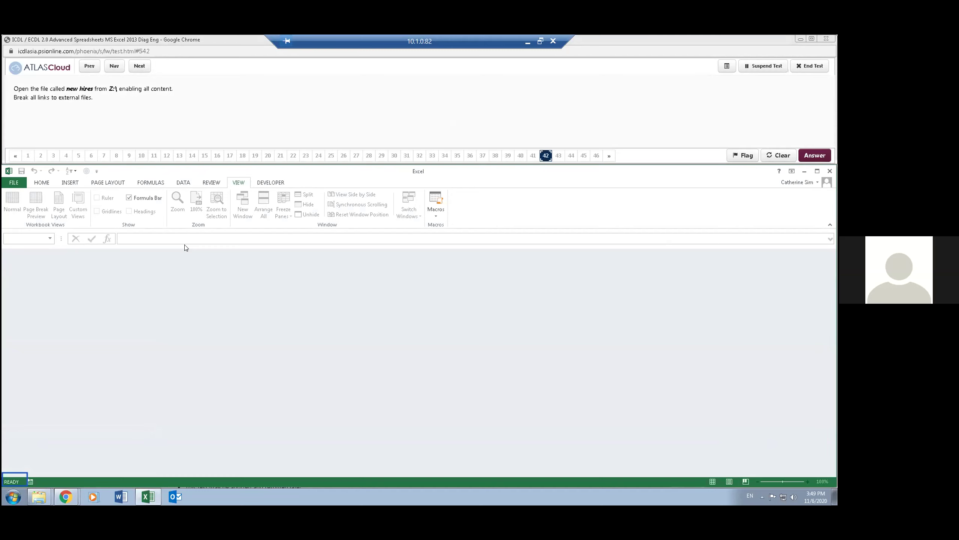
pyautogui.click(5, 183)
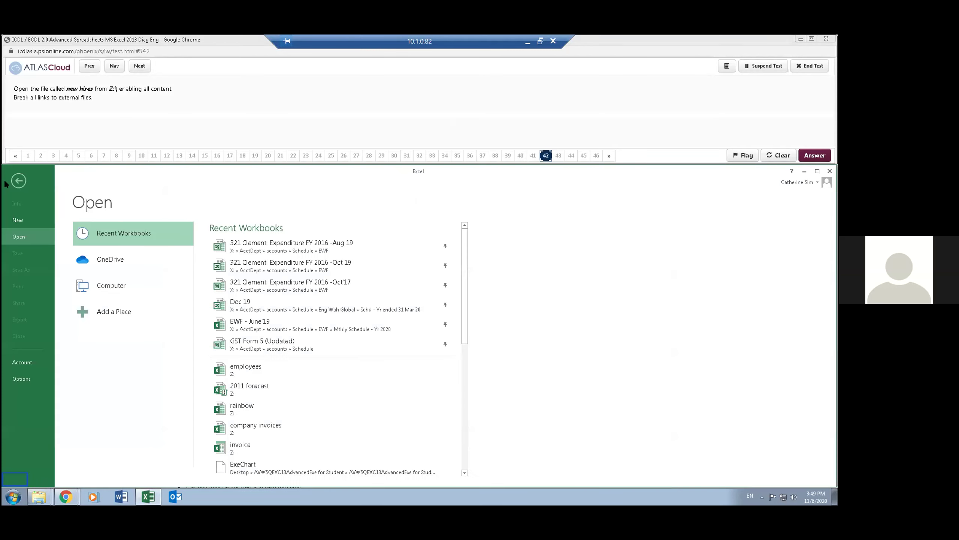
pyautogui.click(132, 286)
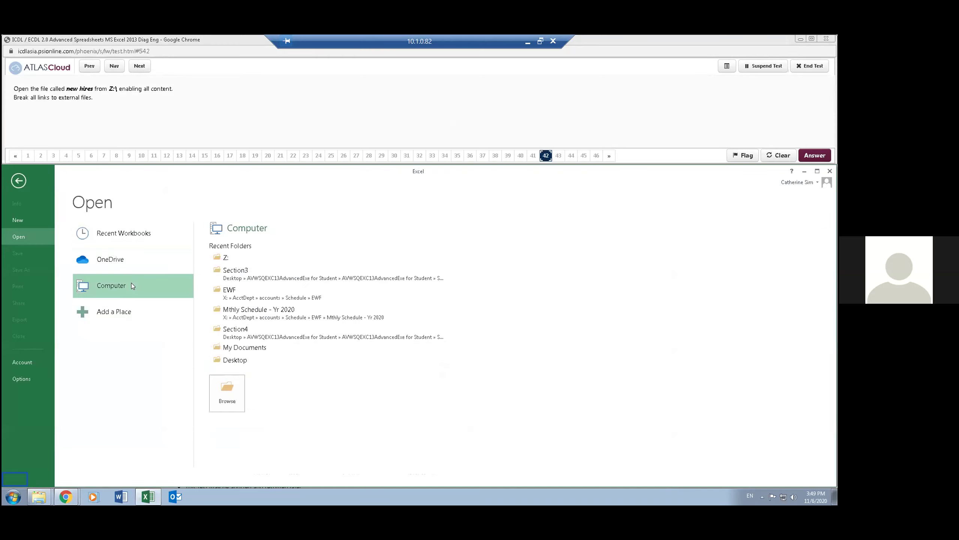
pyautogui.click(223, 256)
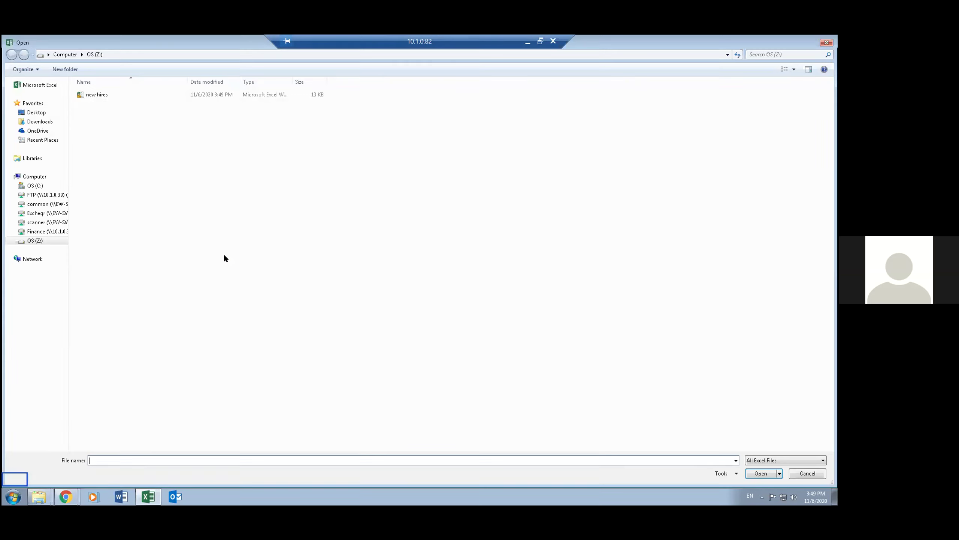
pyautogui.doubleClick(105, 98)
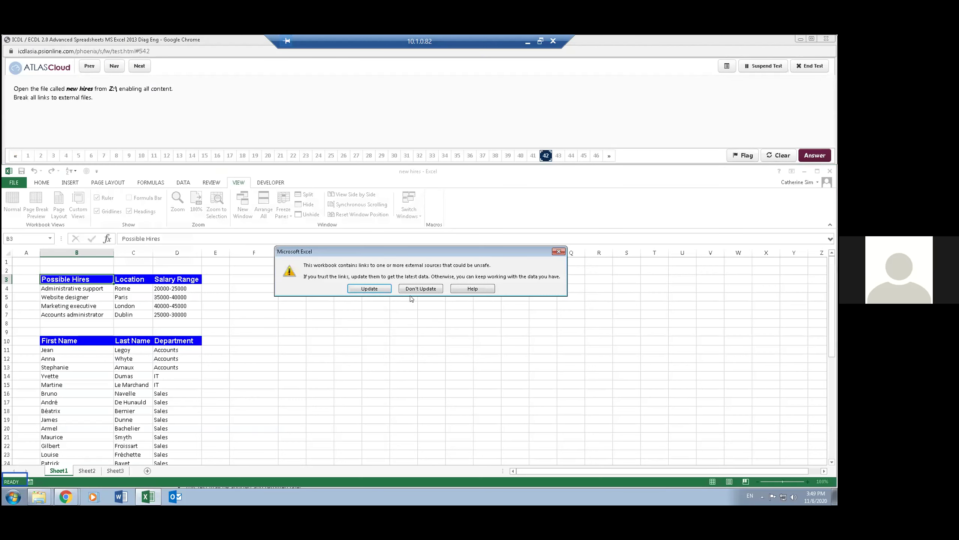
pyautogui.click(424, 288)
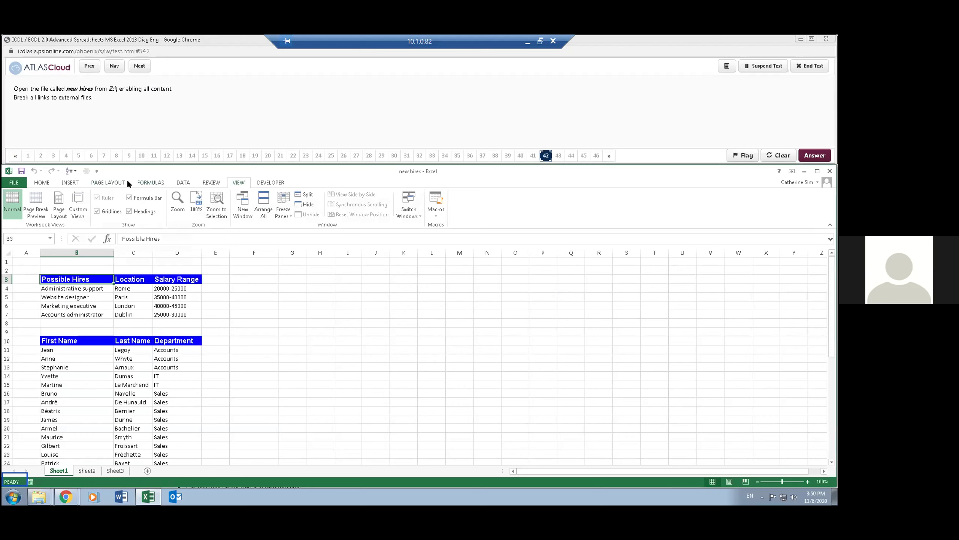
# - Break the link to rainbow.xlsx in Edit Links, then advance to the next question
pyautogui.click(178, 184)
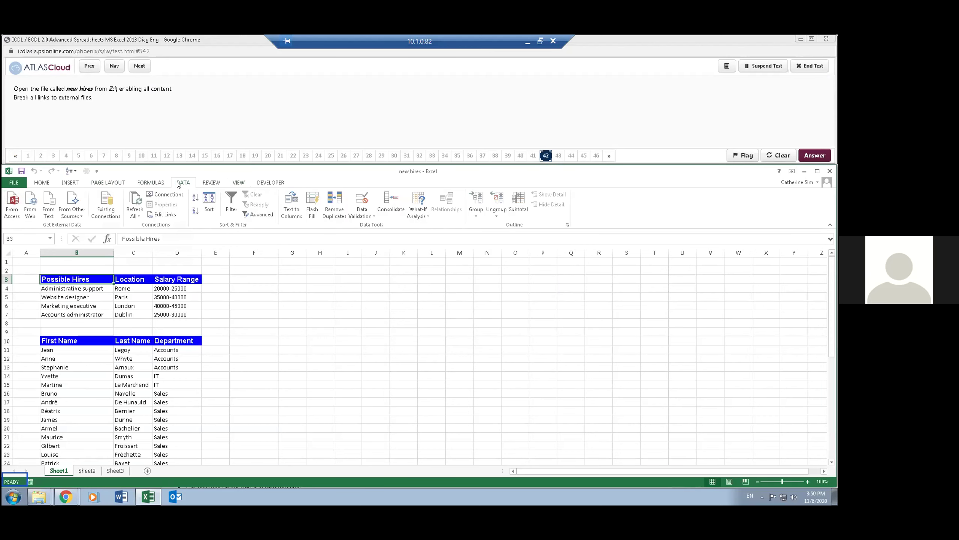
pyautogui.click(170, 217)
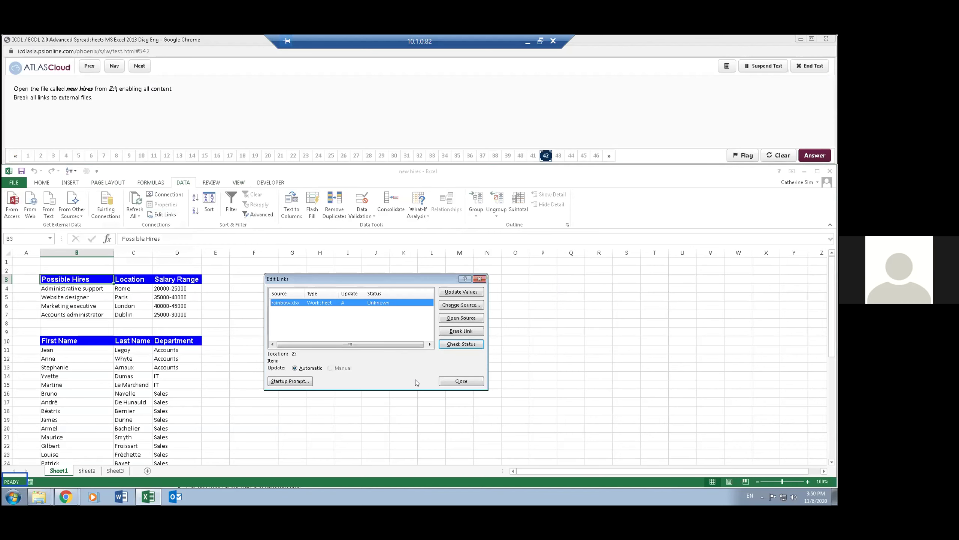
pyautogui.click(468, 331)
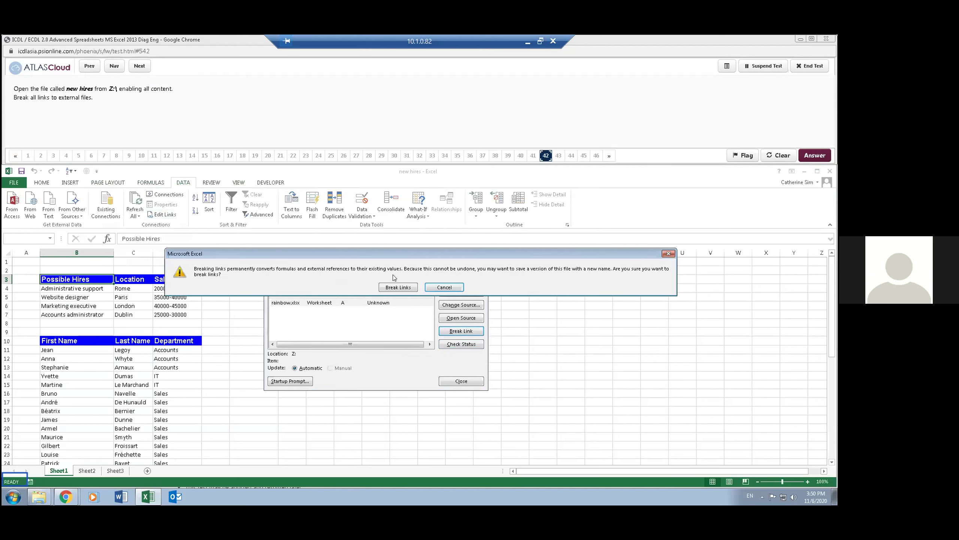
pyautogui.click(402, 287)
pyautogui.click(471, 379)
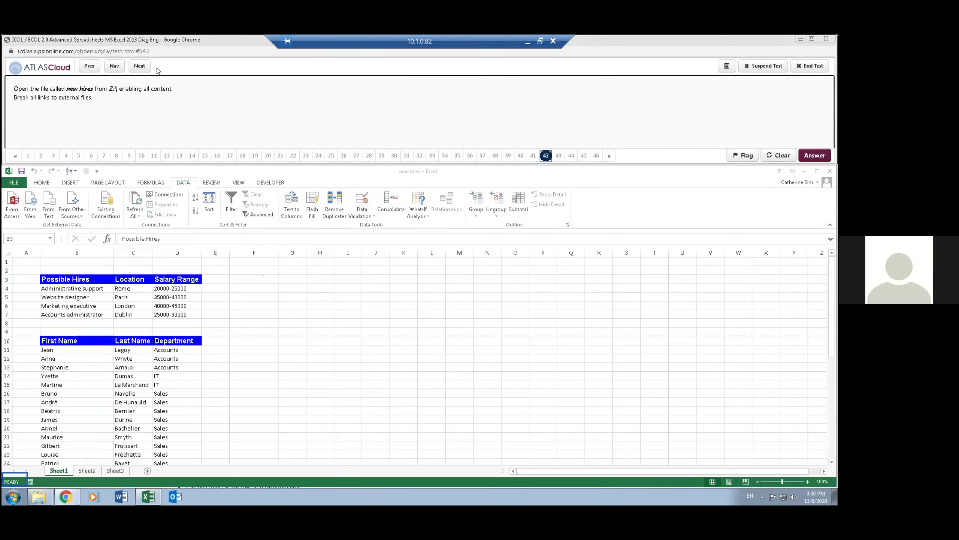
pyautogui.click(141, 66)
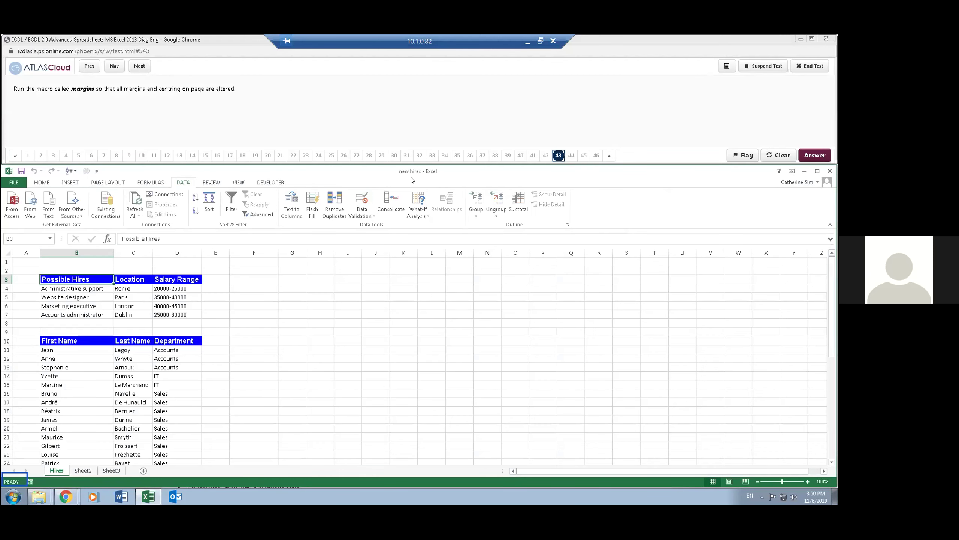
# - Run the margins macro from the View Macros list, then advance to question 44
pyautogui.click(237, 183)
pyautogui.click(438, 215)
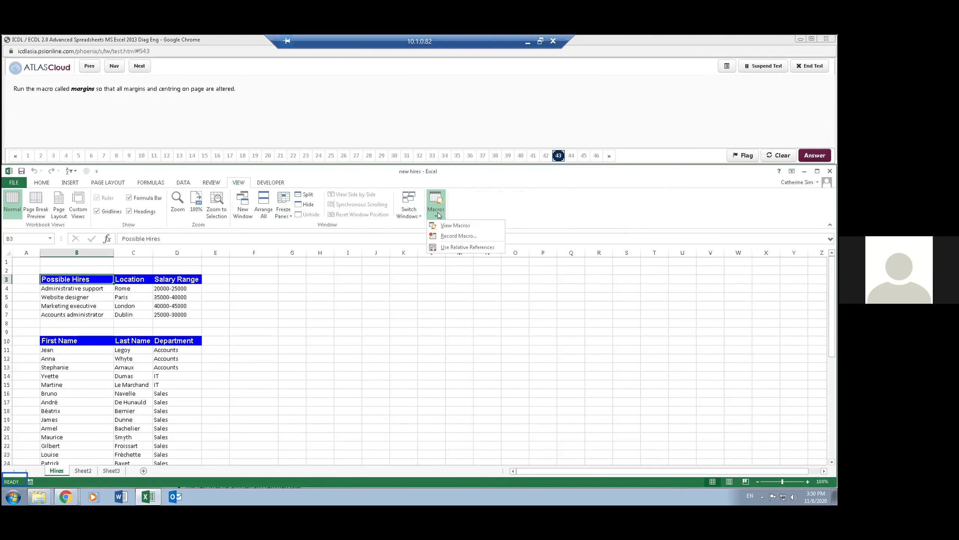
pyautogui.click(453, 225)
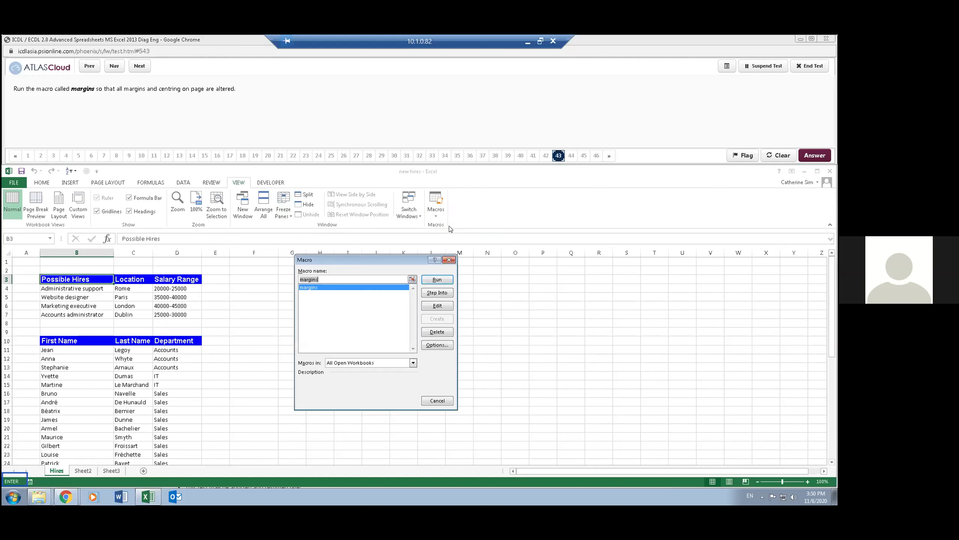
pyautogui.click(437, 279)
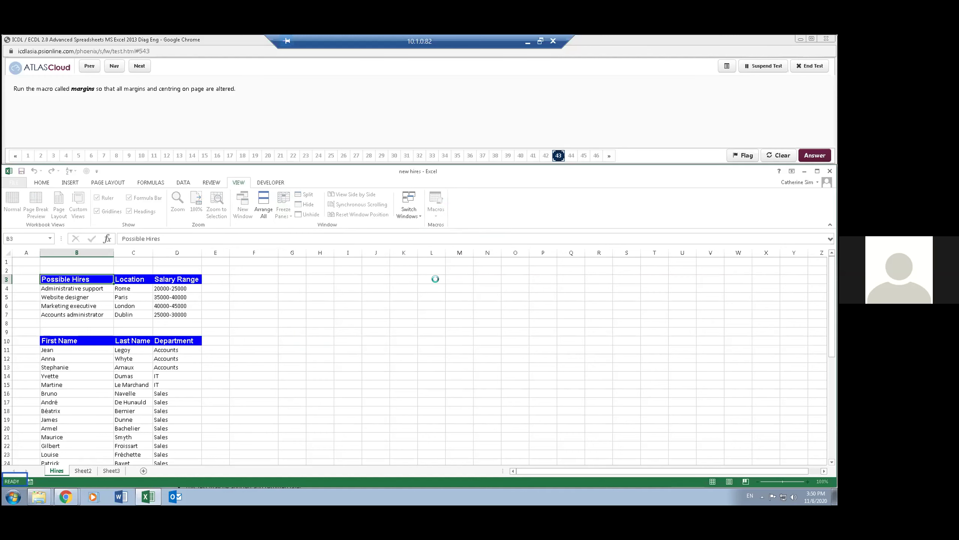
pyautogui.click(235, 110)
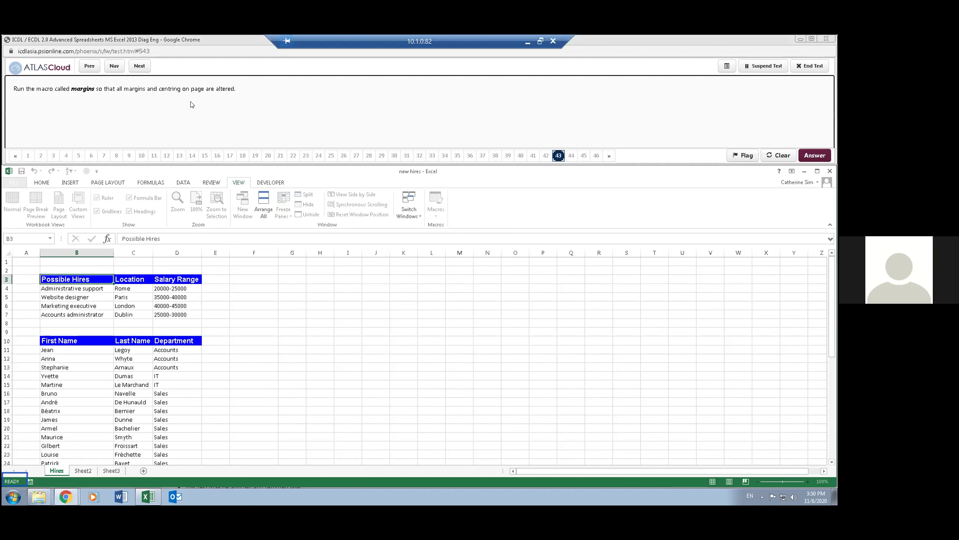
pyautogui.click(139, 65)
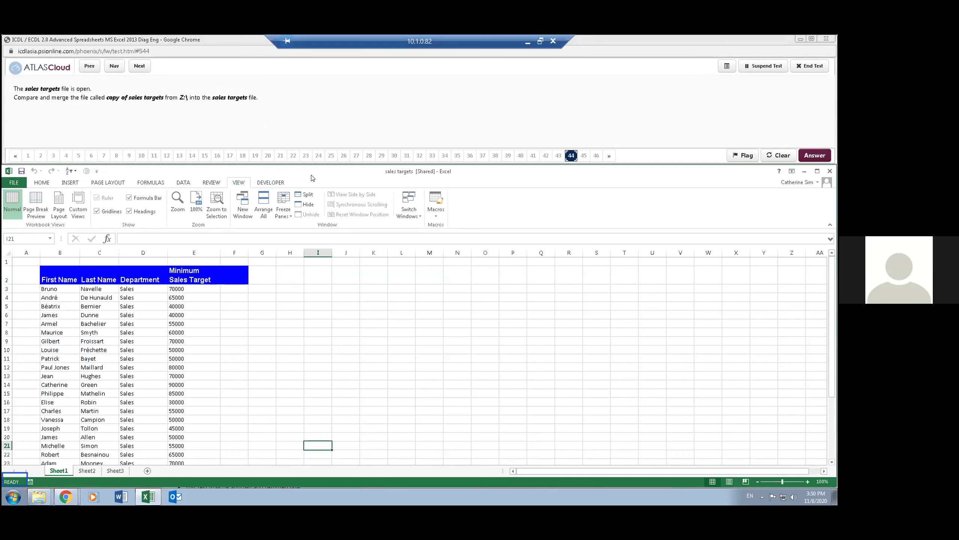
# - Use Compare and Merge Workbooks to merge in copy of sales targets from Z:
pyautogui.click(86, 172)
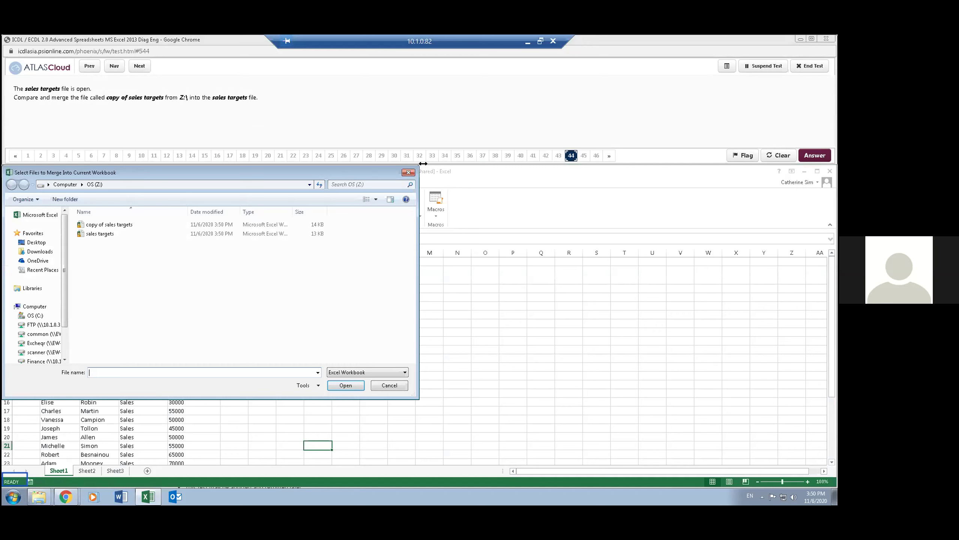
pyautogui.moveTo(260, 171); pyautogui.dragTo(281, 133)
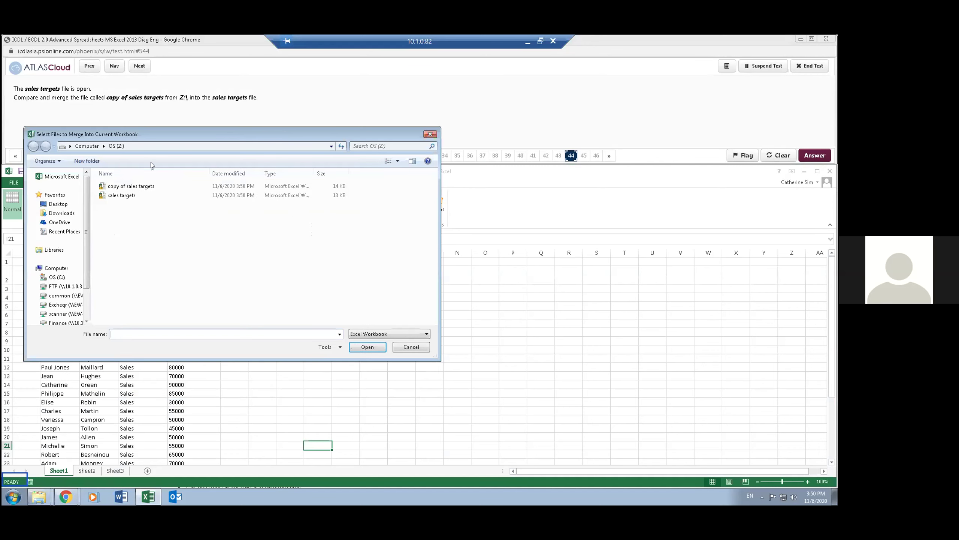
pyautogui.doubleClick(129, 186)
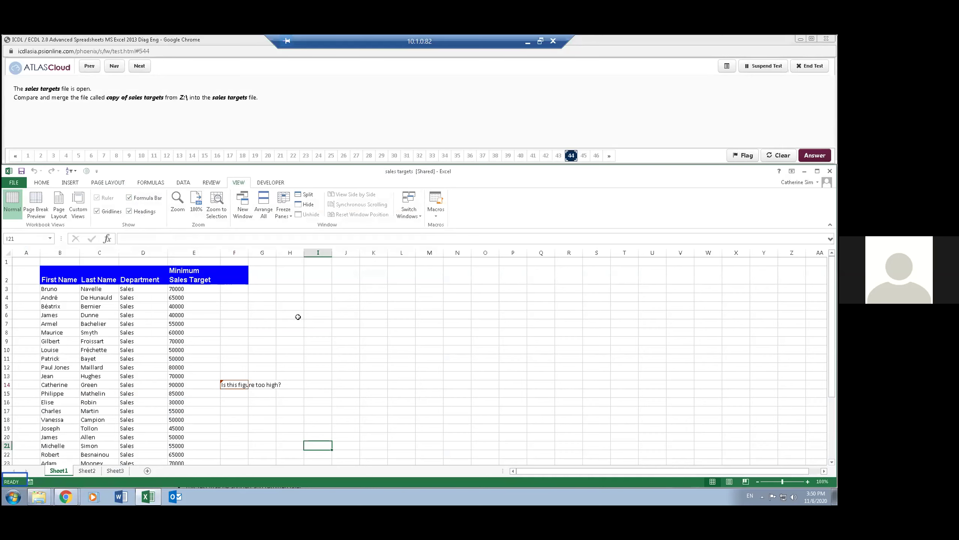
pyautogui.click(249, 127)
# - Start reviewing all not-yet-reviewed tracked changes through Accept/Reject Changes
pyautogui.click(147, 71)
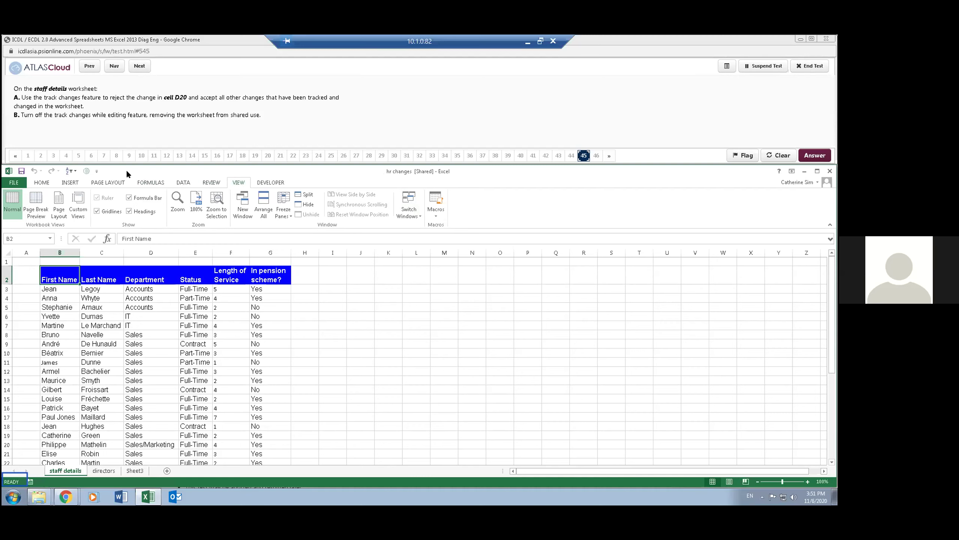
pyautogui.click(211, 182)
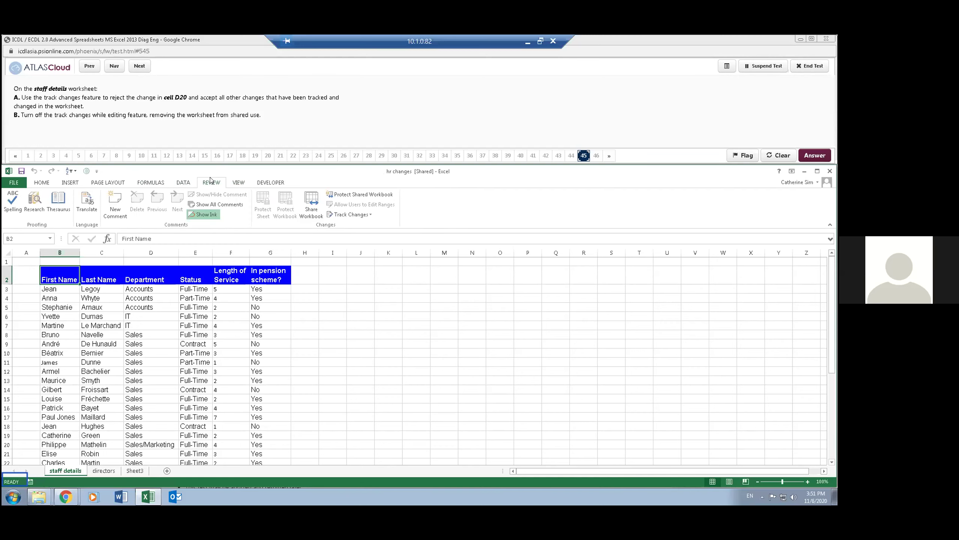
pyautogui.click(368, 214)
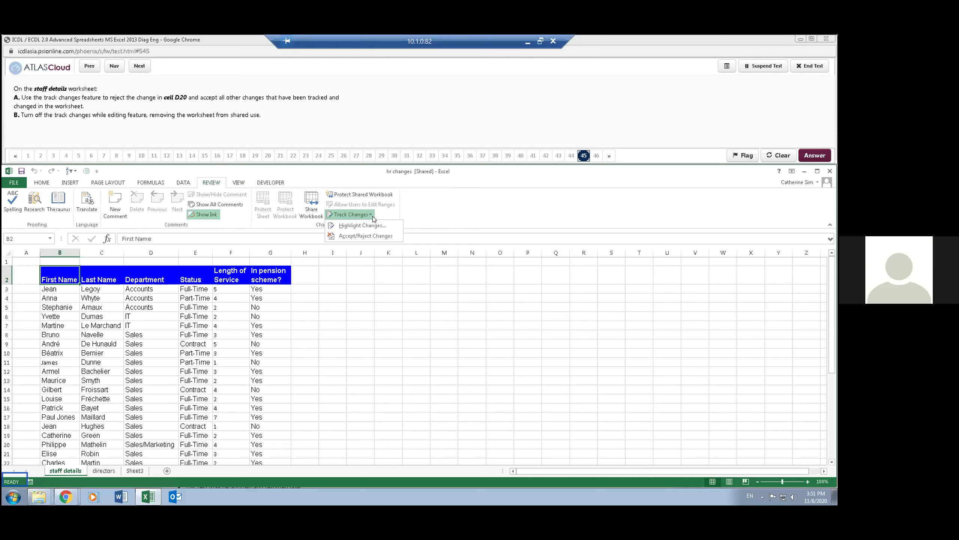
pyautogui.click(383, 236)
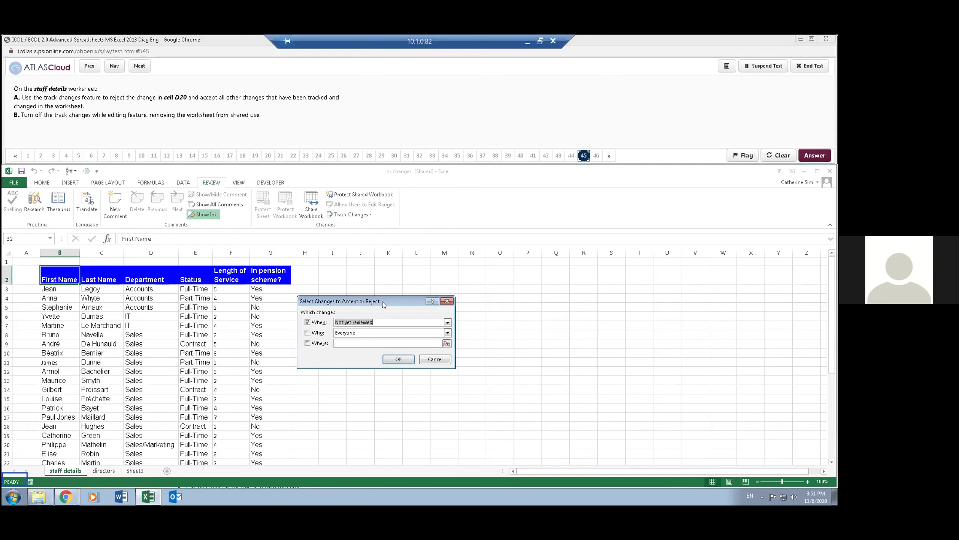
pyautogui.moveTo(382, 302); pyautogui.dragTo(385, 255)
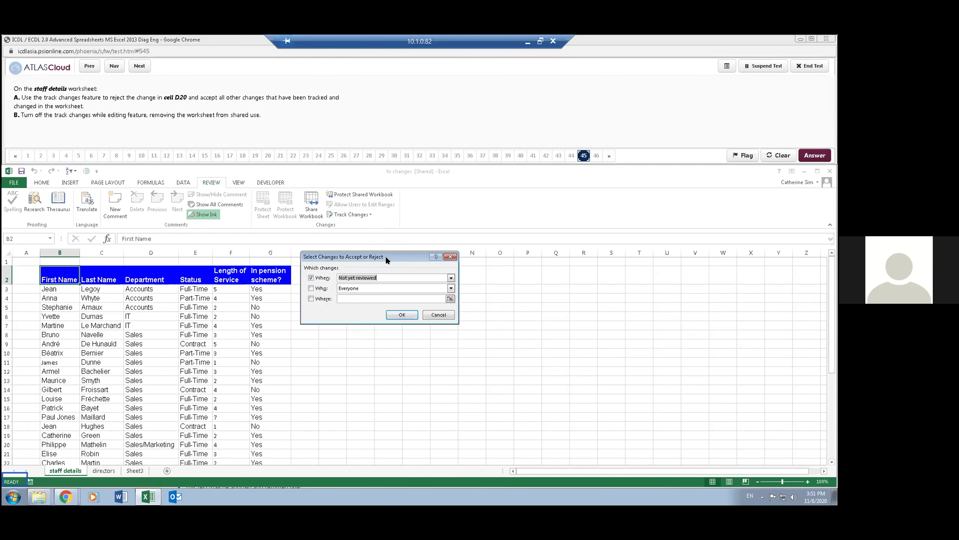
pyautogui.click(402, 315)
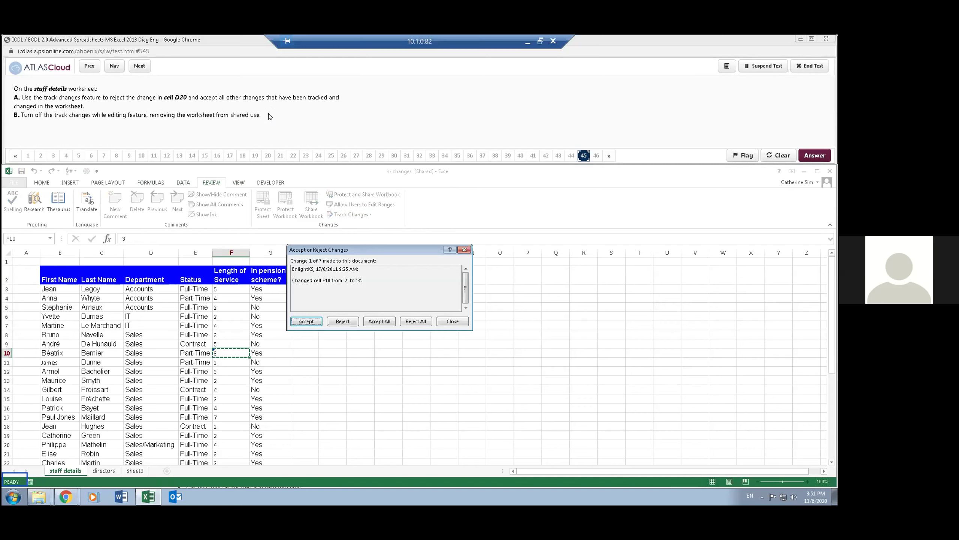
# - Accept the F10, F16 and E34 changes, reject D20 back to Sales, accept all remaining
pyautogui.click(307, 321)
pyautogui.click(312, 321)
pyautogui.click(312, 320)
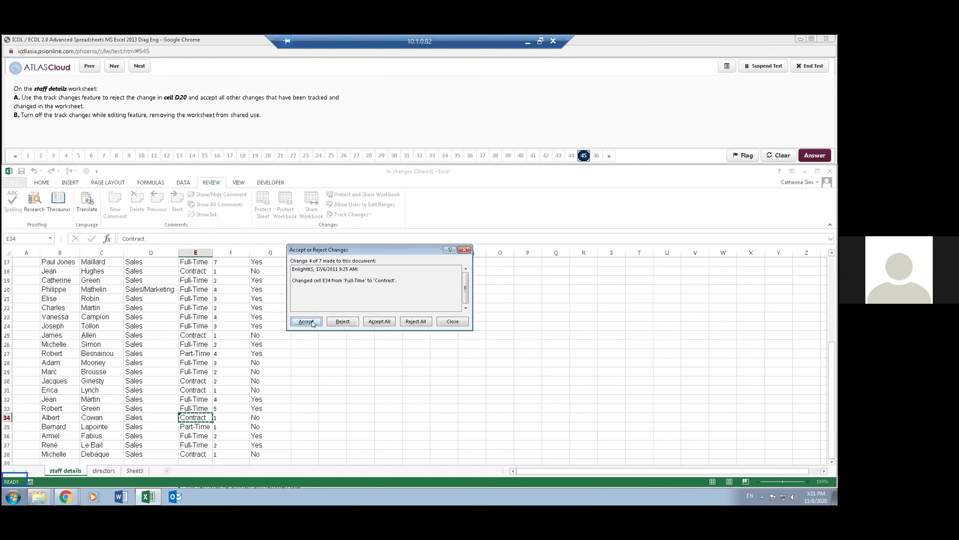
pyautogui.click(306, 321)
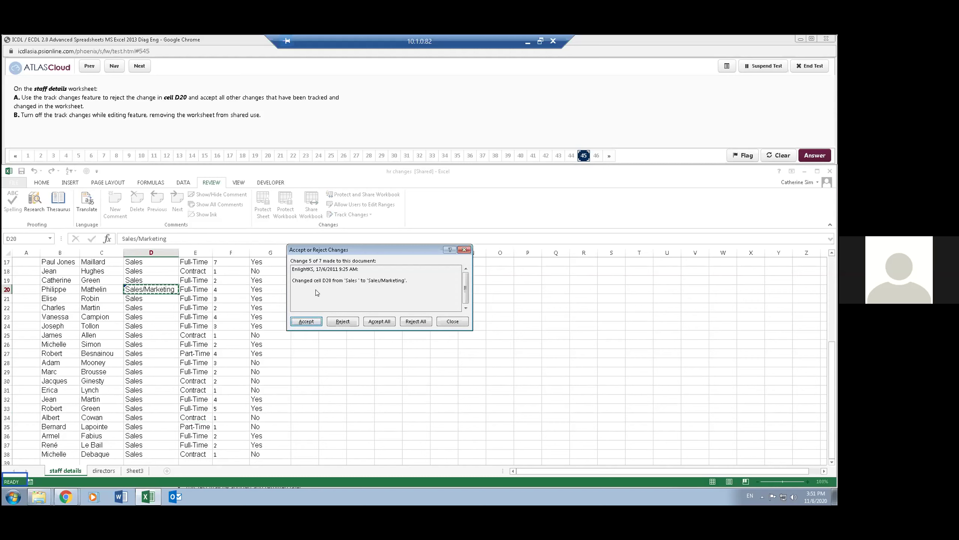
pyautogui.click(344, 321)
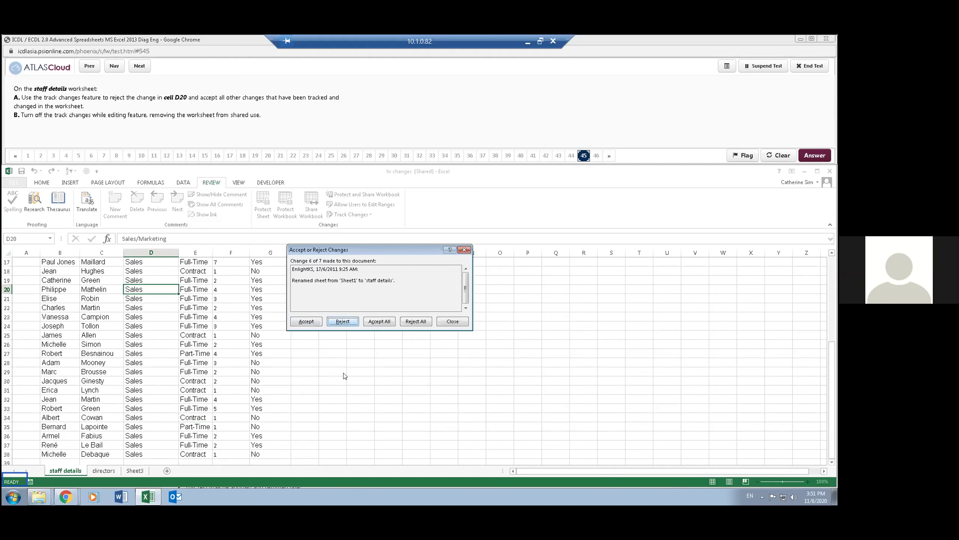
pyautogui.click(386, 322)
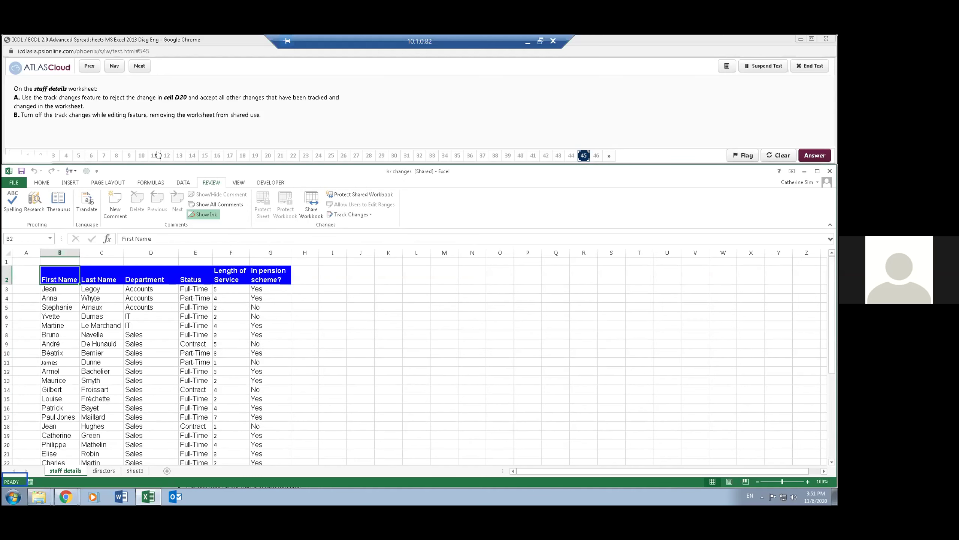
# - Turn off Track changes while editing, remove shared use, and advance to question 46
pyautogui.click(348, 215)
pyautogui.click(351, 226)
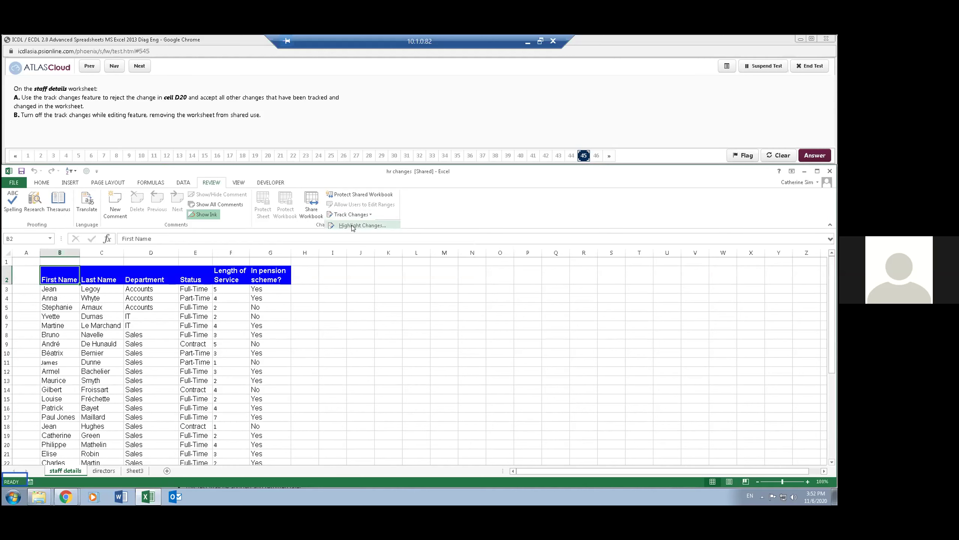
pyautogui.click(304, 251)
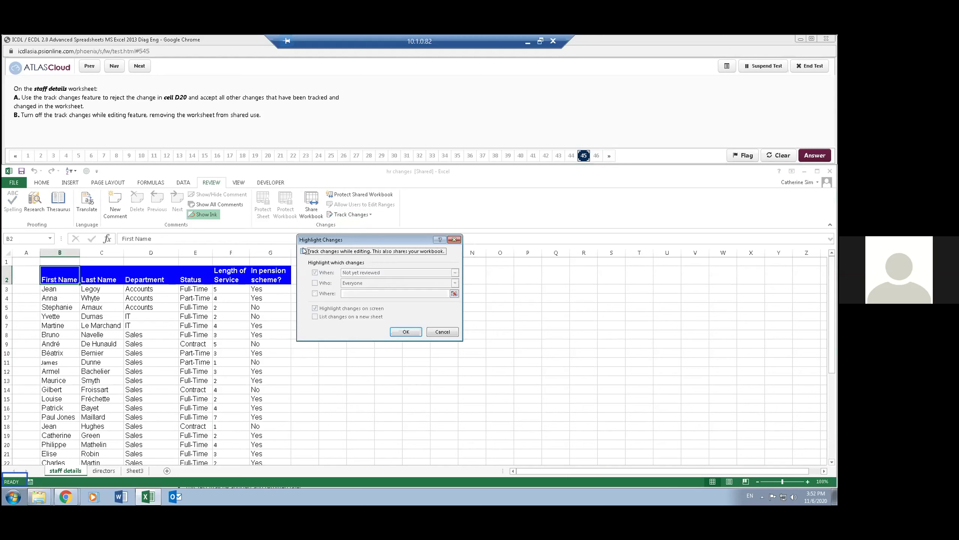
pyautogui.click(402, 331)
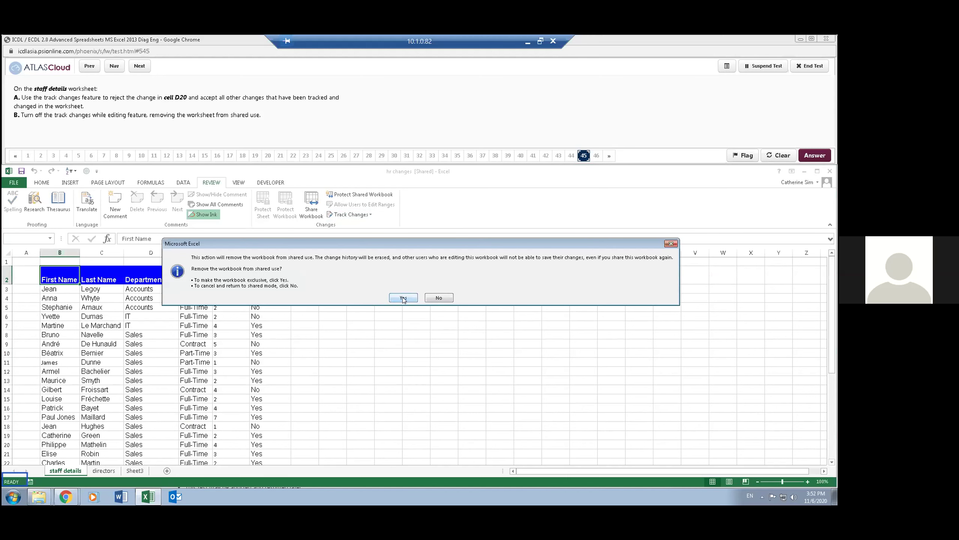
pyautogui.click(403, 298)
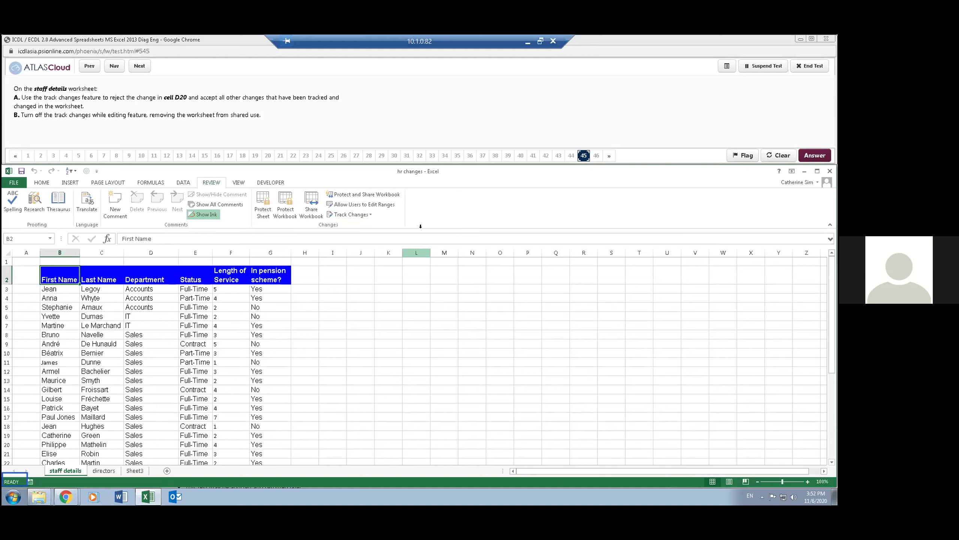
pyautogui.click(136, 66)
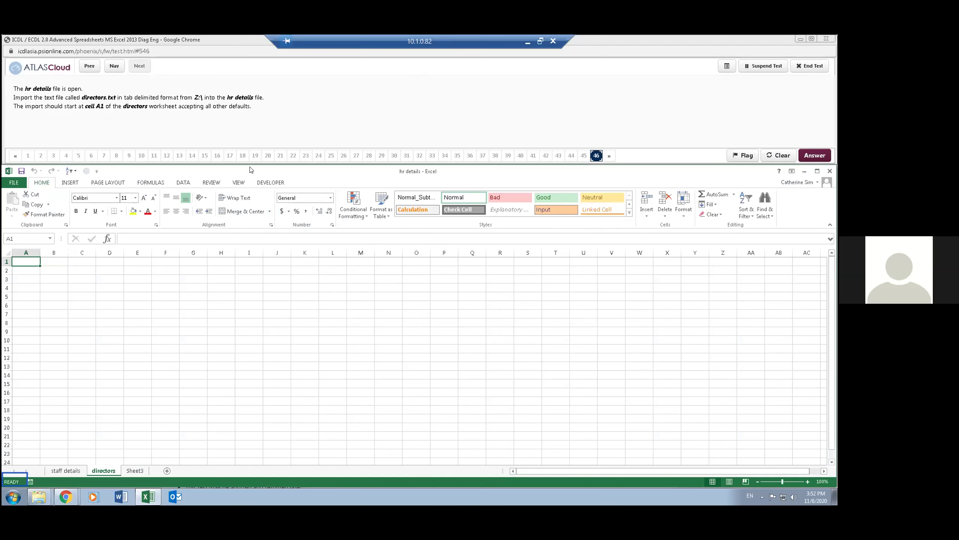
# - Import directors.txt from drive Z: with Data > From Text
pyautogui.click(180, 182)
pyautogui.click(46, 204)
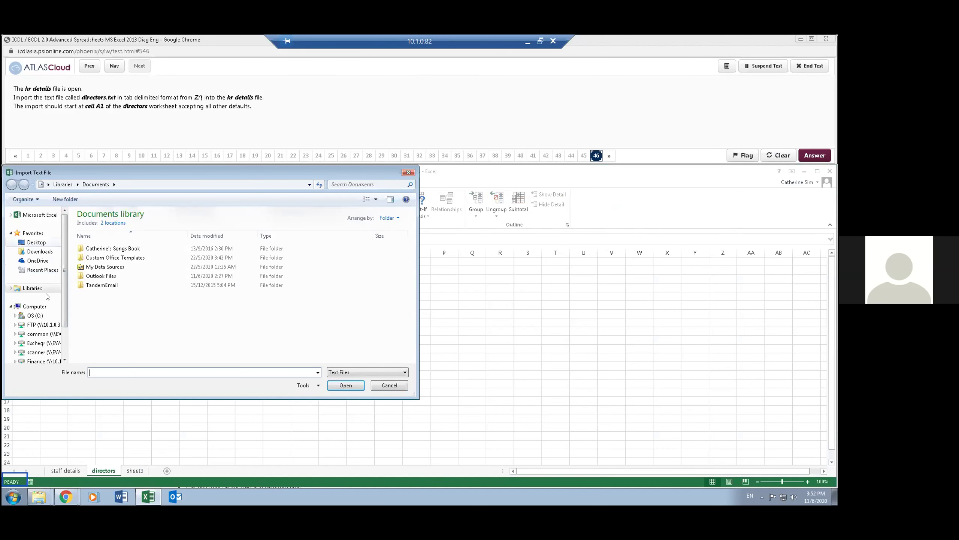
pyautogui.click(64, 355)
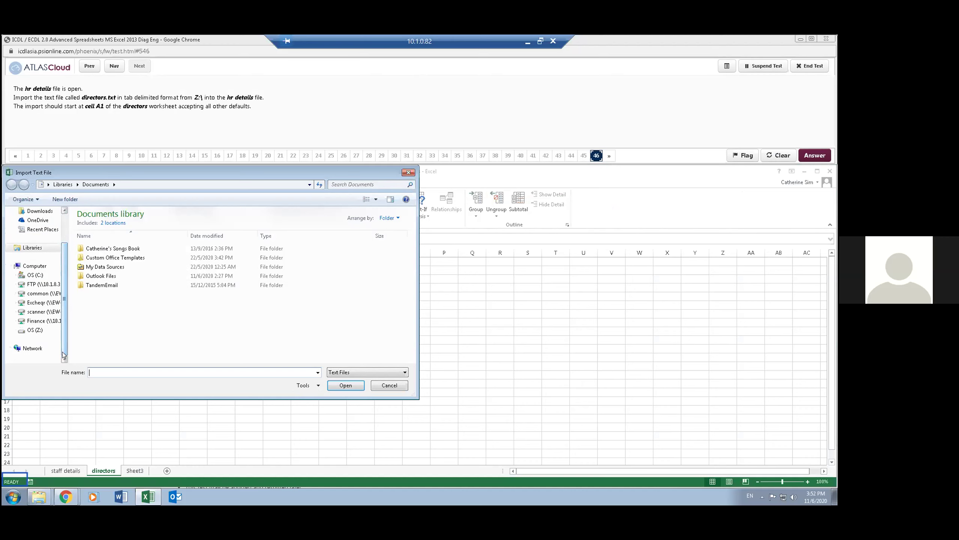
pyautogui.click(35, 330)
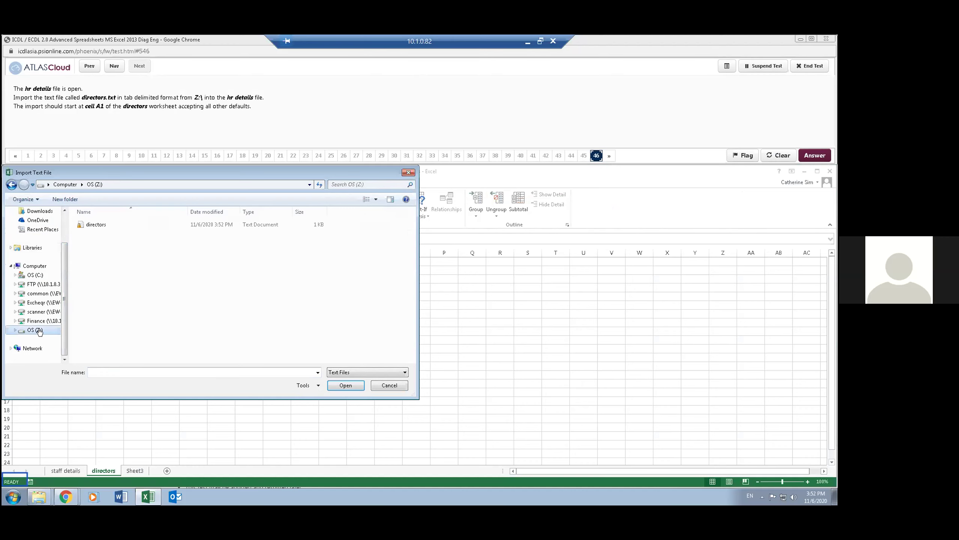
pyautogui.click(97, 224)
pyautogui.click(338, 385)
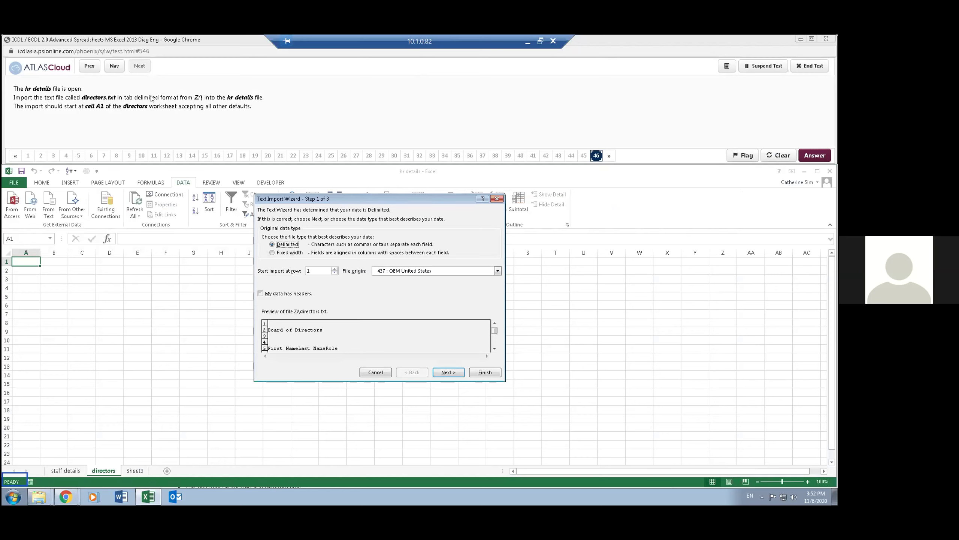
# - Finish the Text Import Wizard with Tab delimiter and place the data at cell A1
pyautogui.click(261, 294)
pyautogui.click(443, 371)
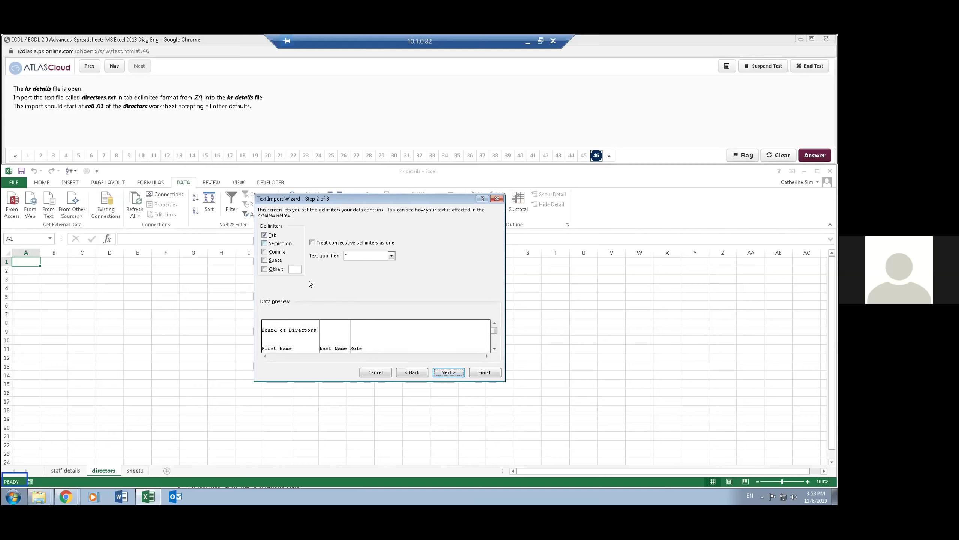
pyautogui.click(444, 372)
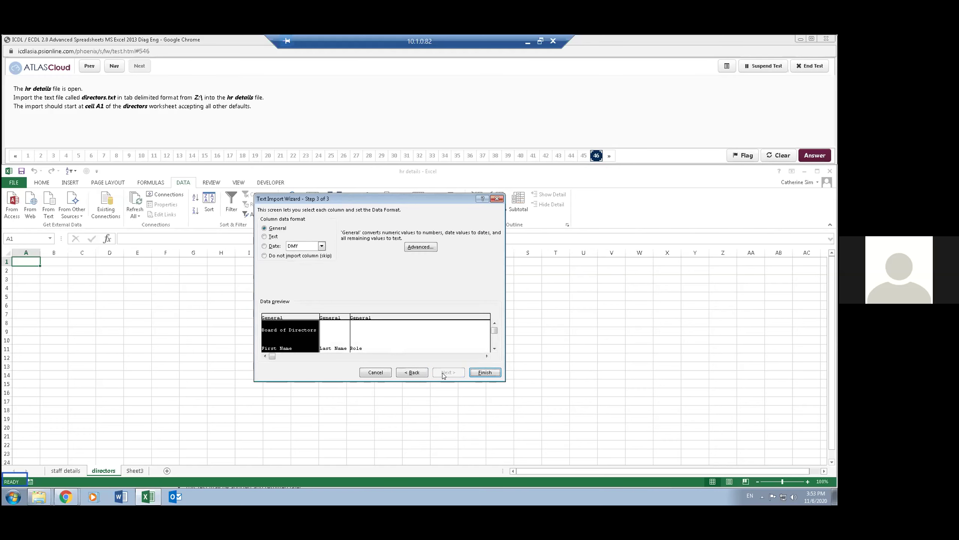
pyautogui.click(485, 372)
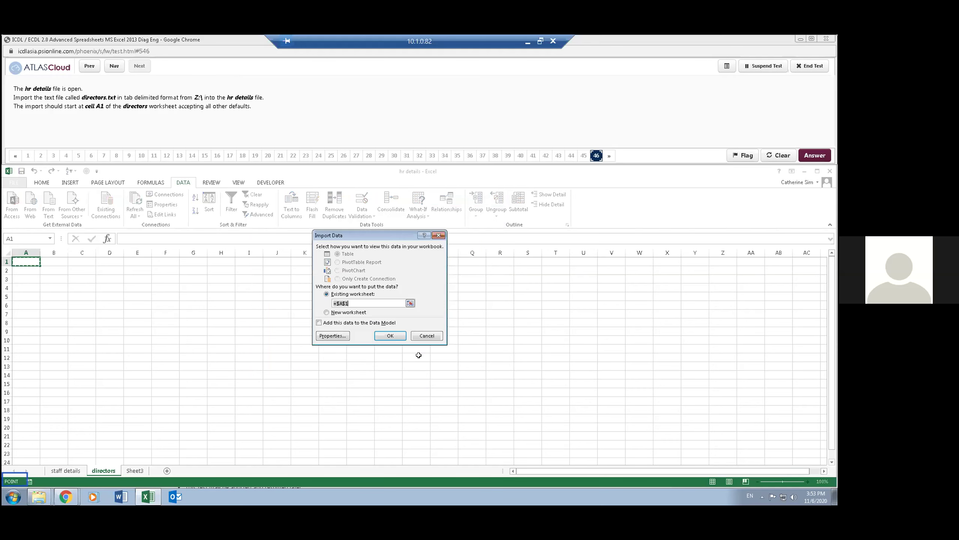
pyautogui.click(390, 335)
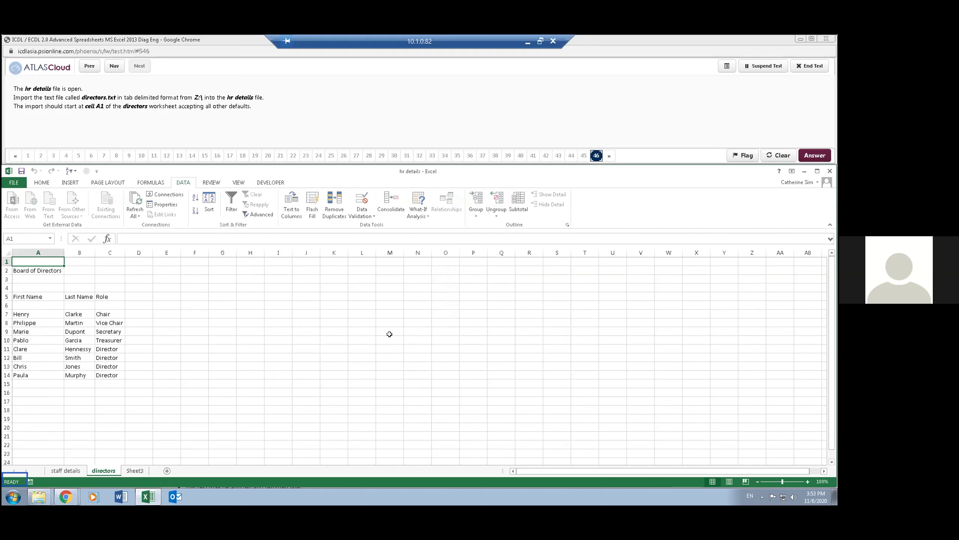
pyautogui.click(309, 131)
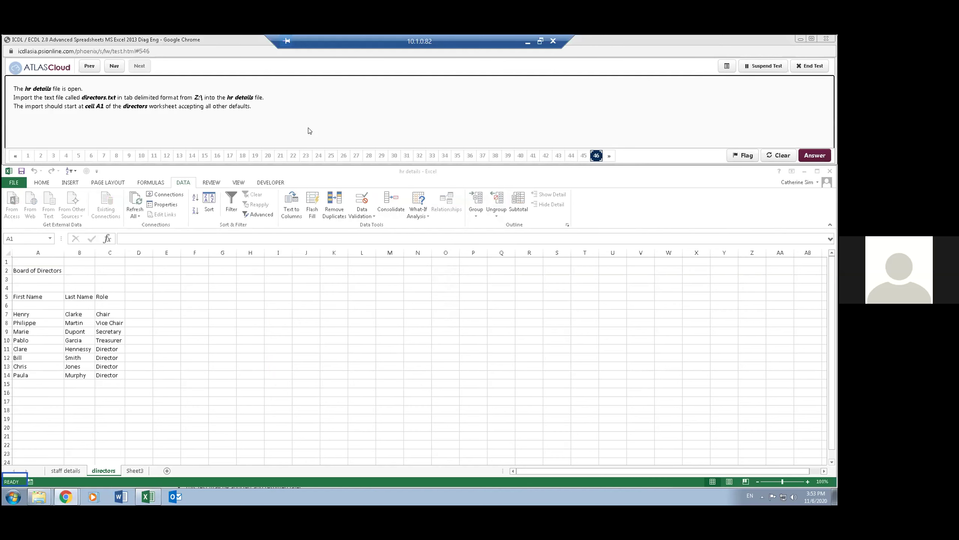